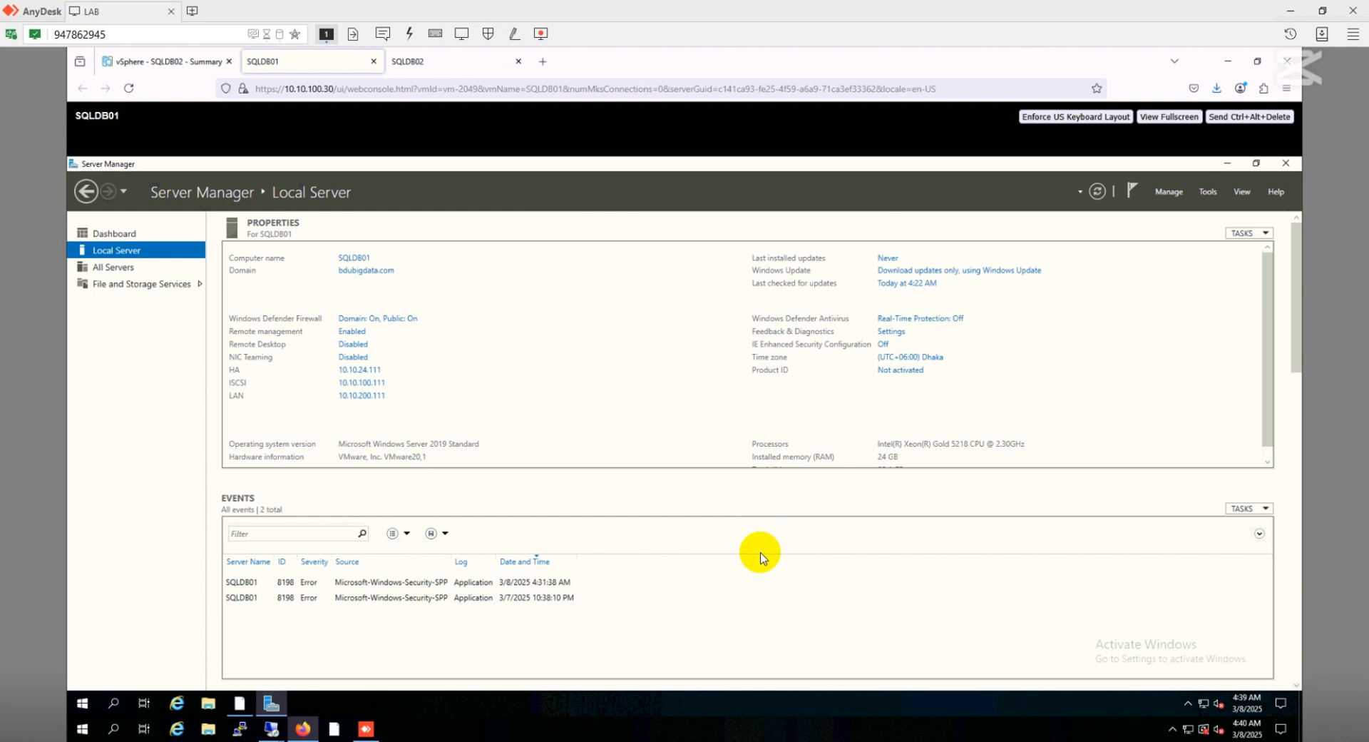
Check the local server properties of SQLDB02 and SQLDB01, and review the registered hosts and block LUNs in Unisphere.
click(425, 61)
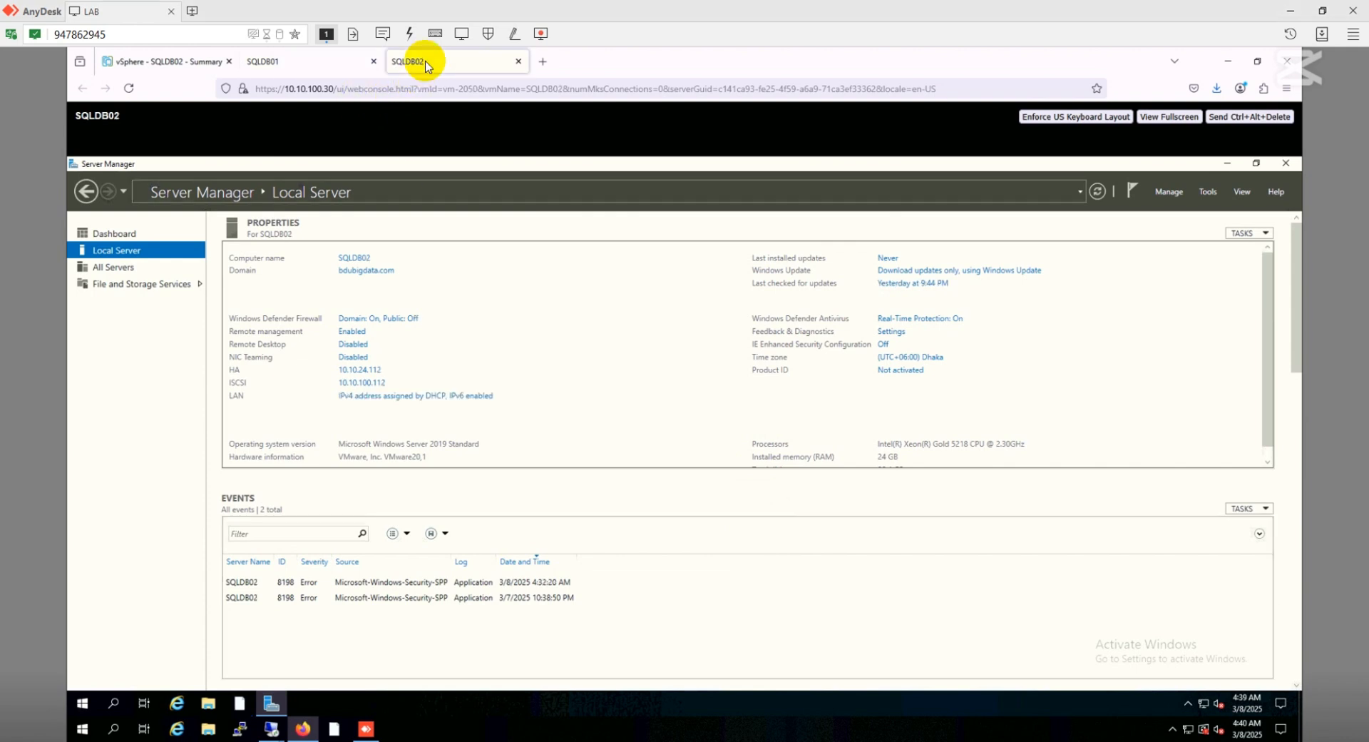
click(316, 69)
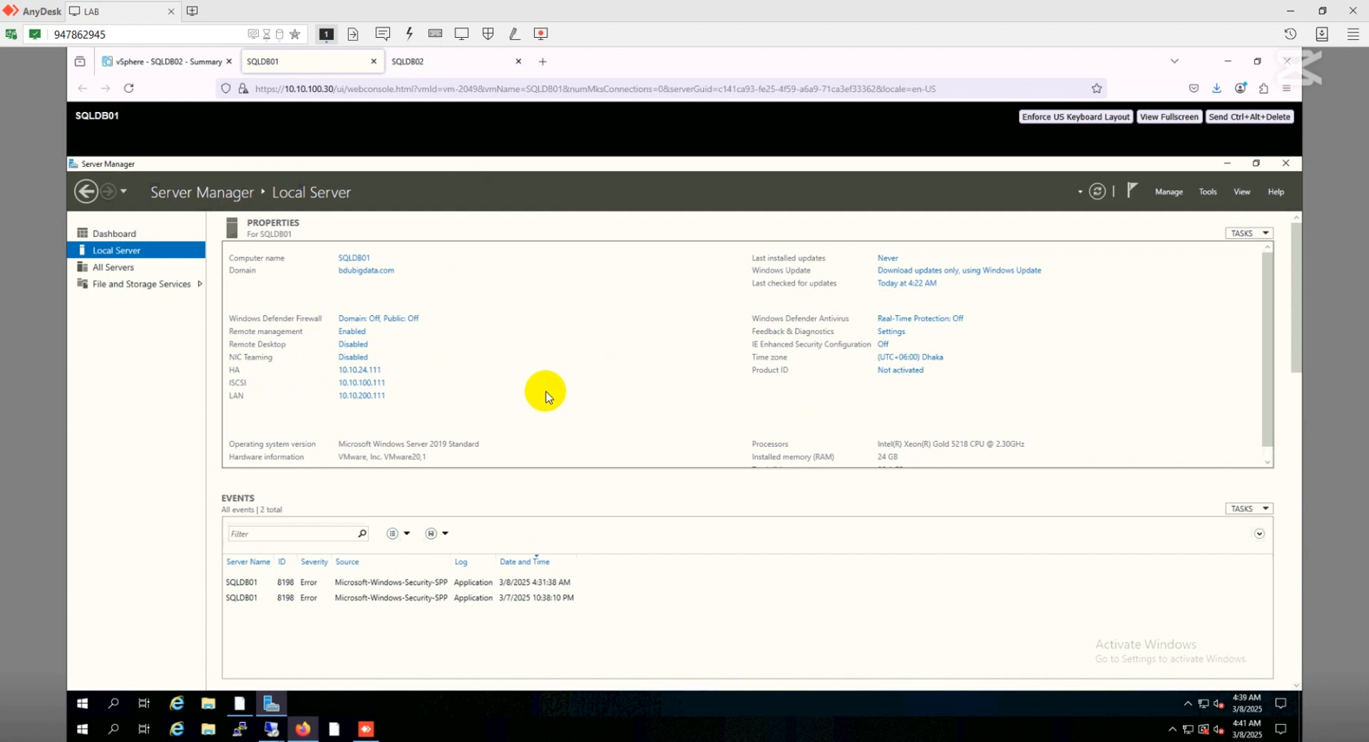
click(242, 705)
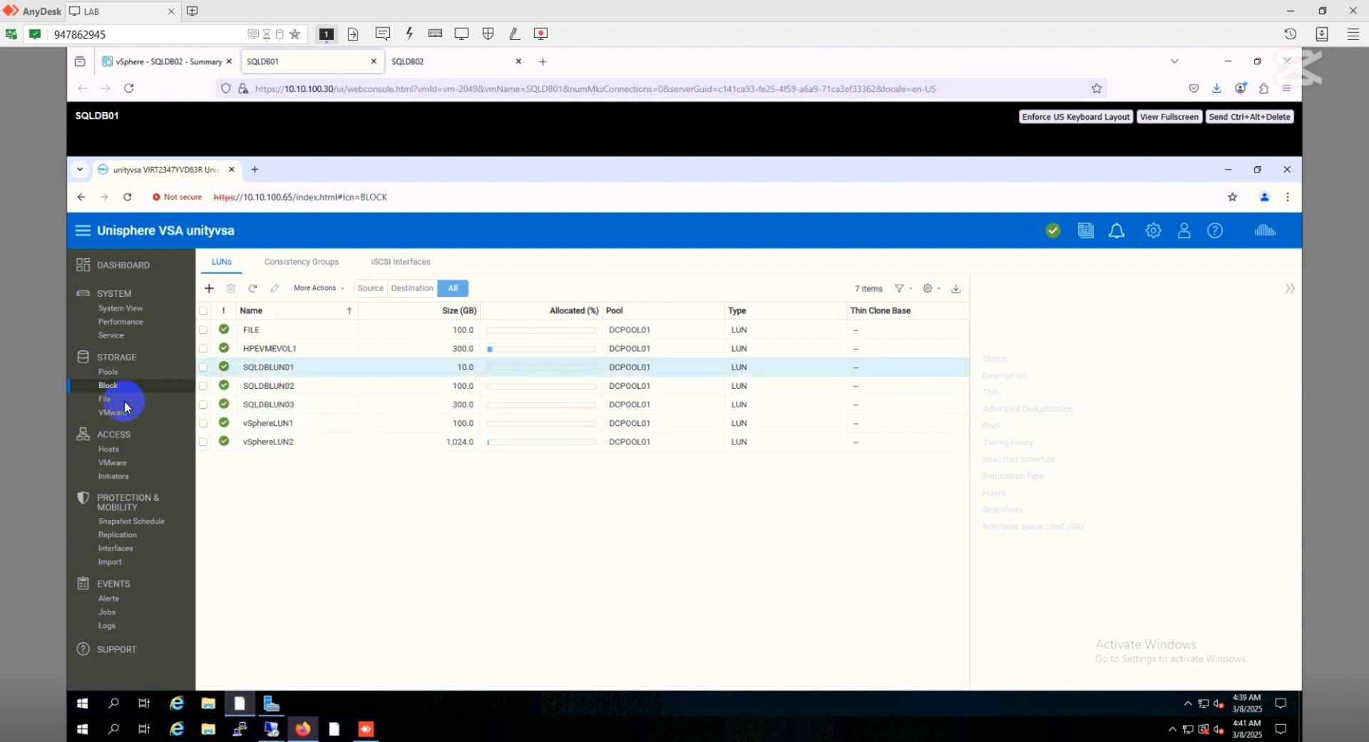
click(119, 450)
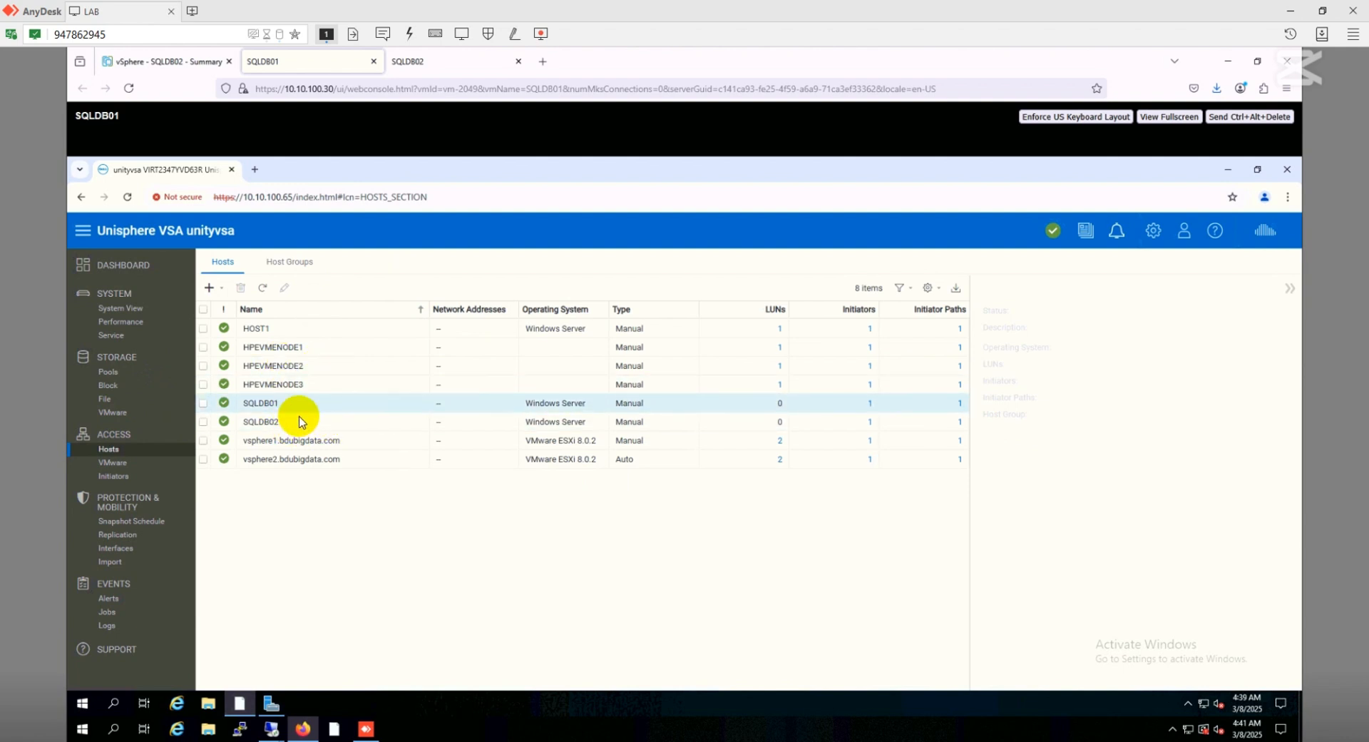
click(105, 389)
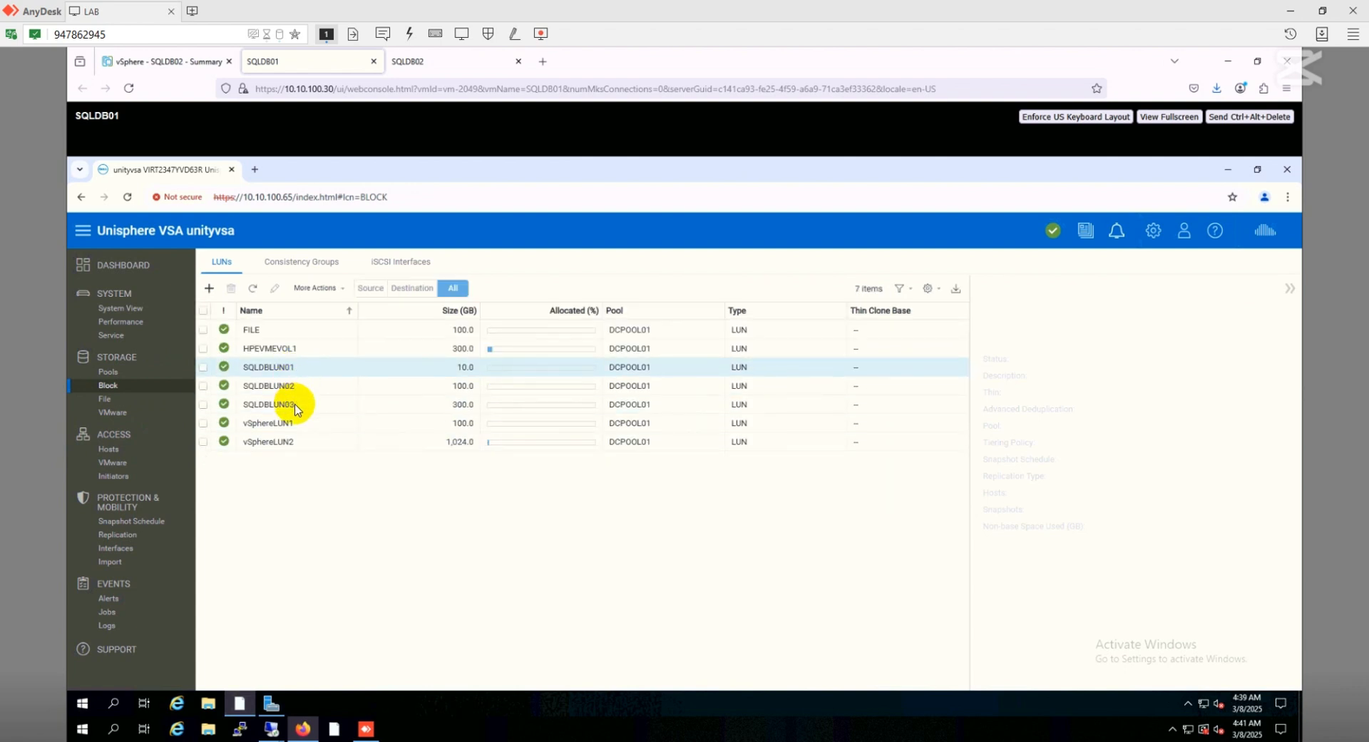
click(204, 367)
click(204, 388)
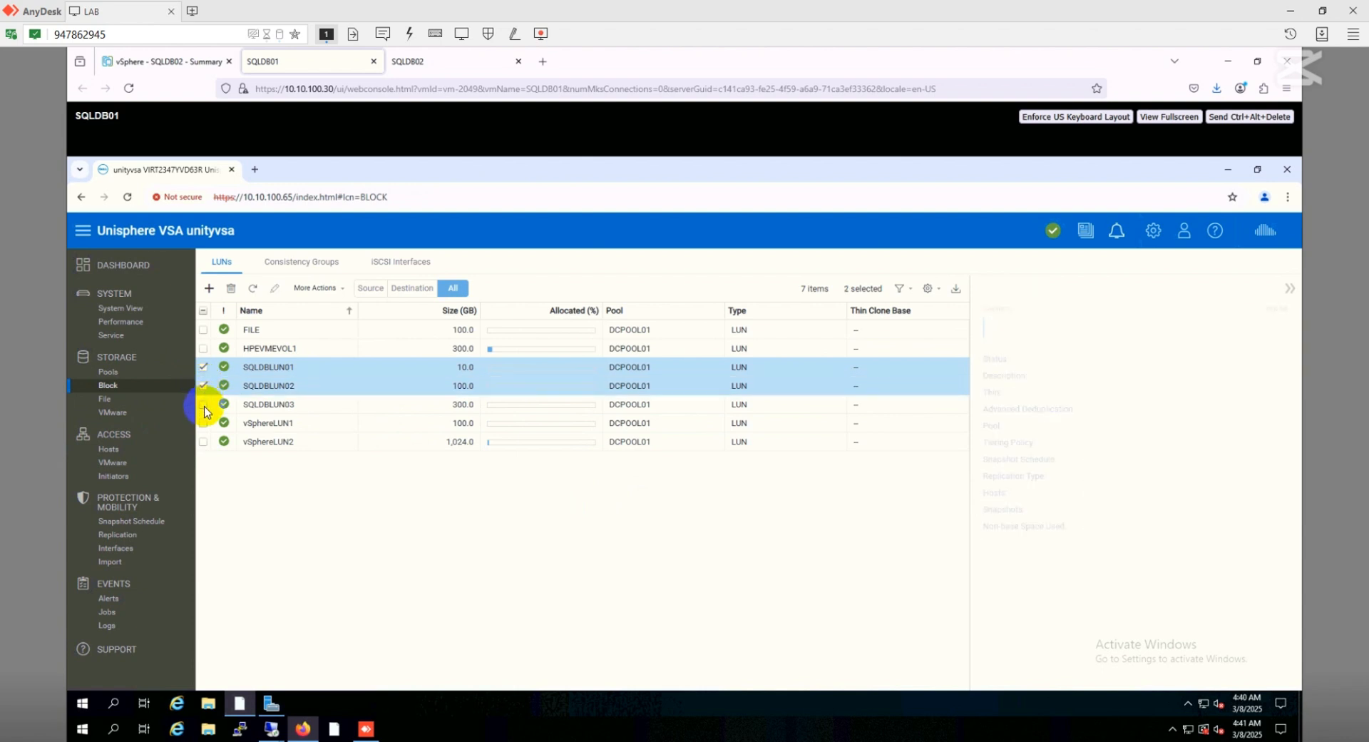
ctrl+click(327, 404)
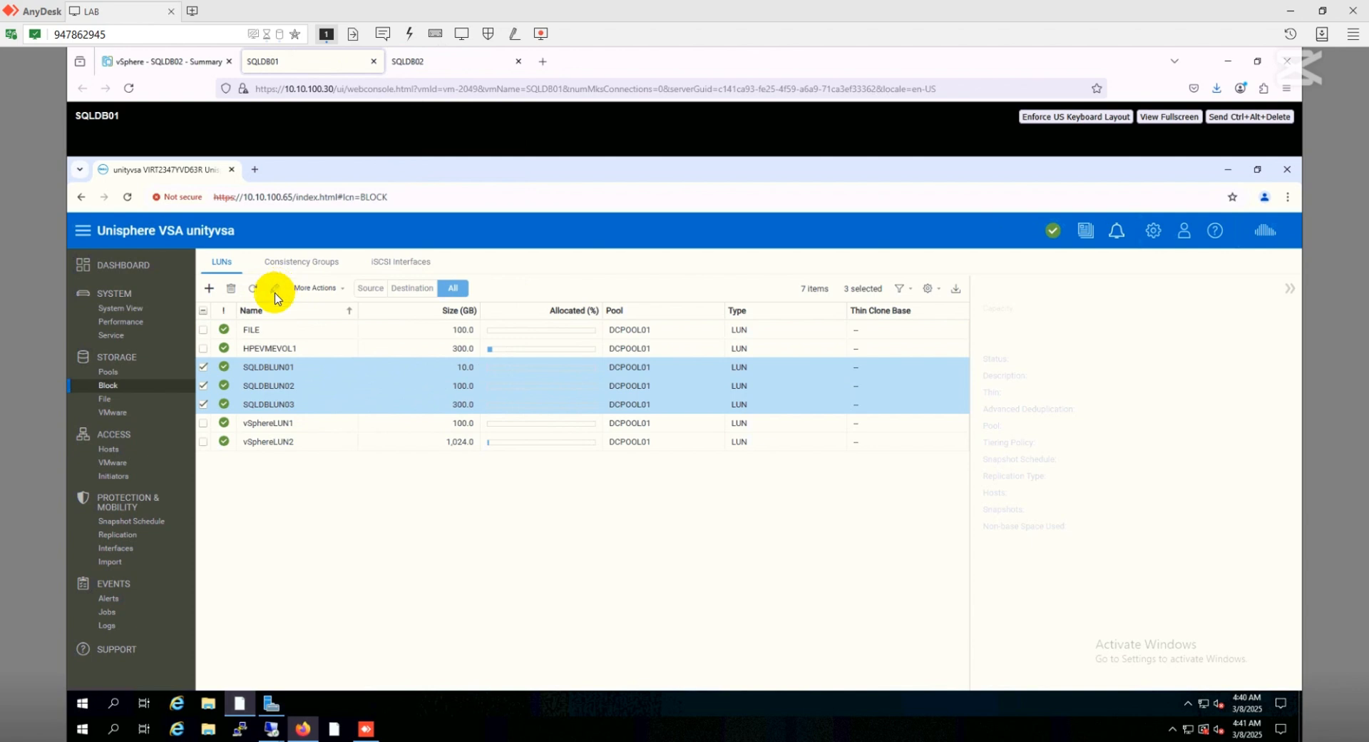
click(203, 366)
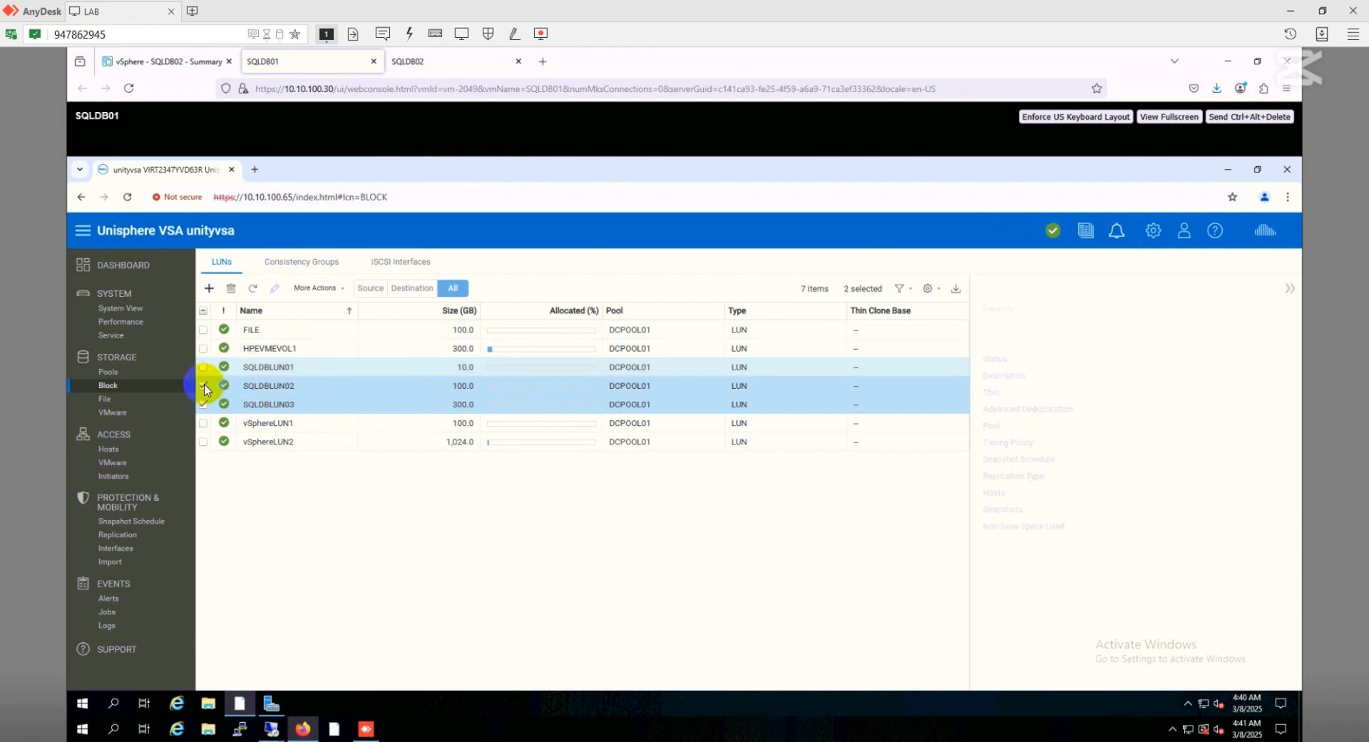
click(203, 385)
click(204, 404)
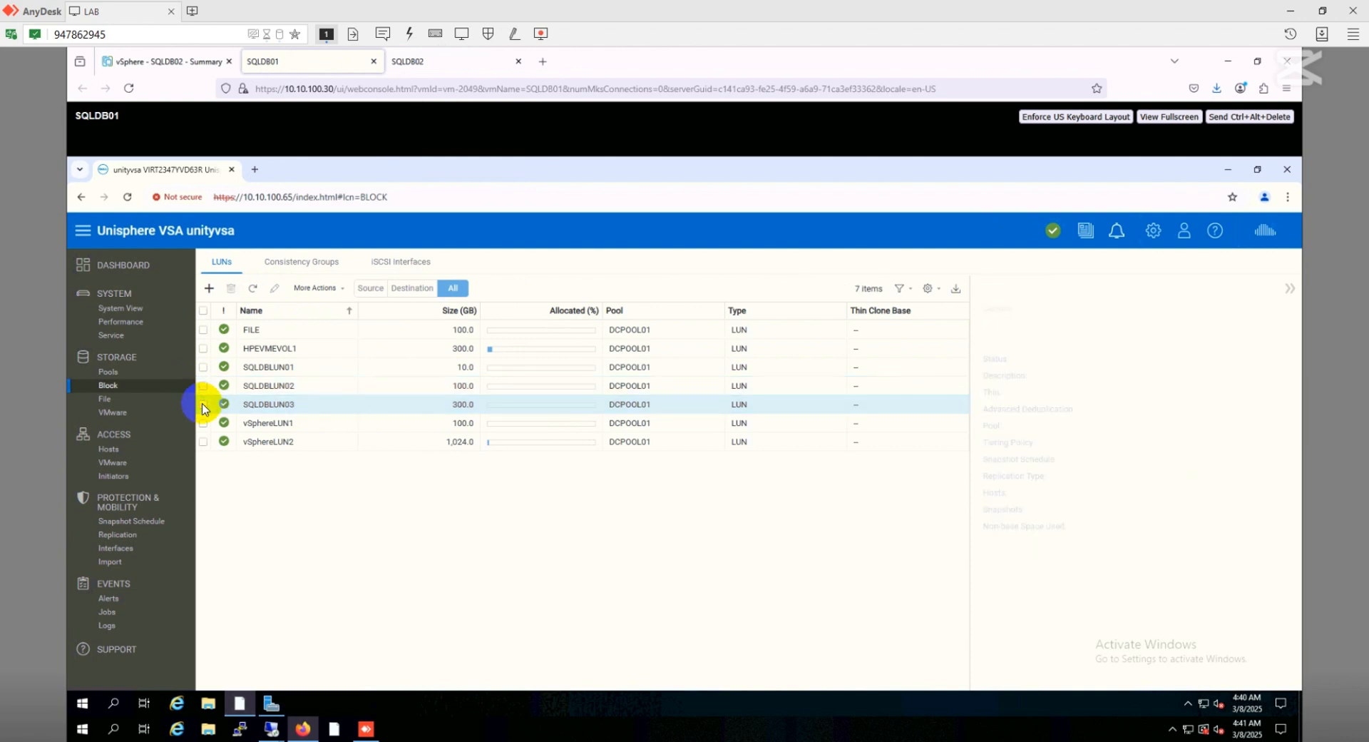
Grant the hosts SQLDB01 and SQLDB02 access to SQLDBLUN01 and close its properties.
click(203, 366)
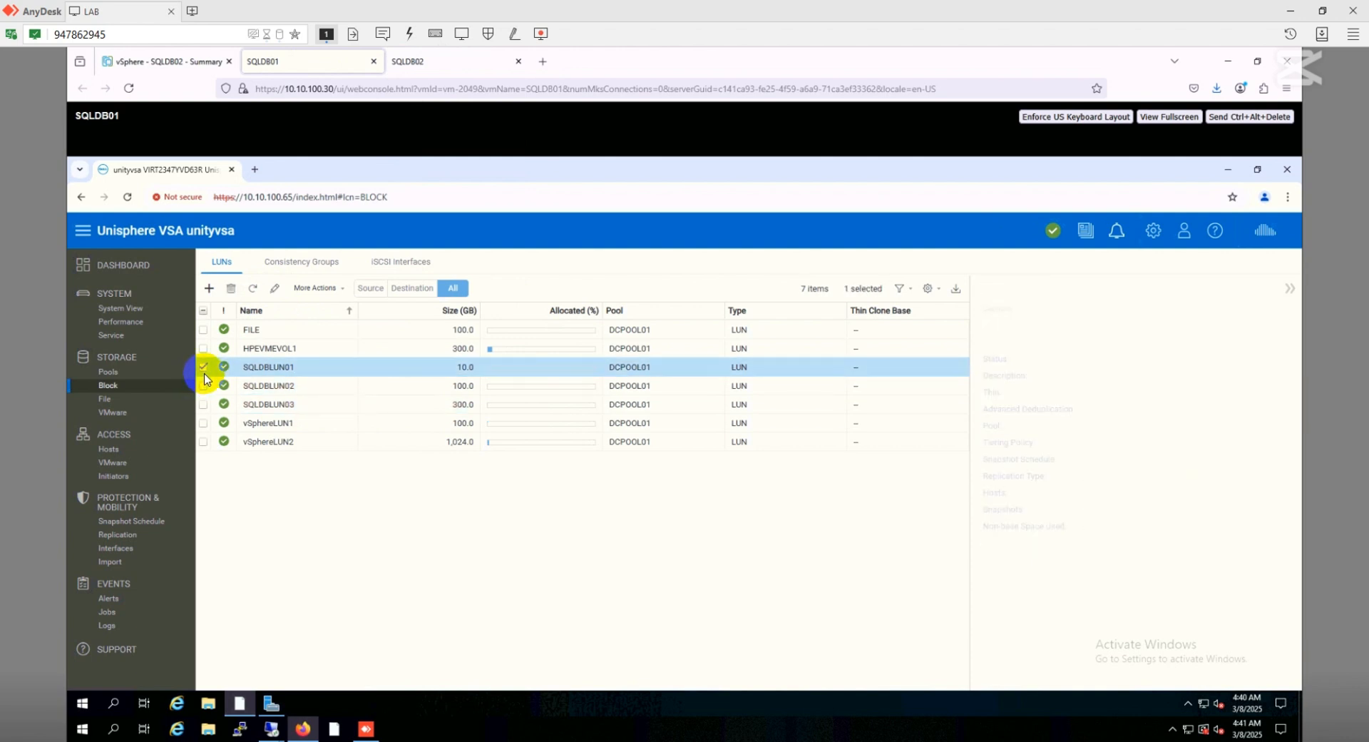
click(273, 289)
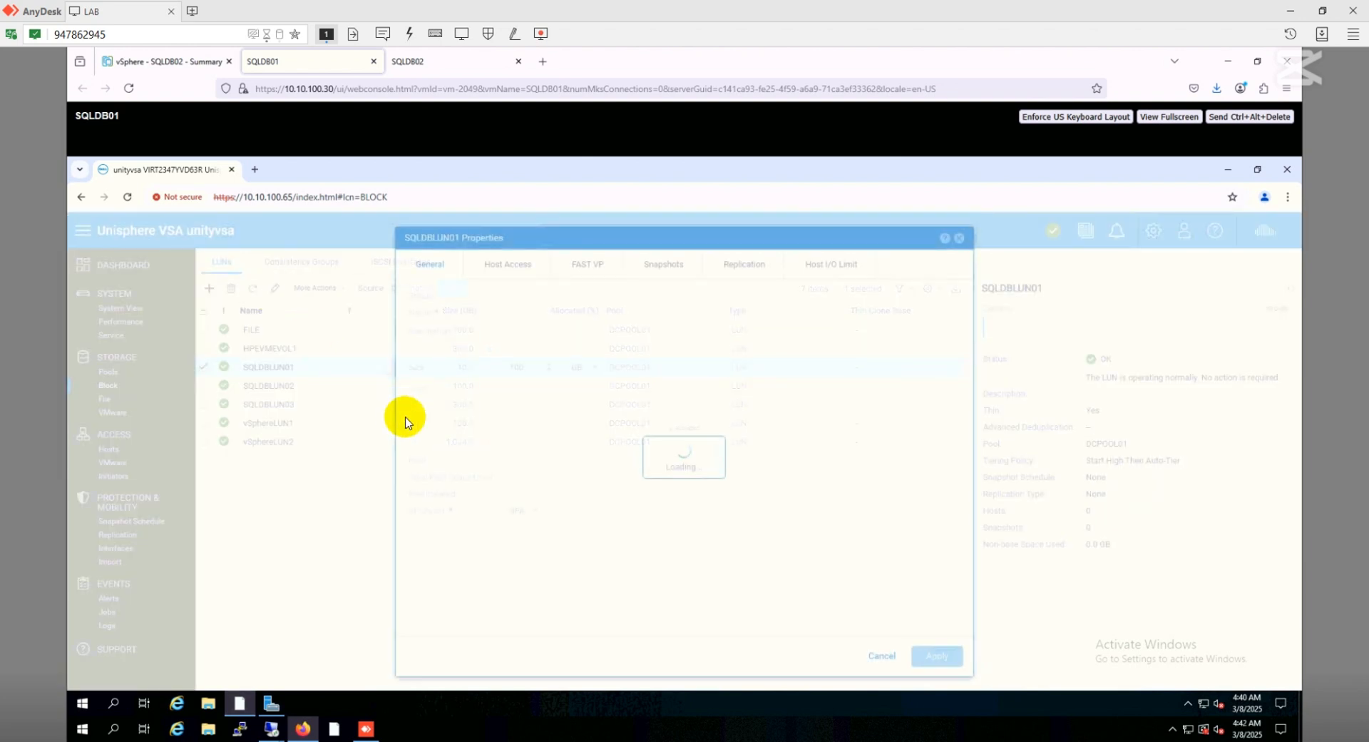
click(523, 271)
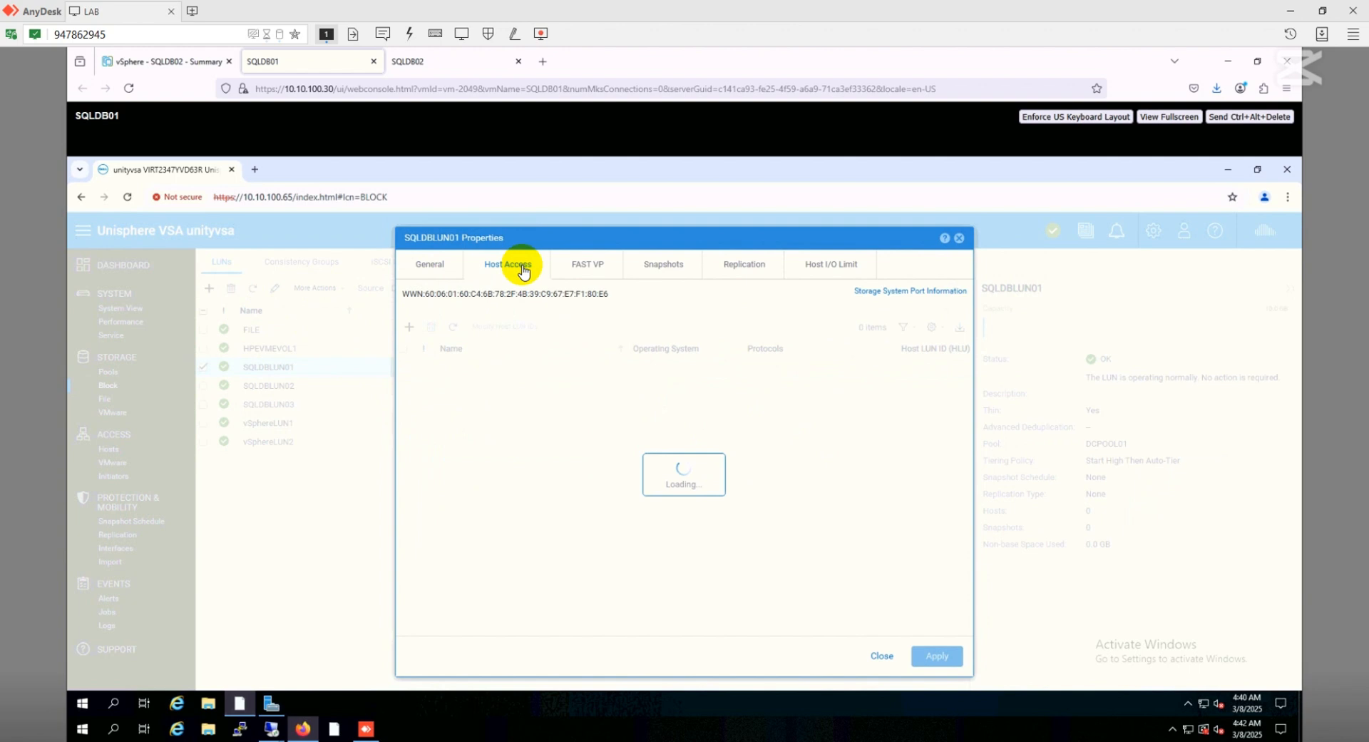
click(410, 329)
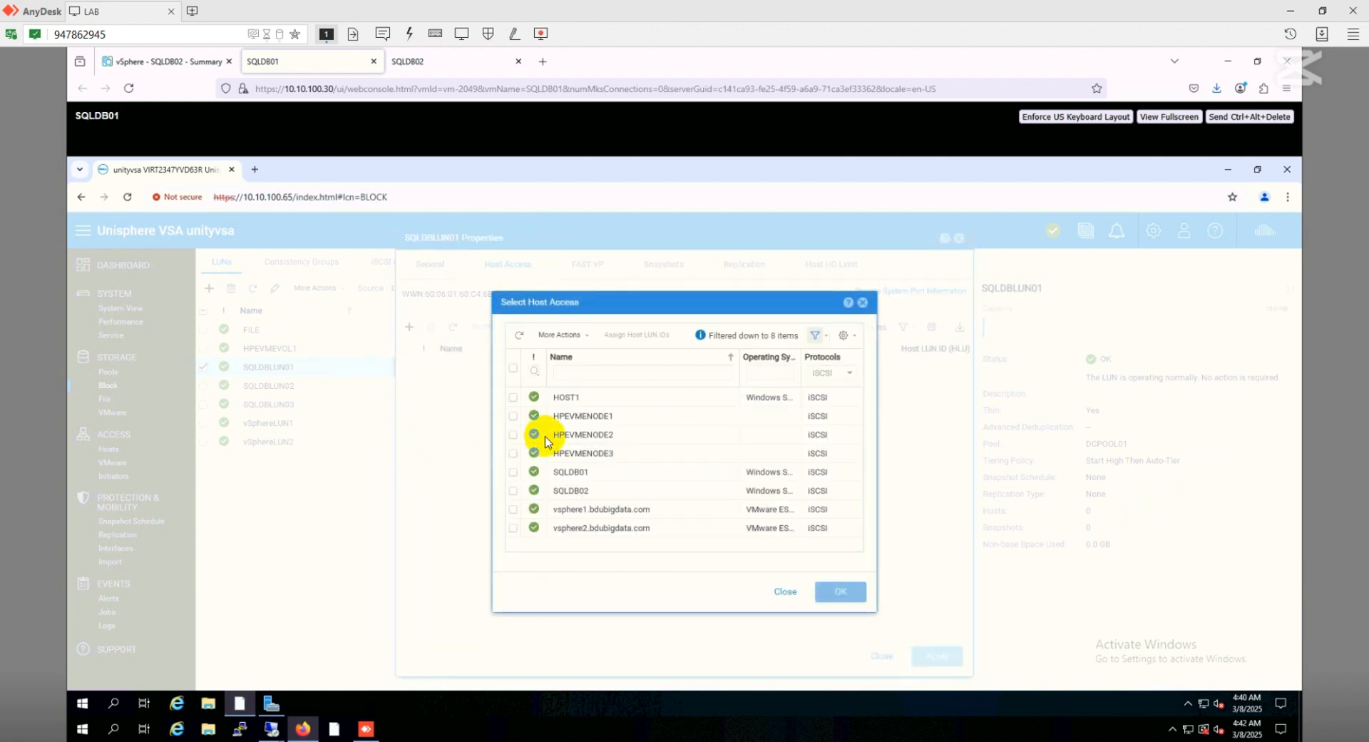
click(514, 472)
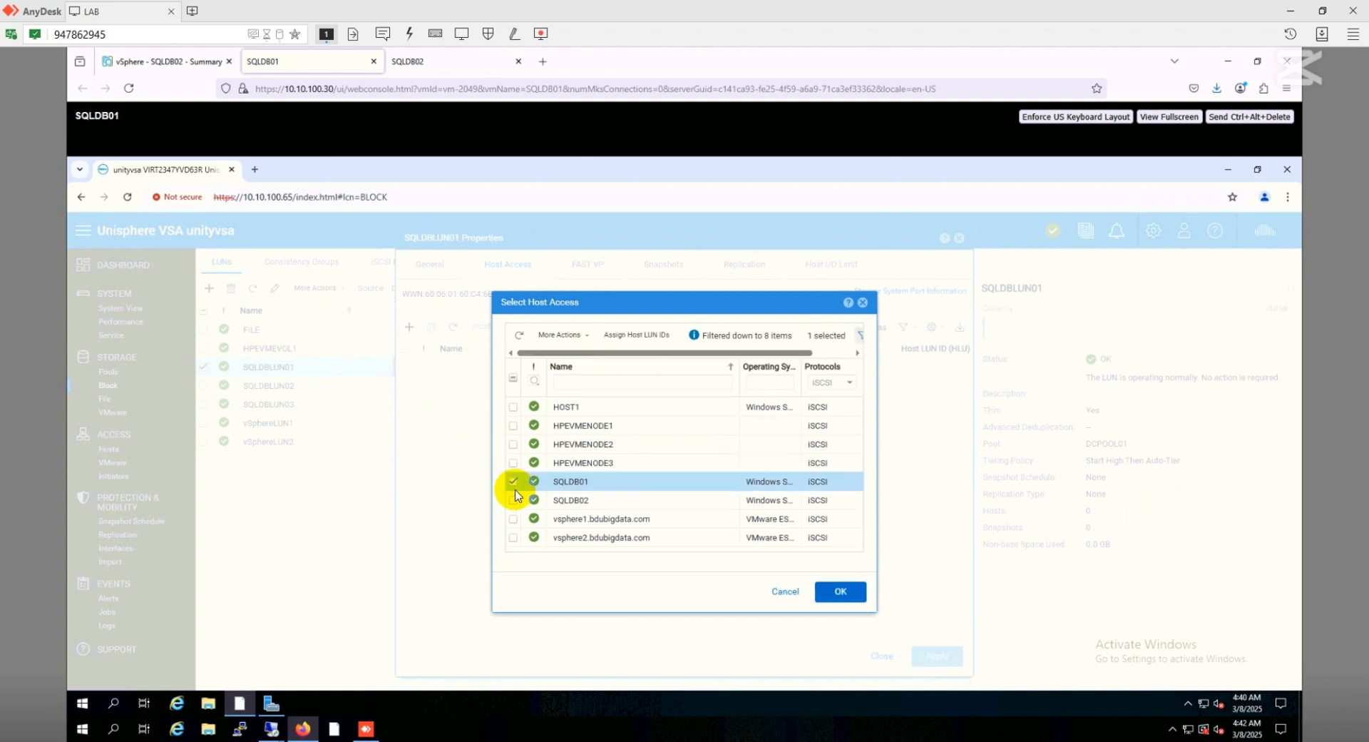
click(513, 499)
click(837, 596)
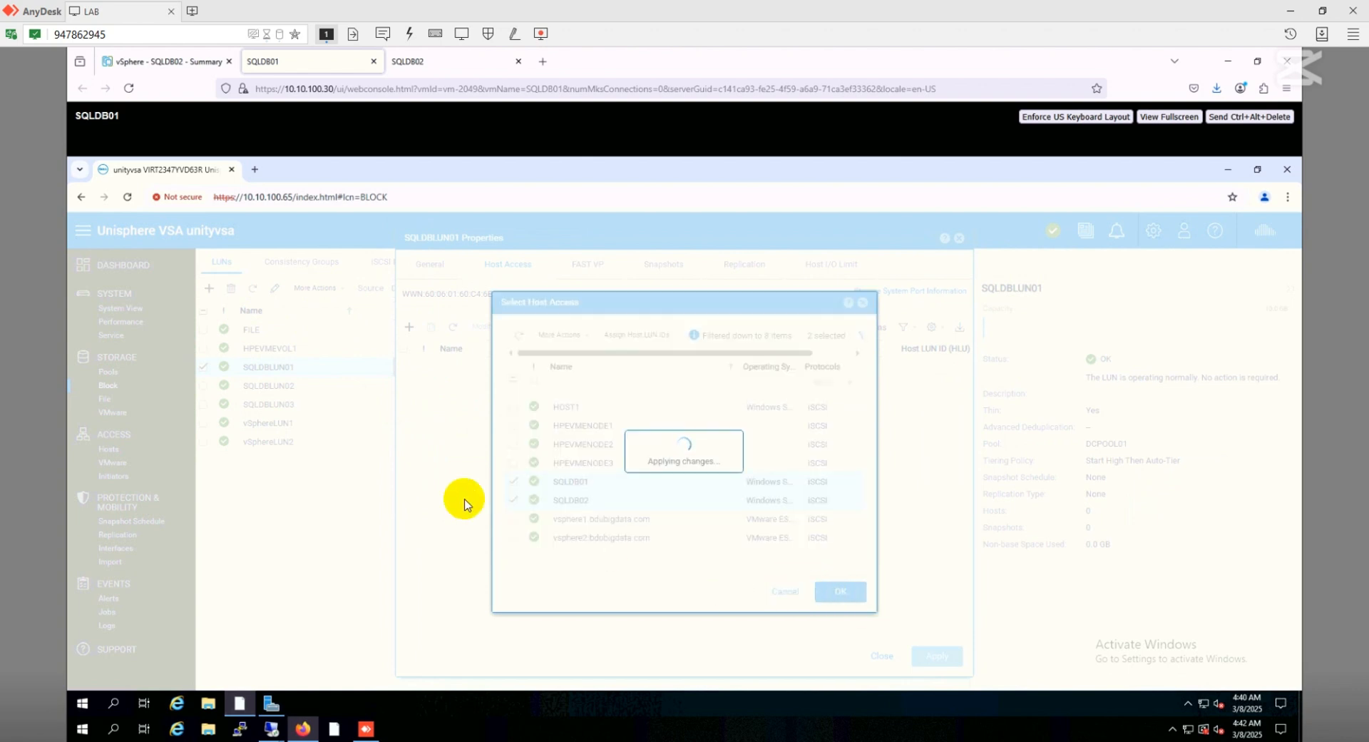
click(403, 348)
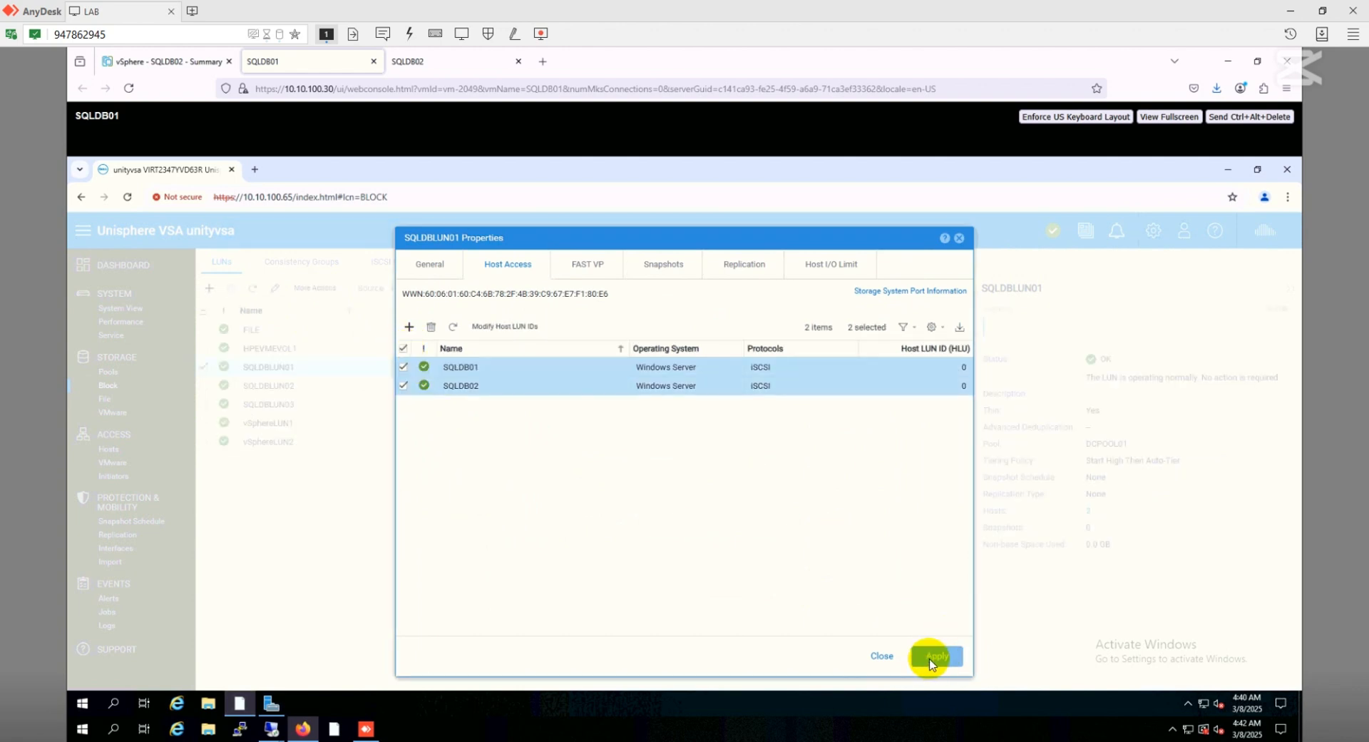
click(885, 656)
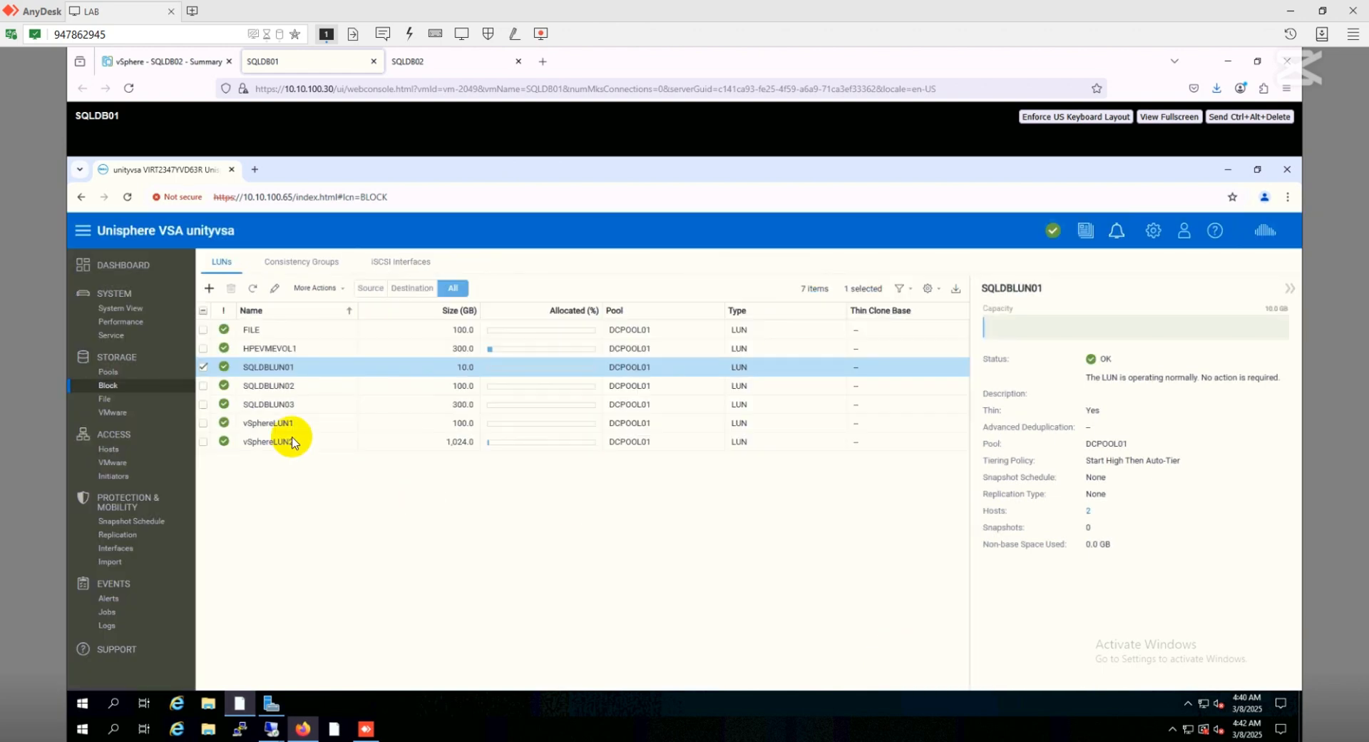
Add SQLDB01 and SQLDB02 to the host access list of SQLDBLUN02 and close its properties.
click(210, 389)
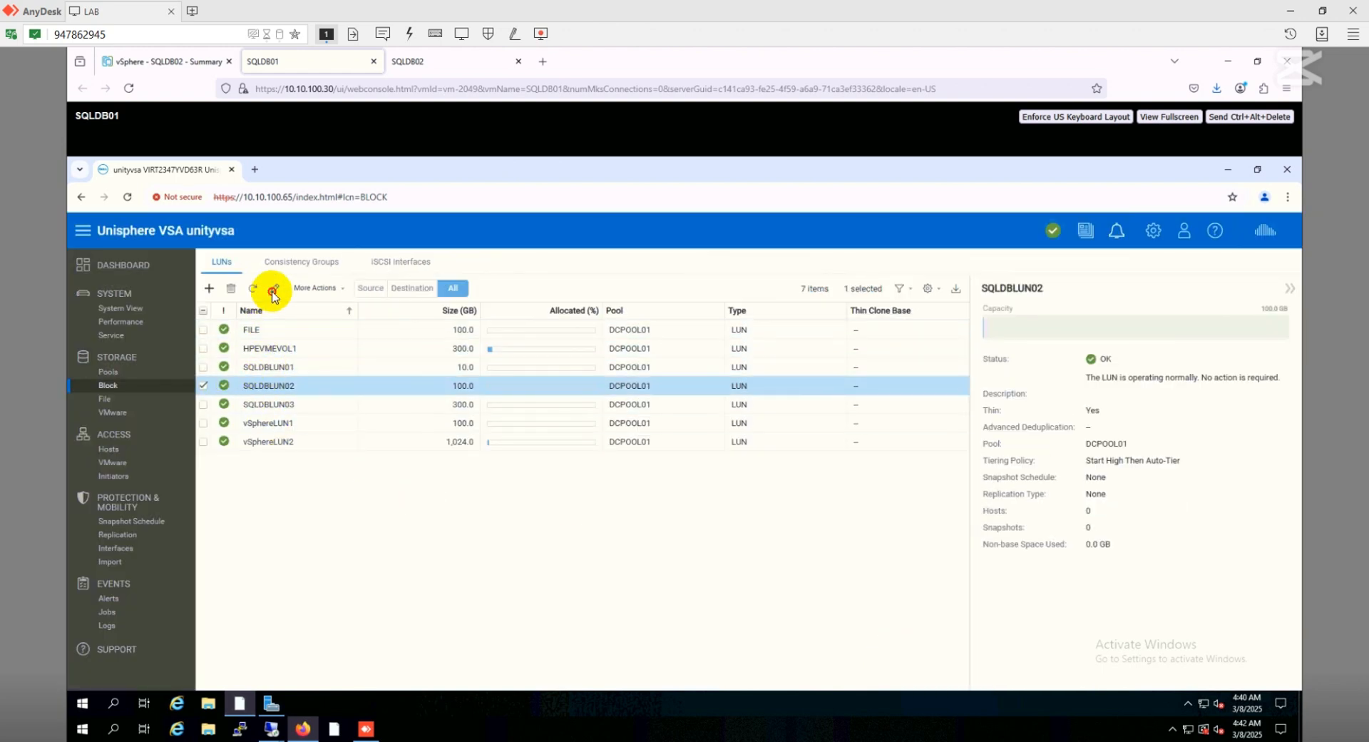
click(274, 292)
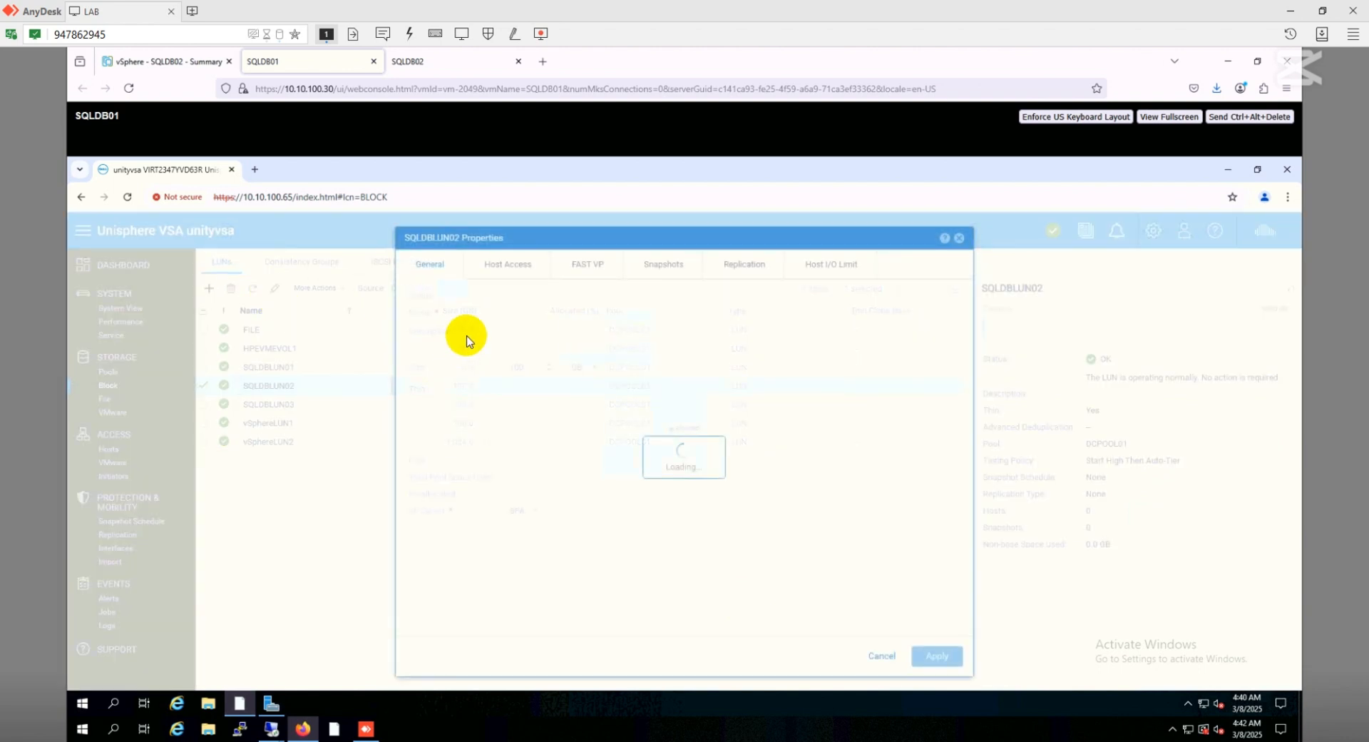
click(505, 274)
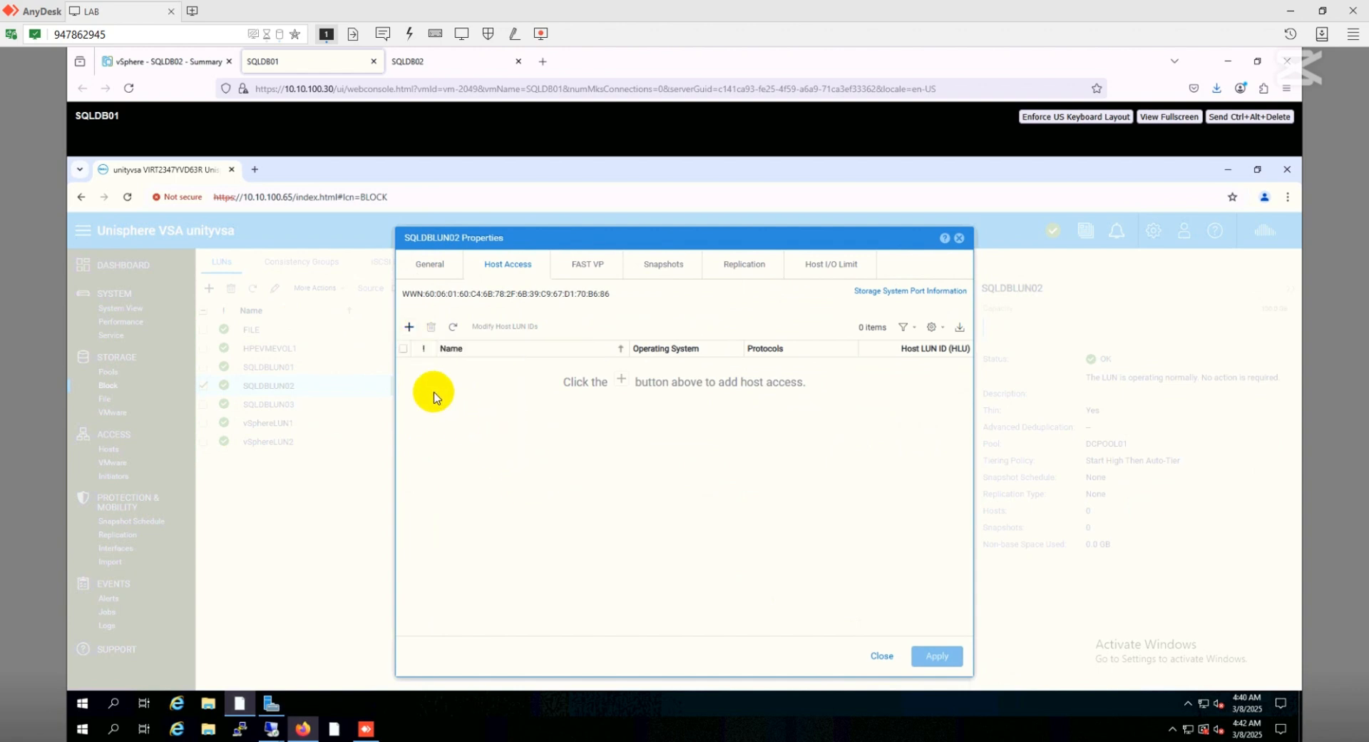
click(410, 329)
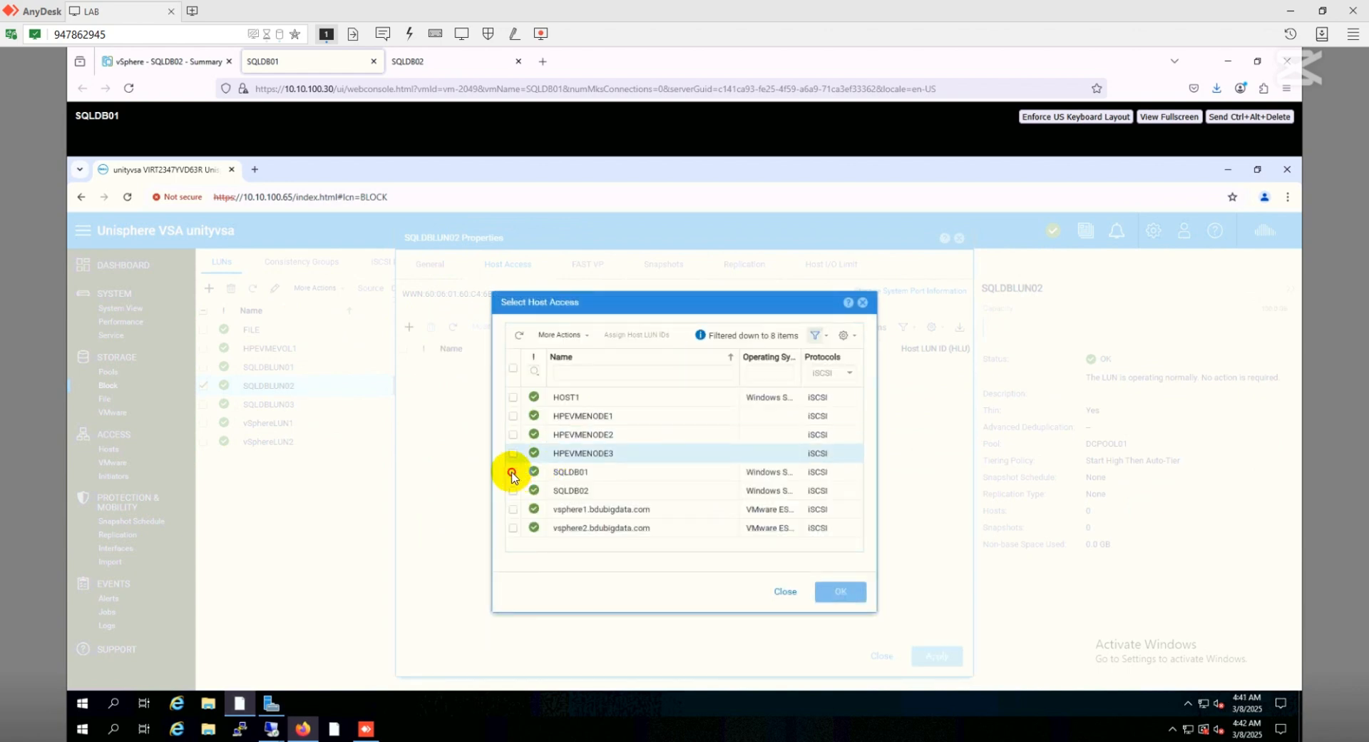
click(512, 471)
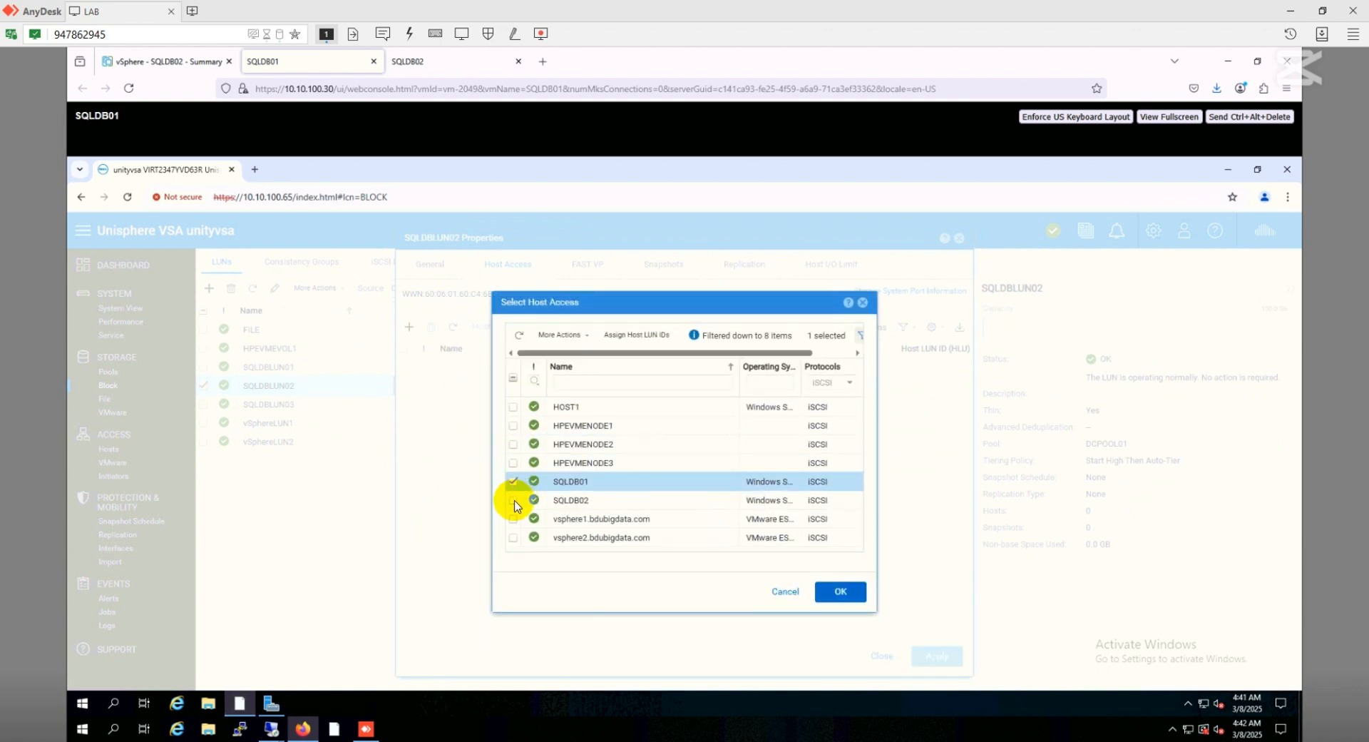
click(563, 518)
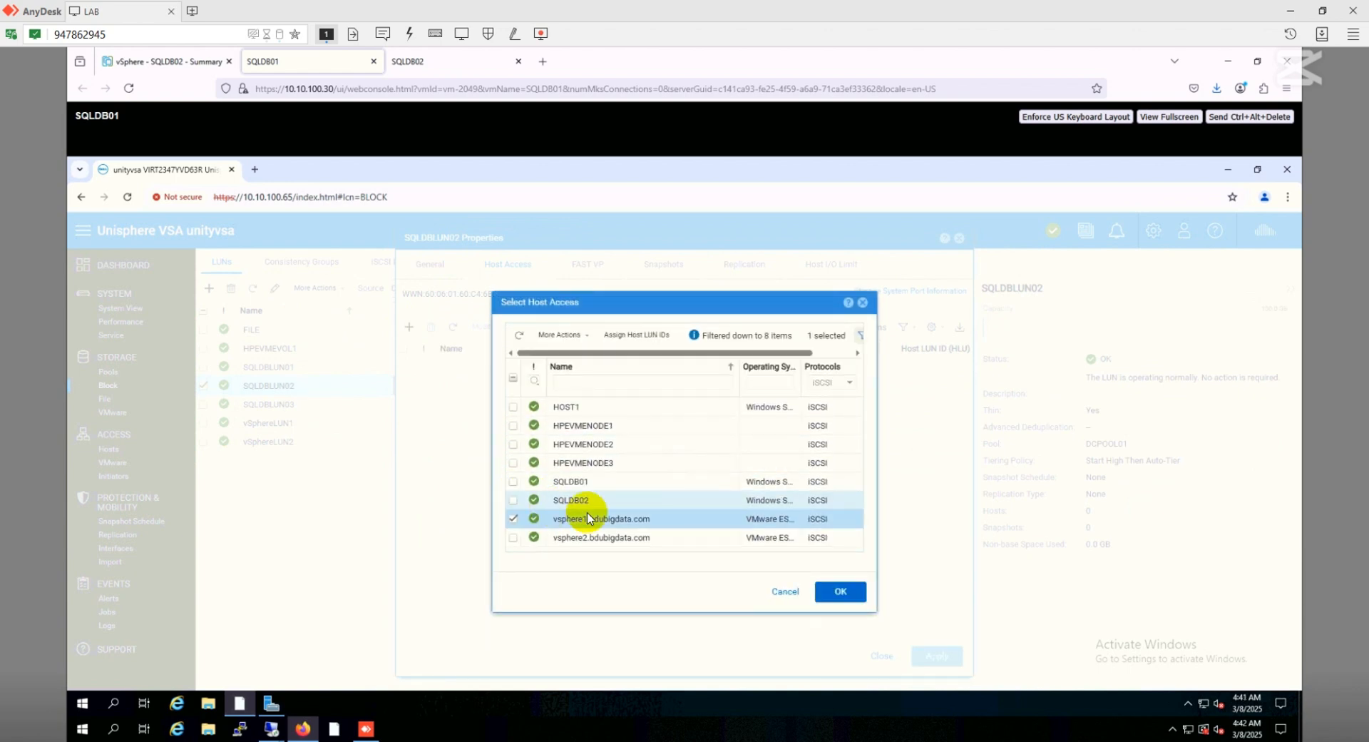
click(512, 482)
click(514, 500)
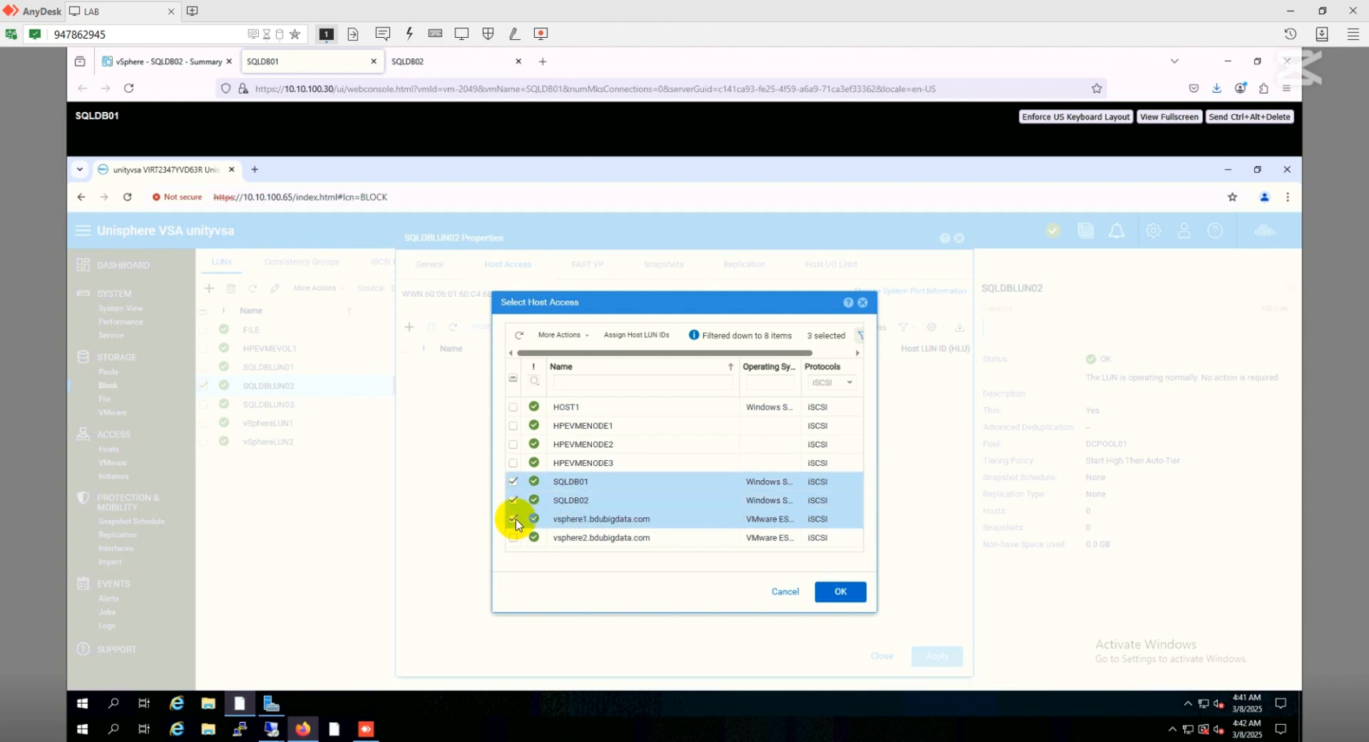
click(569, 526)
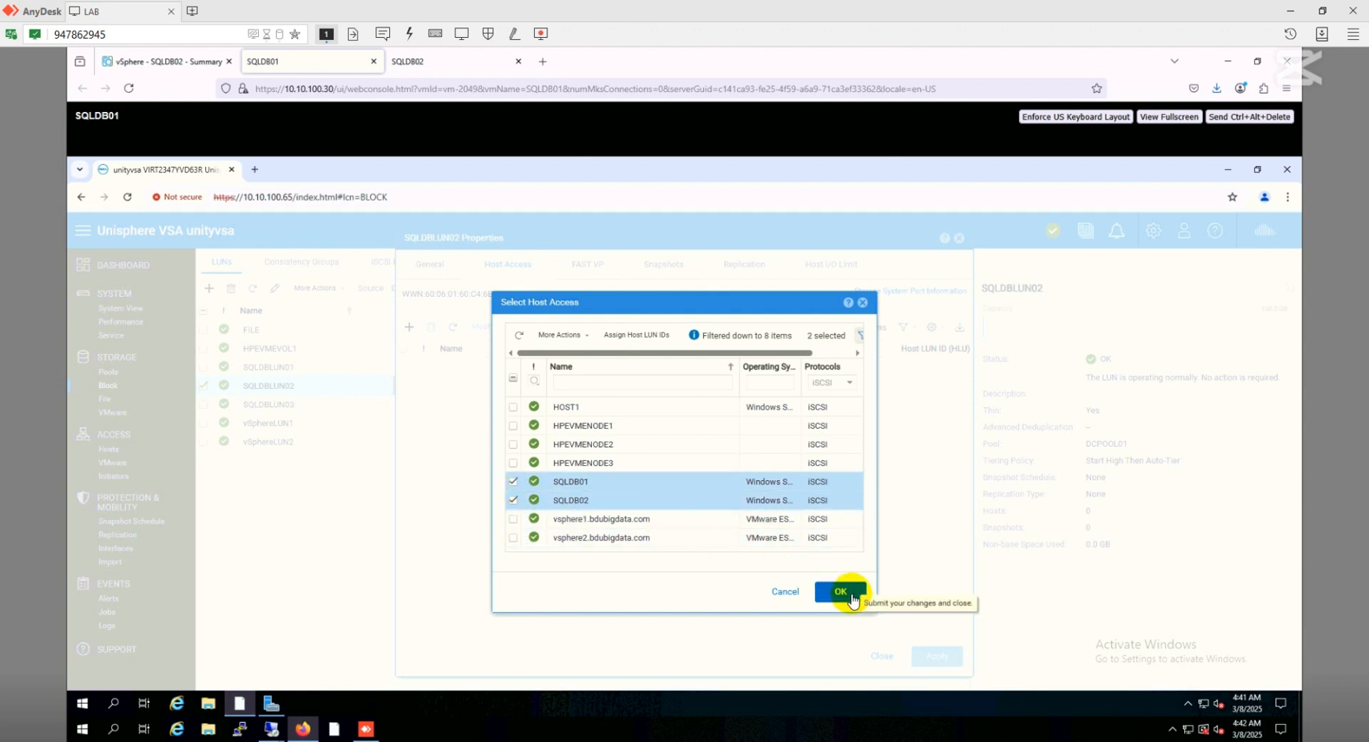
click(848, 593)
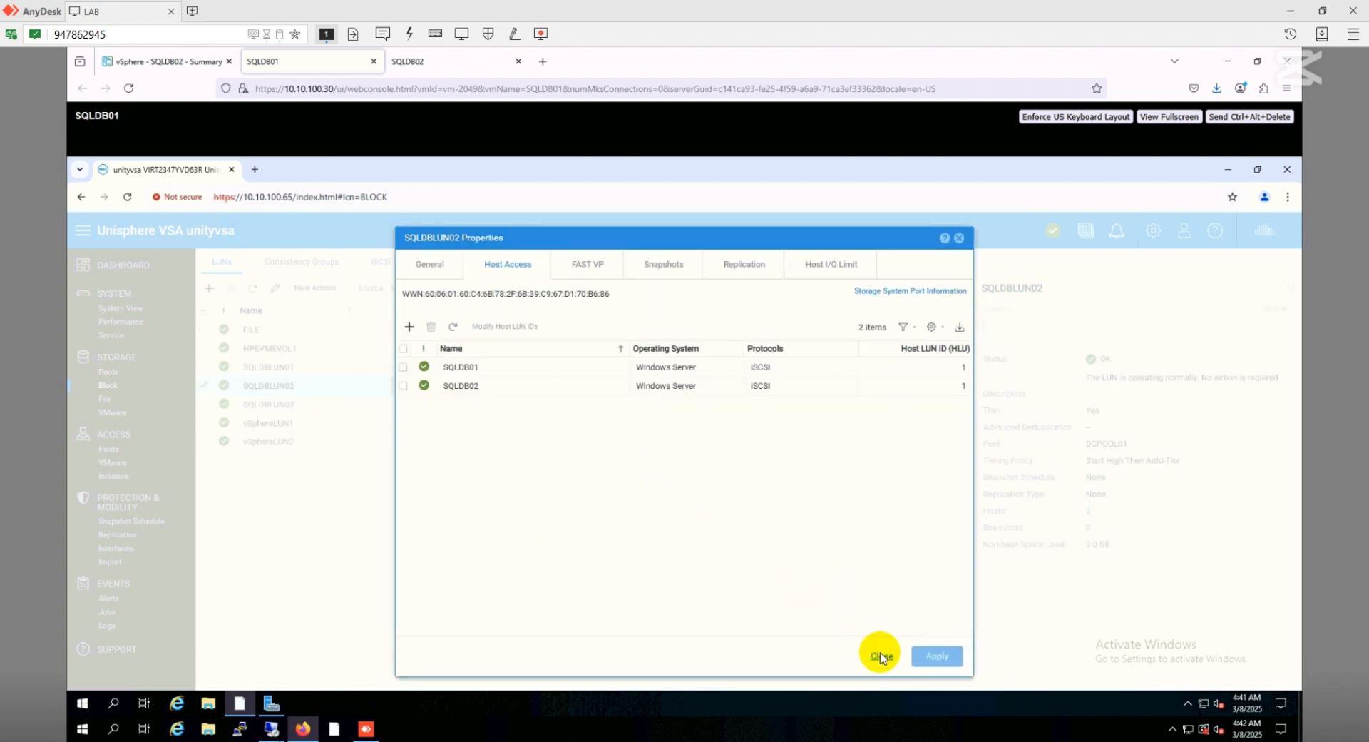
click(881, 657)
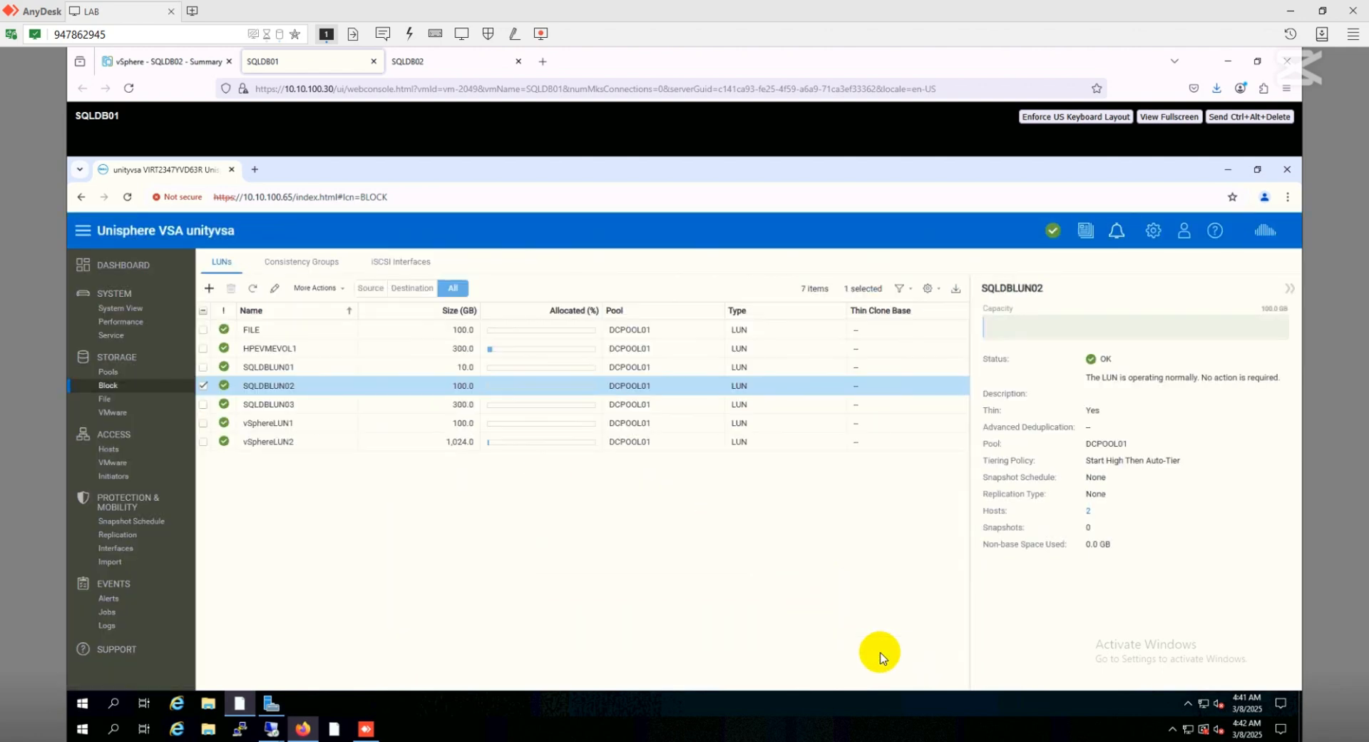
Give both SQL hosts, SQLDB01 and SQLDB02, host access to SQLDBLUN03.
click(204, 389)
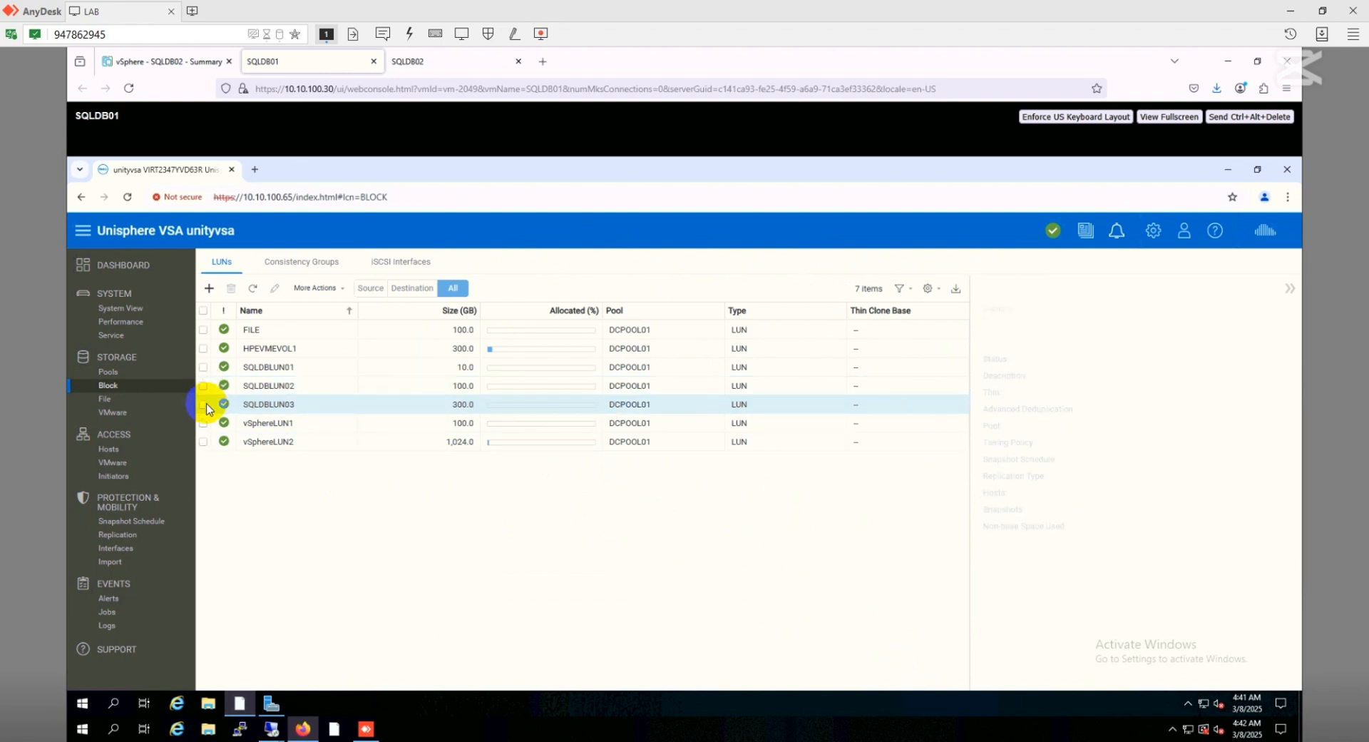
click(204, 404)
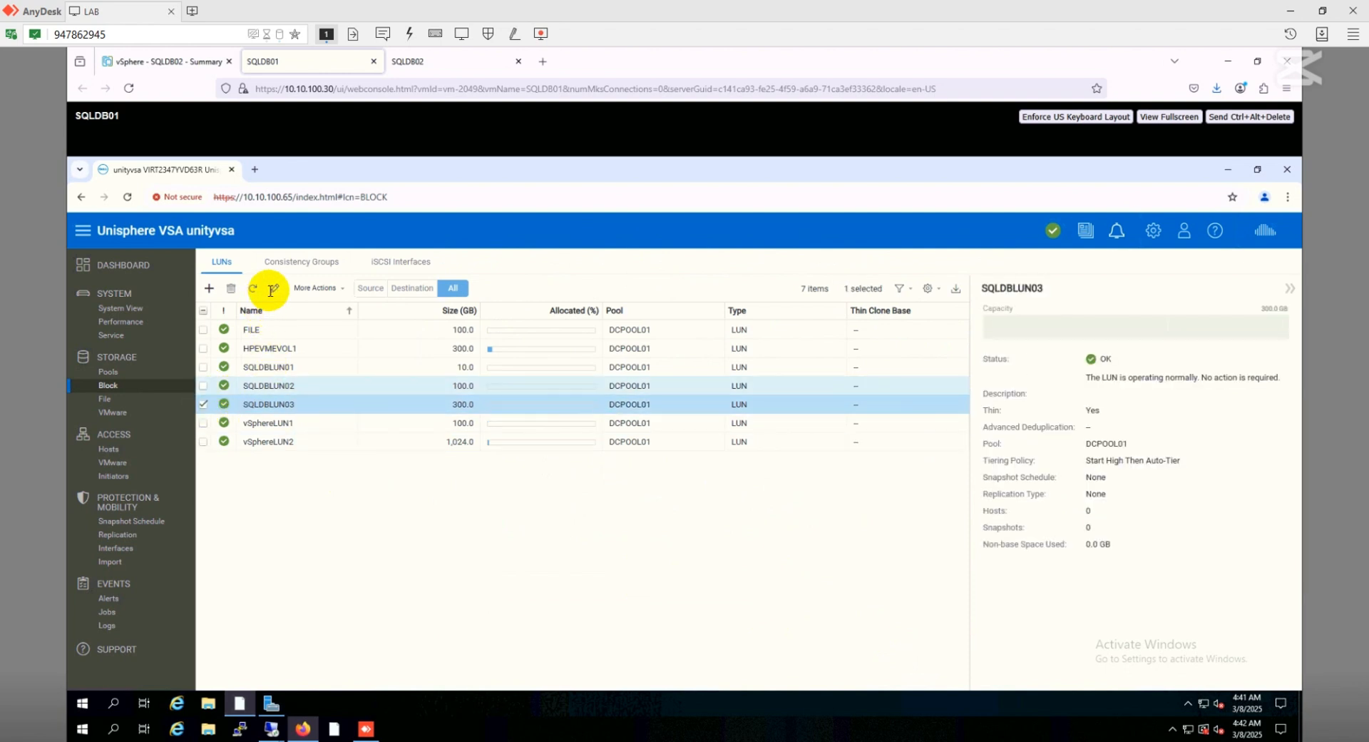
click(271, 292)
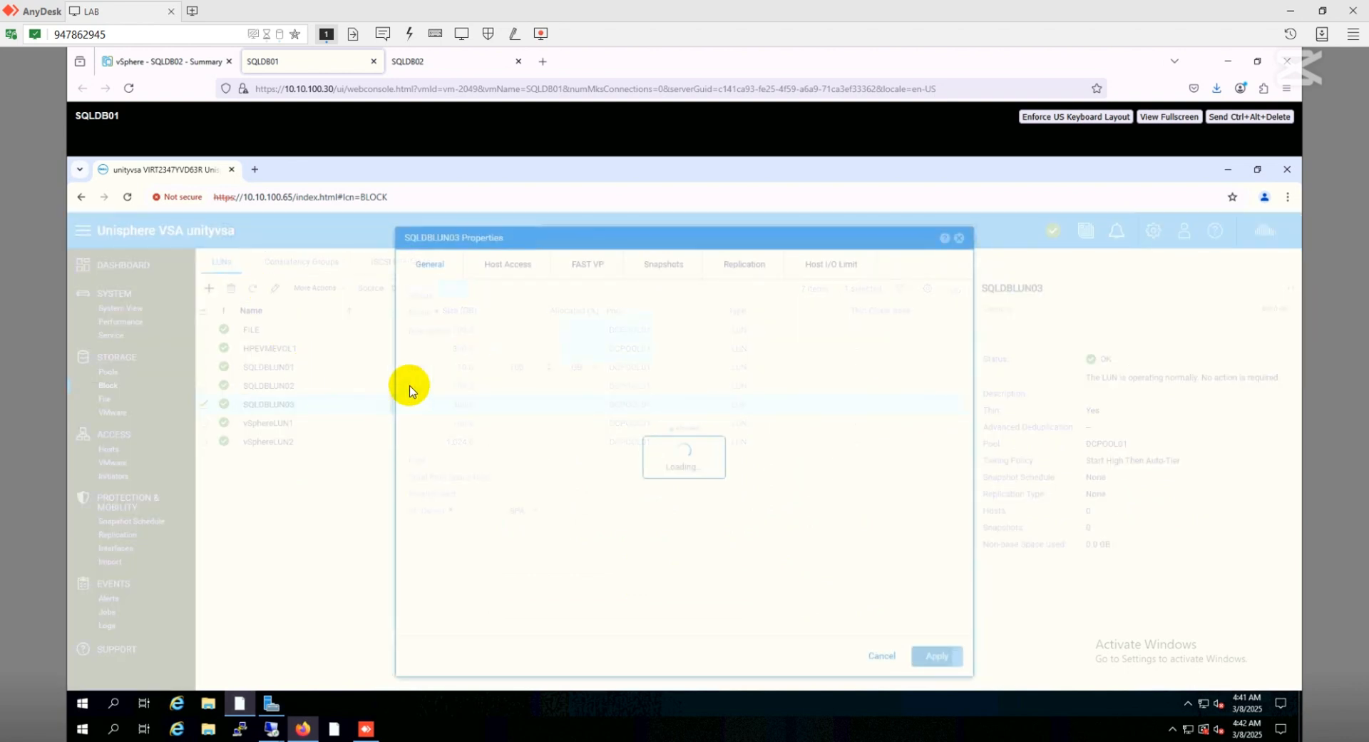
click(515, 274)
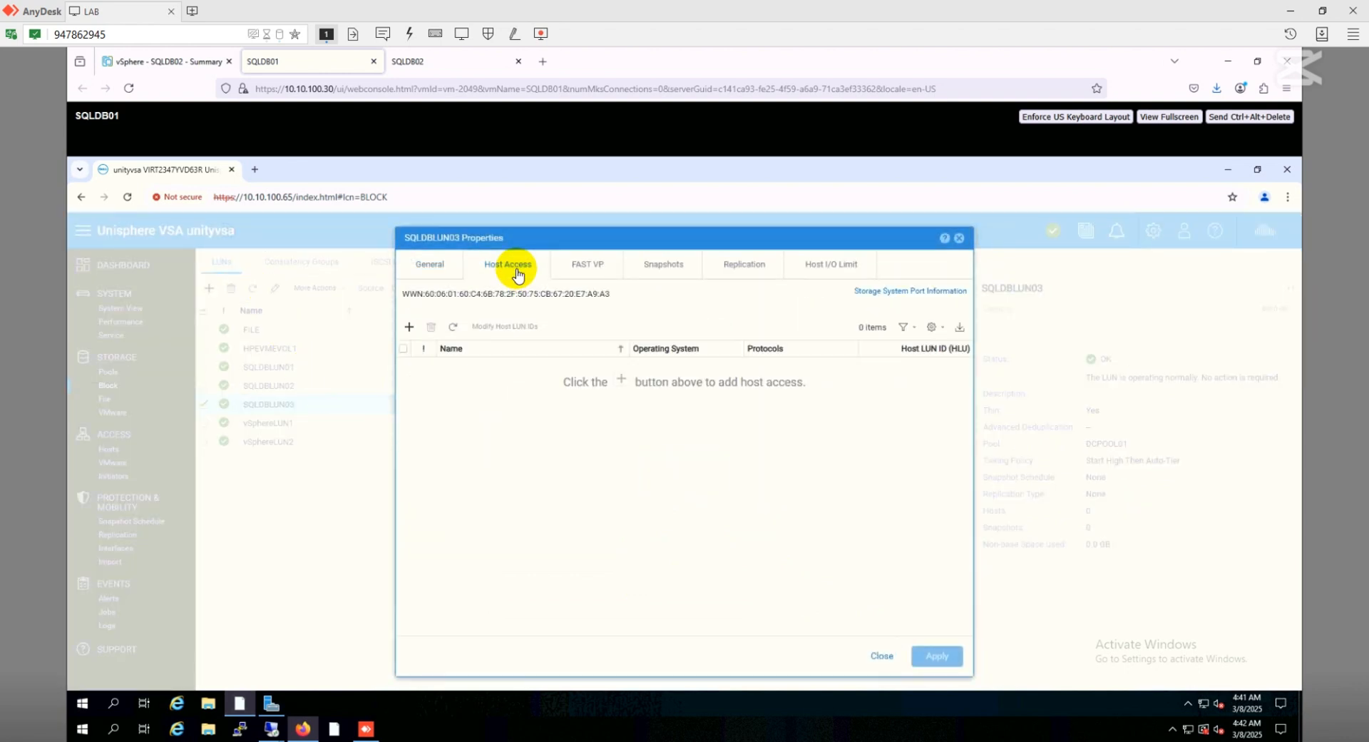
click(411, 328)
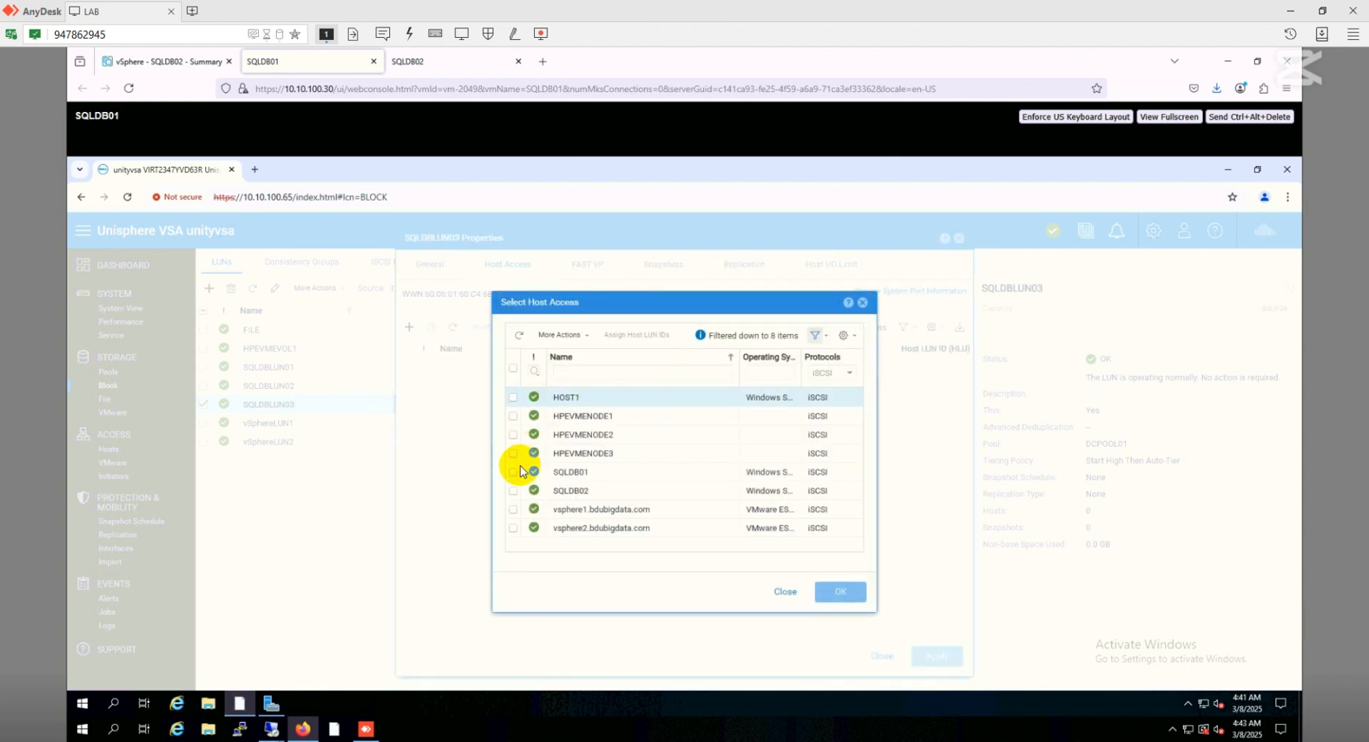
click(514, 472)
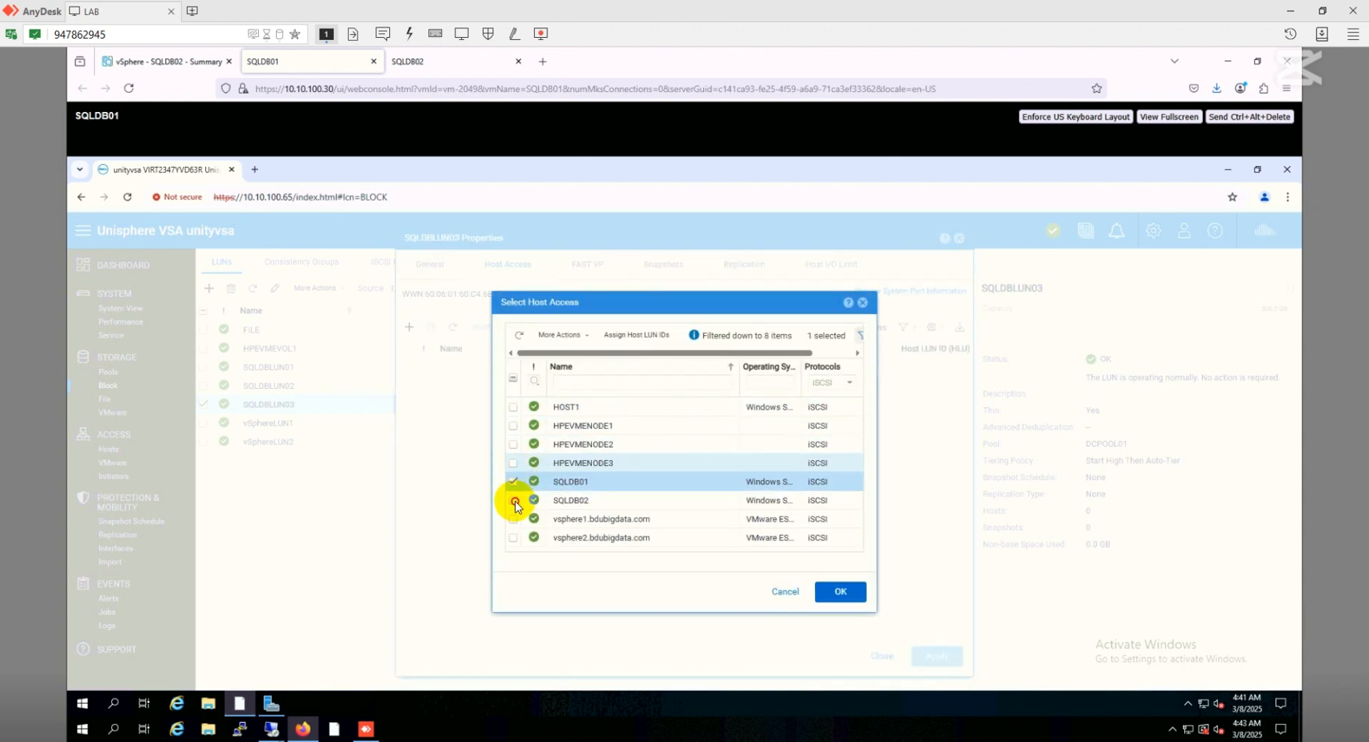
click(514, 499)
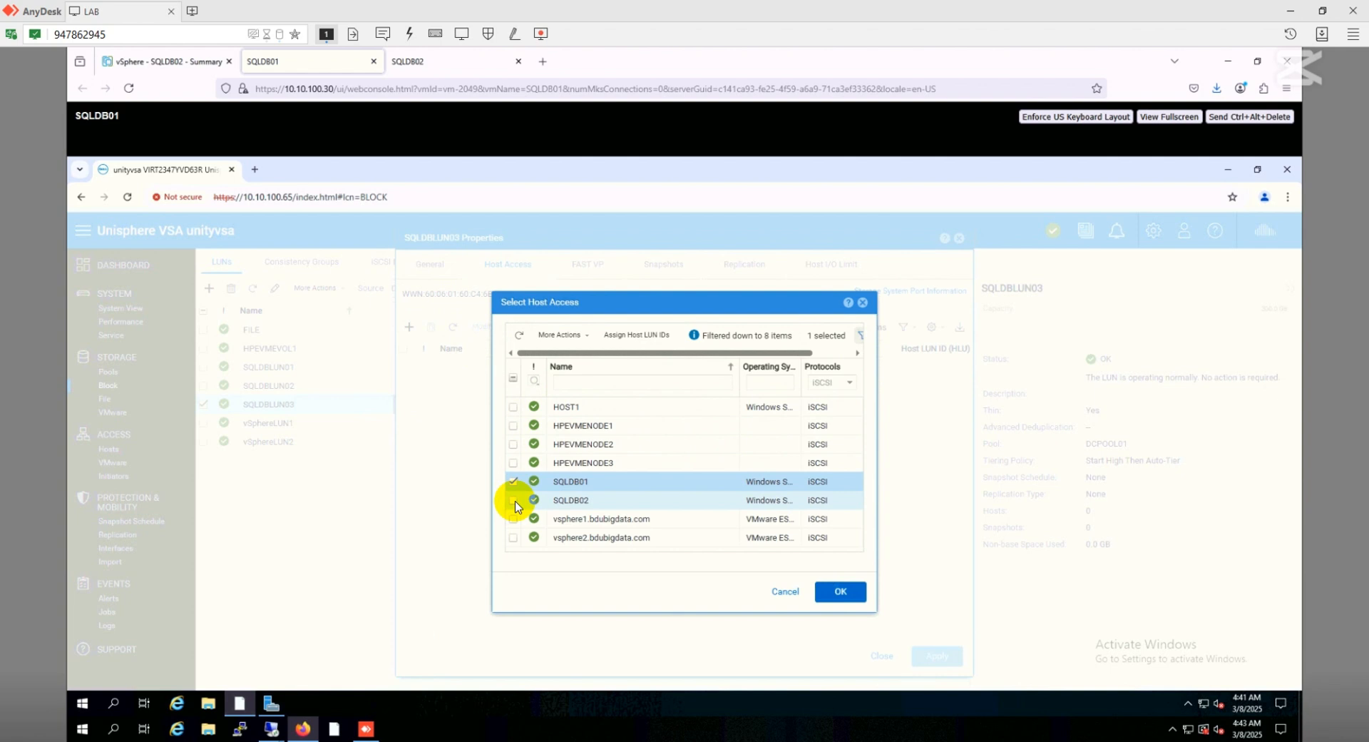
click(842, 592)
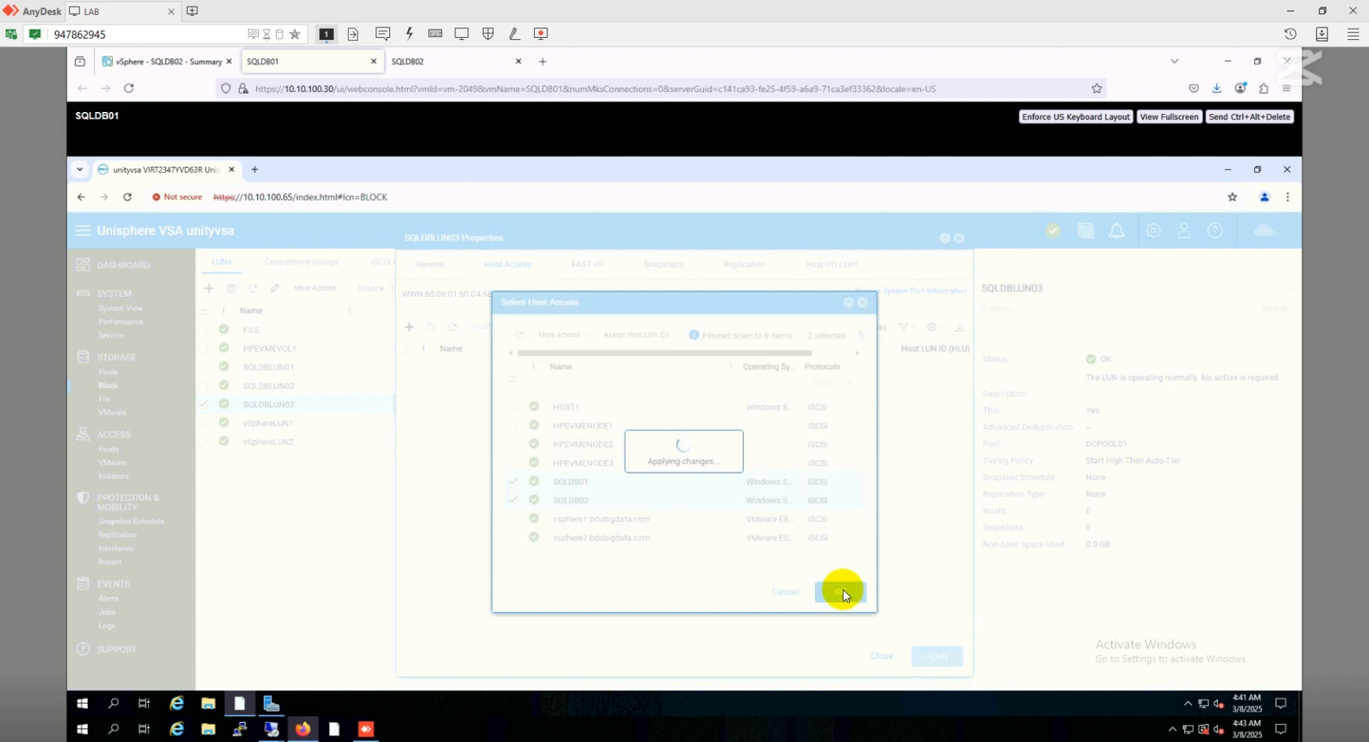
Close the SQLDBLUN03 properties, clear its selection and return to Server Manager on SQLDB01.
click(882, 657)
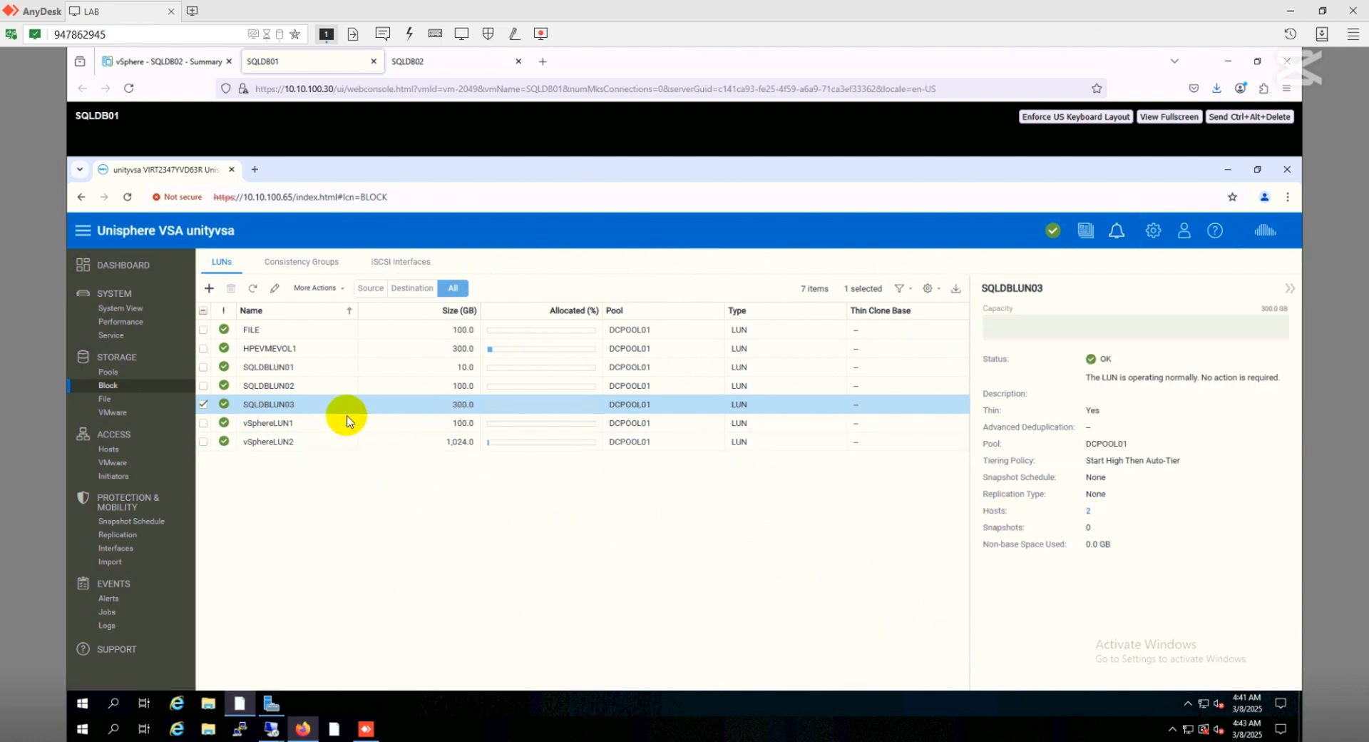
click(289, 405)
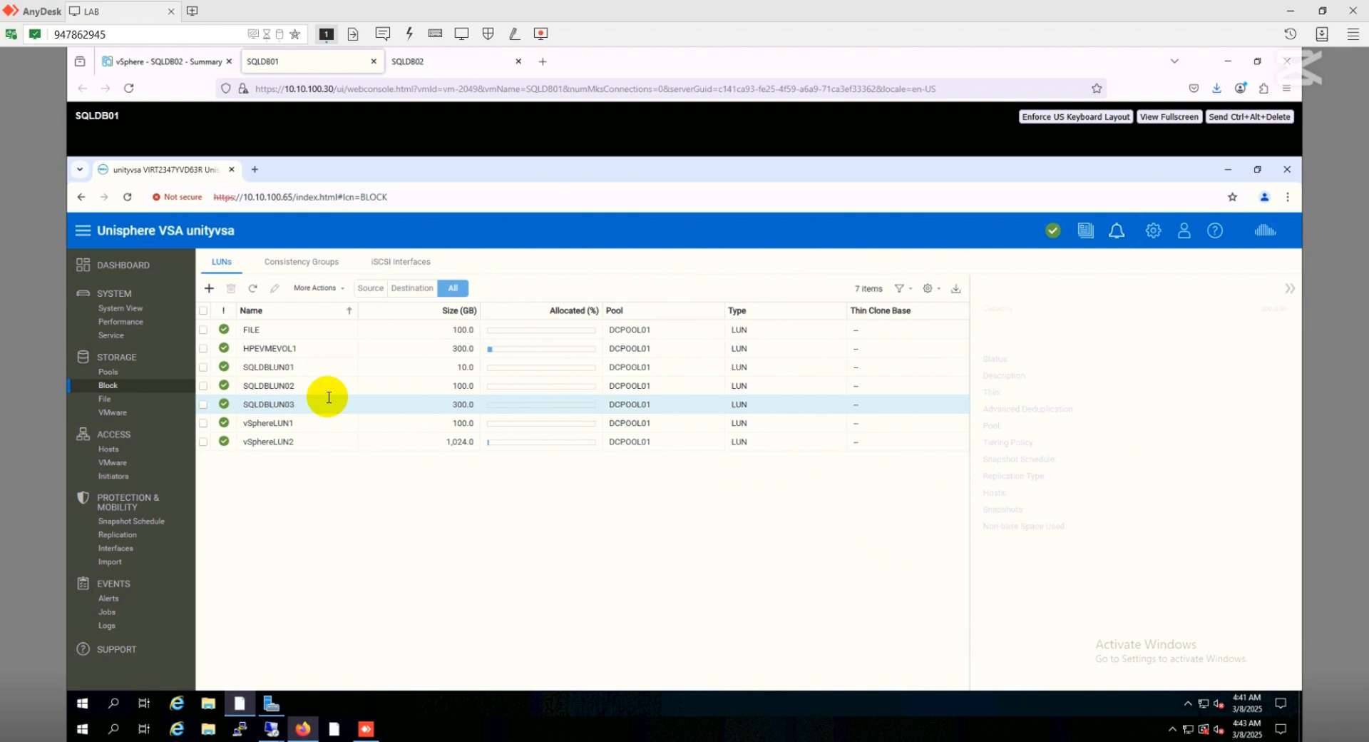
click(1228, 170)
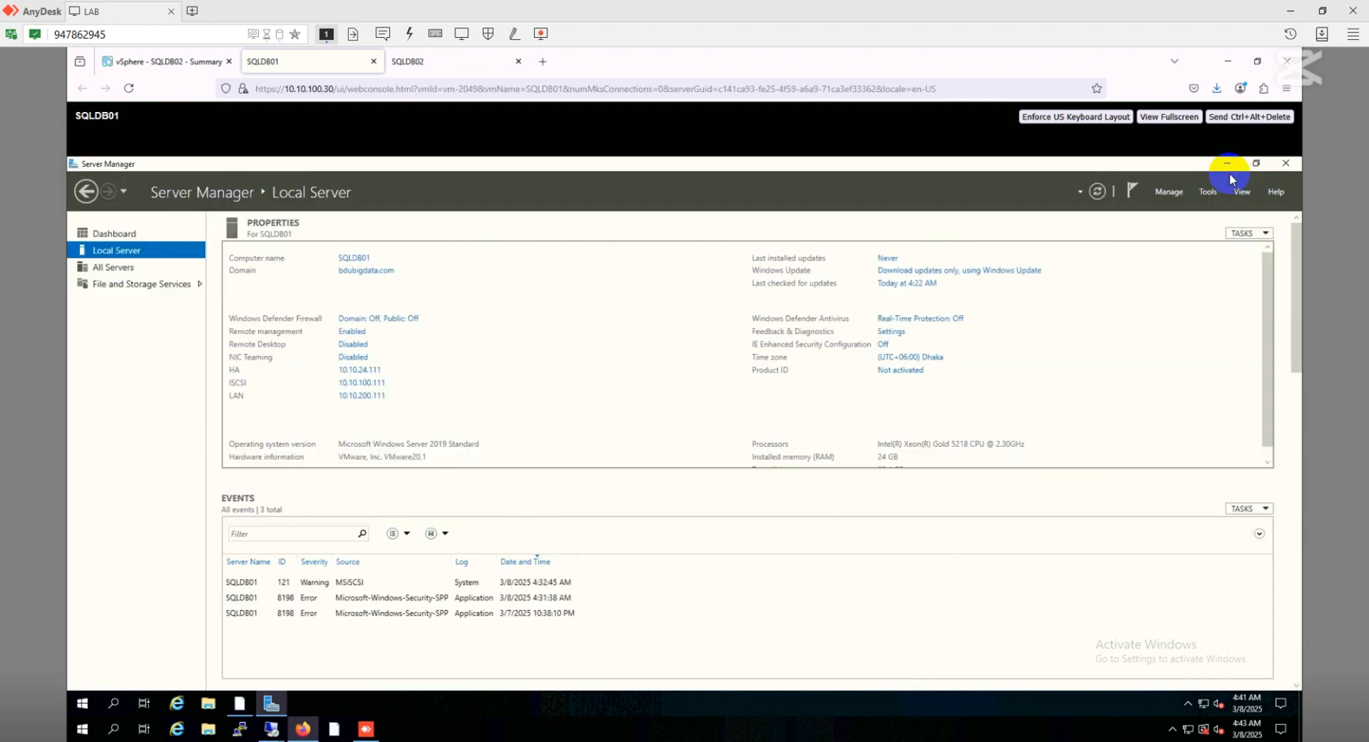
Open Disk Management in Computer Management on SQLDB01 and rescan the disks.
click(1178, 198)
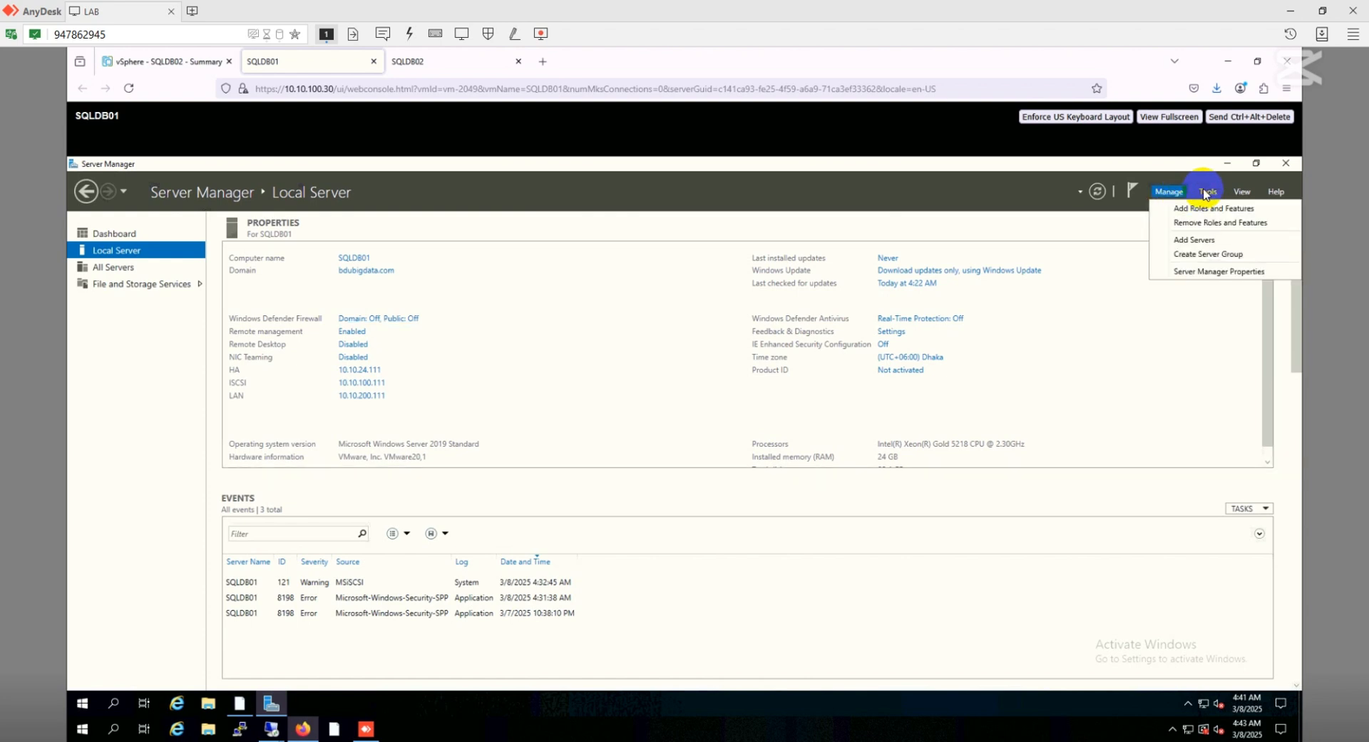
click(1210, 192)
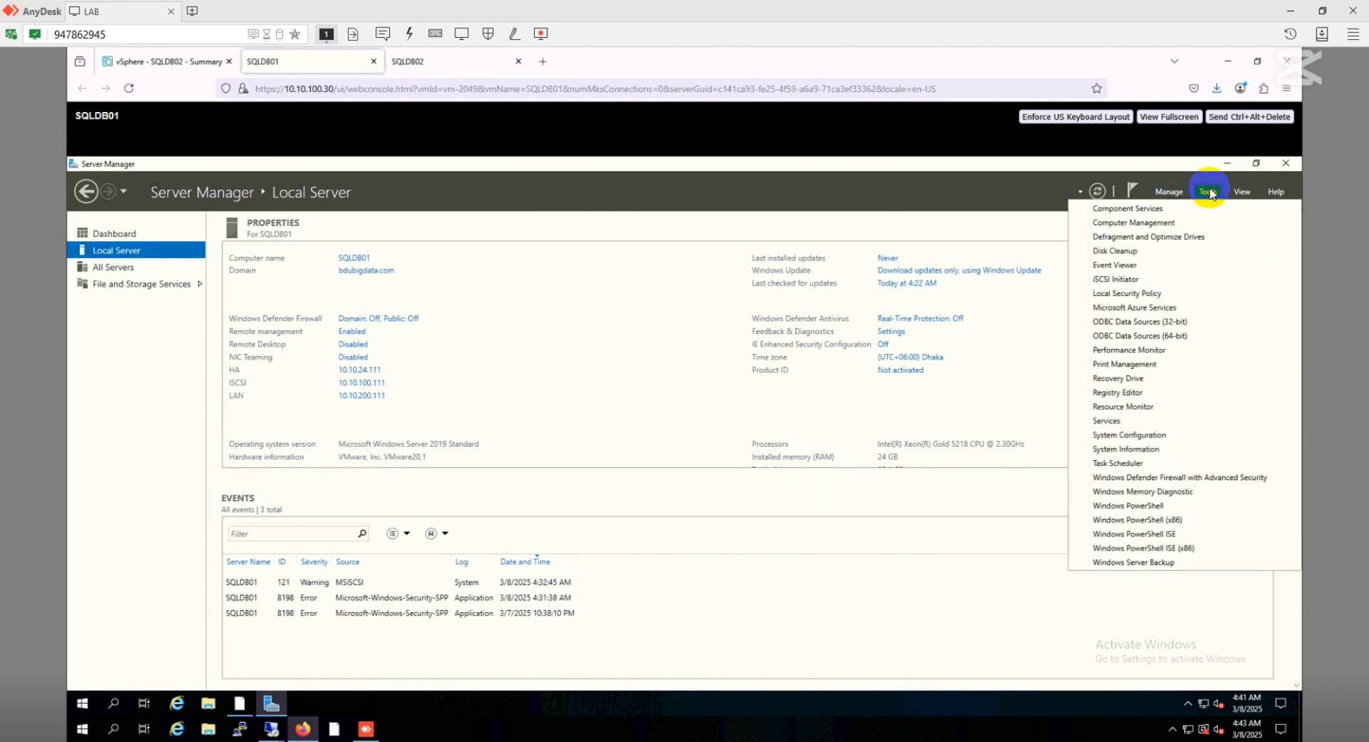
click(1148, 223)
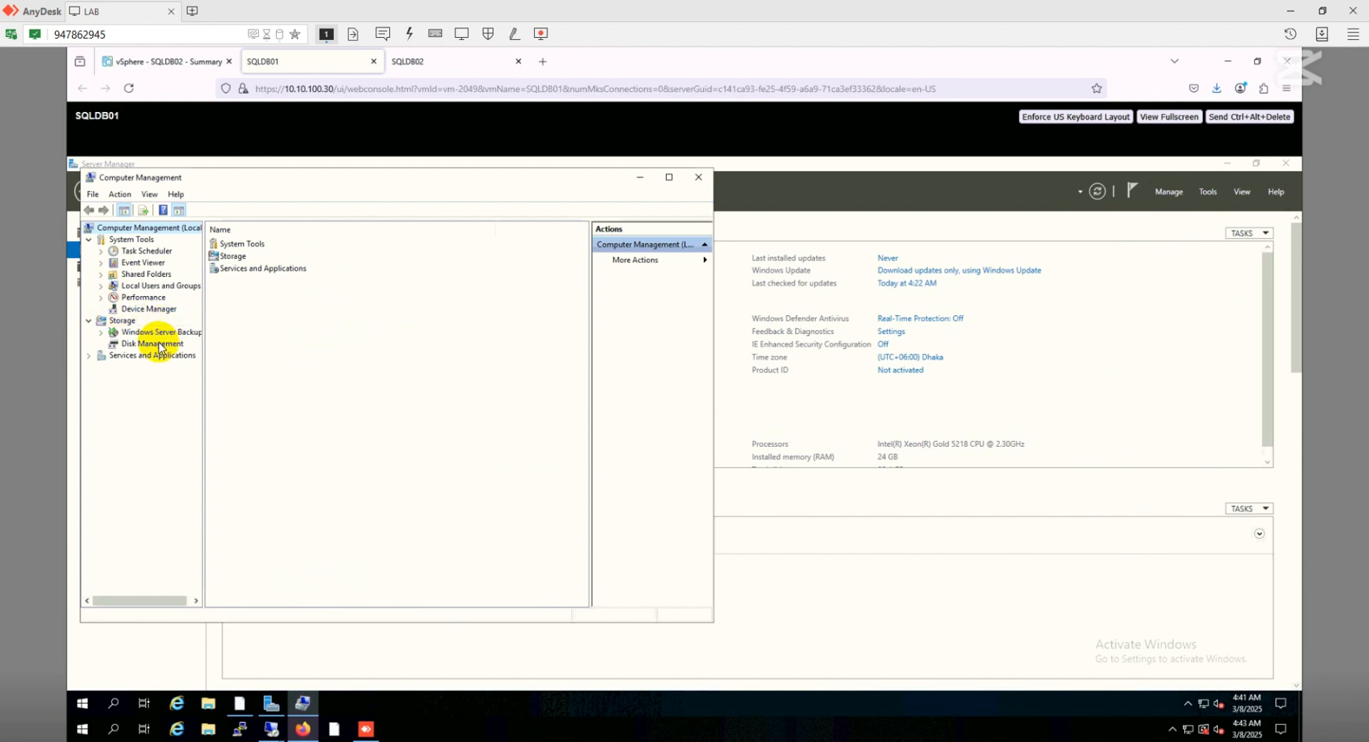
click(159, 344)
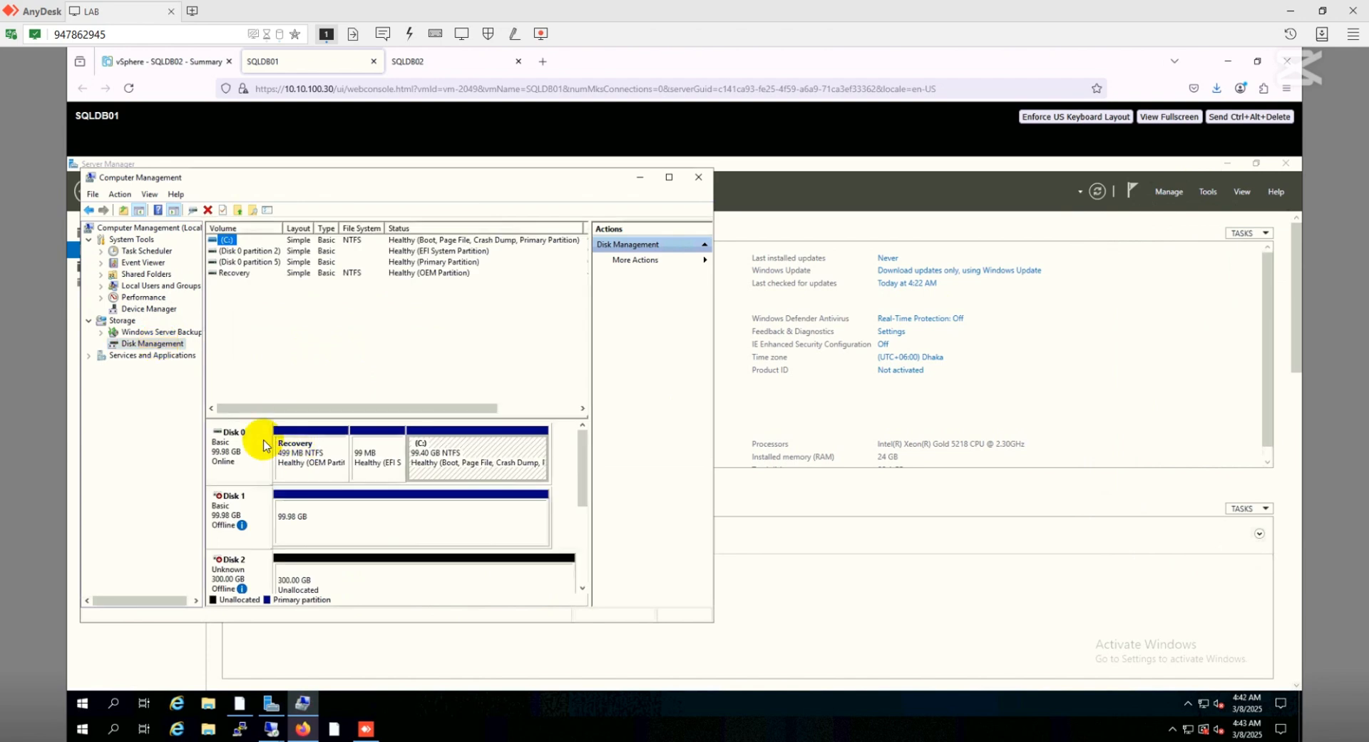
right_click(153, 346)
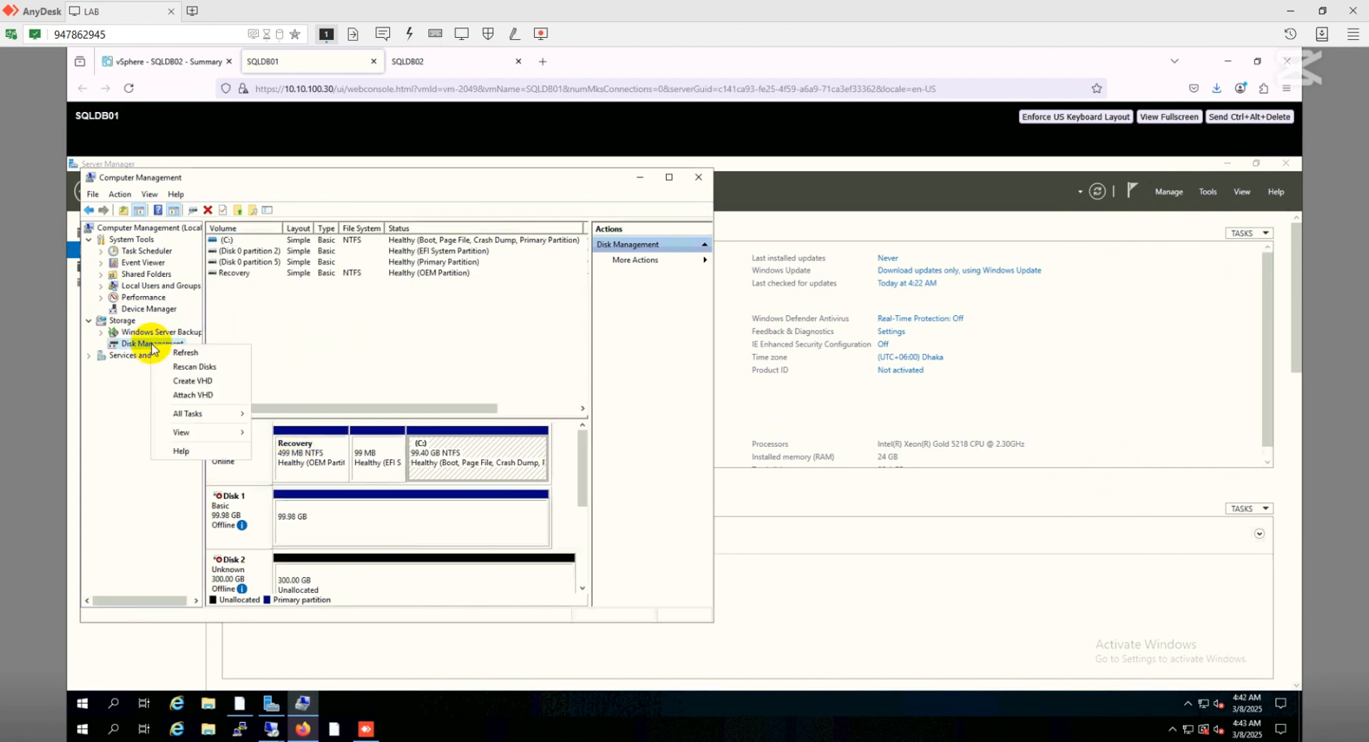
click(189, 367)
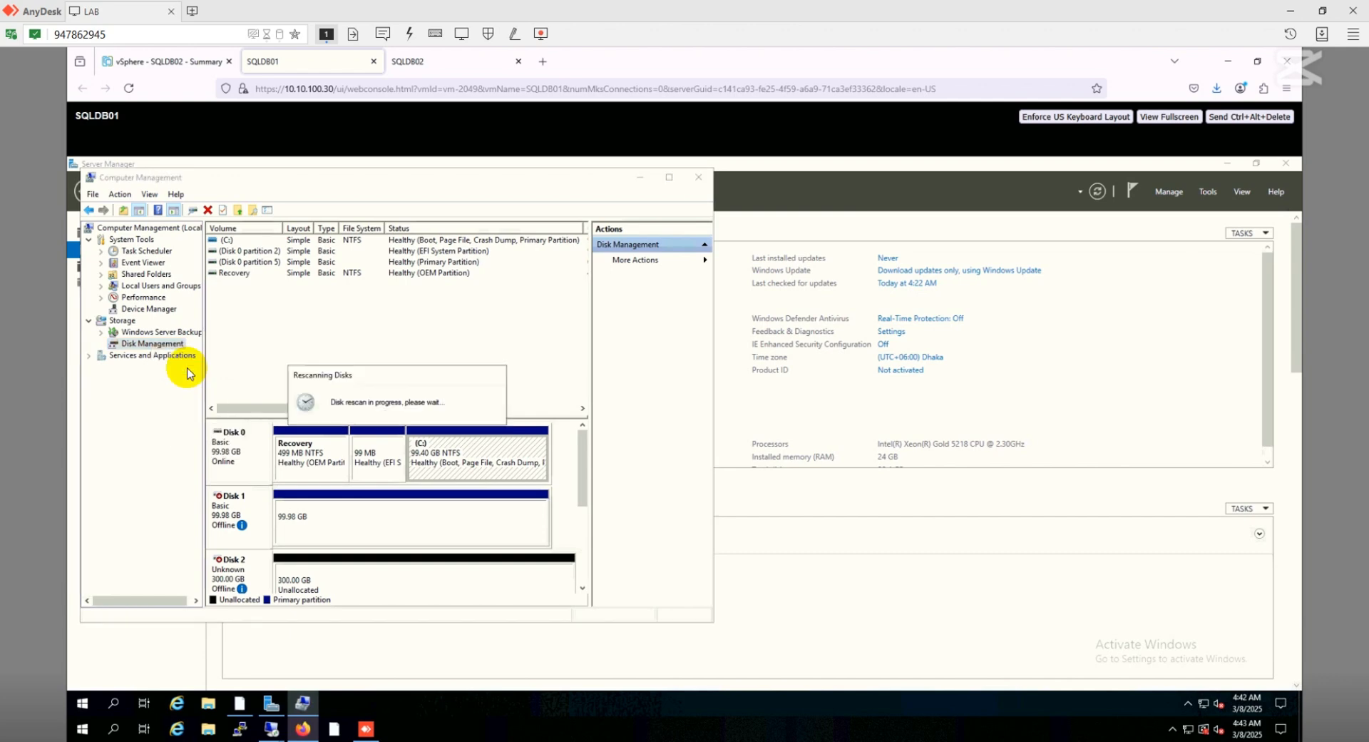
Switch to SQLDB02, open Disk Management in Computer Management and check the list of attached disks.
click(428, 66)
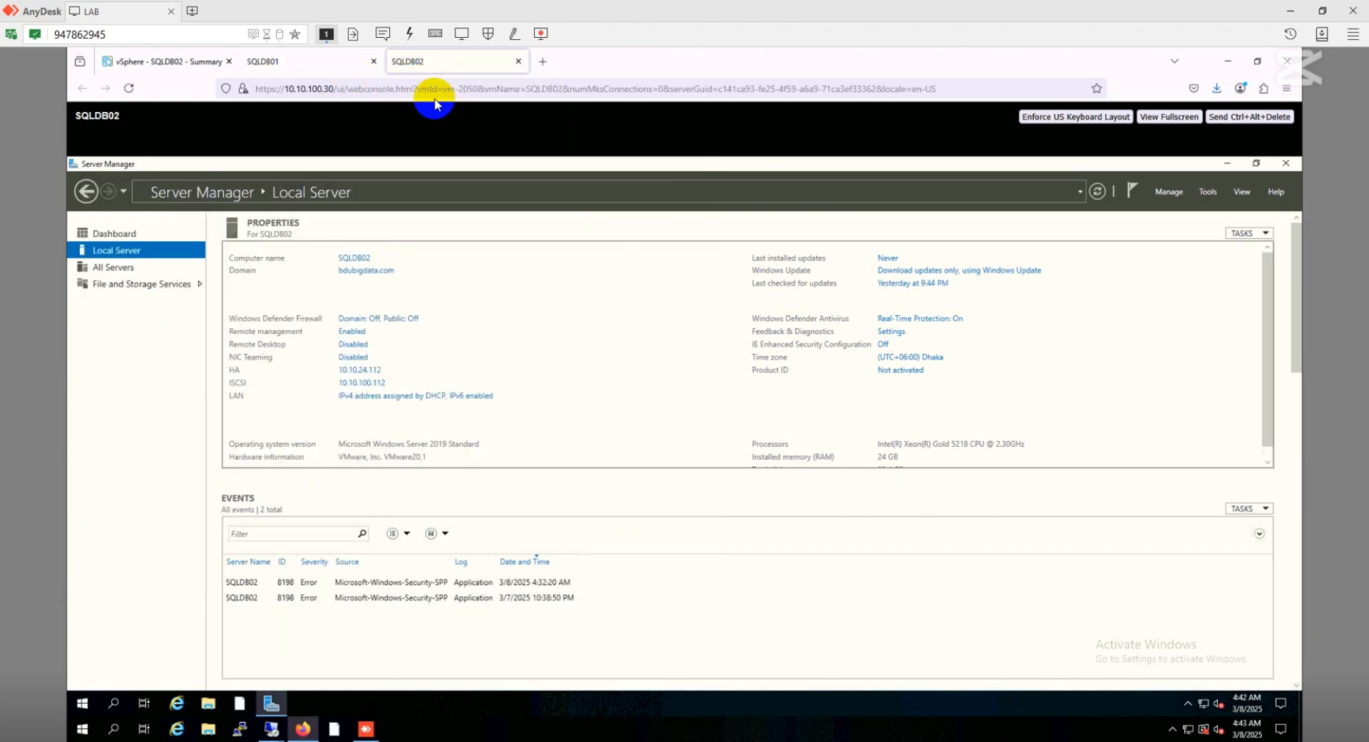
click(1208, 193)
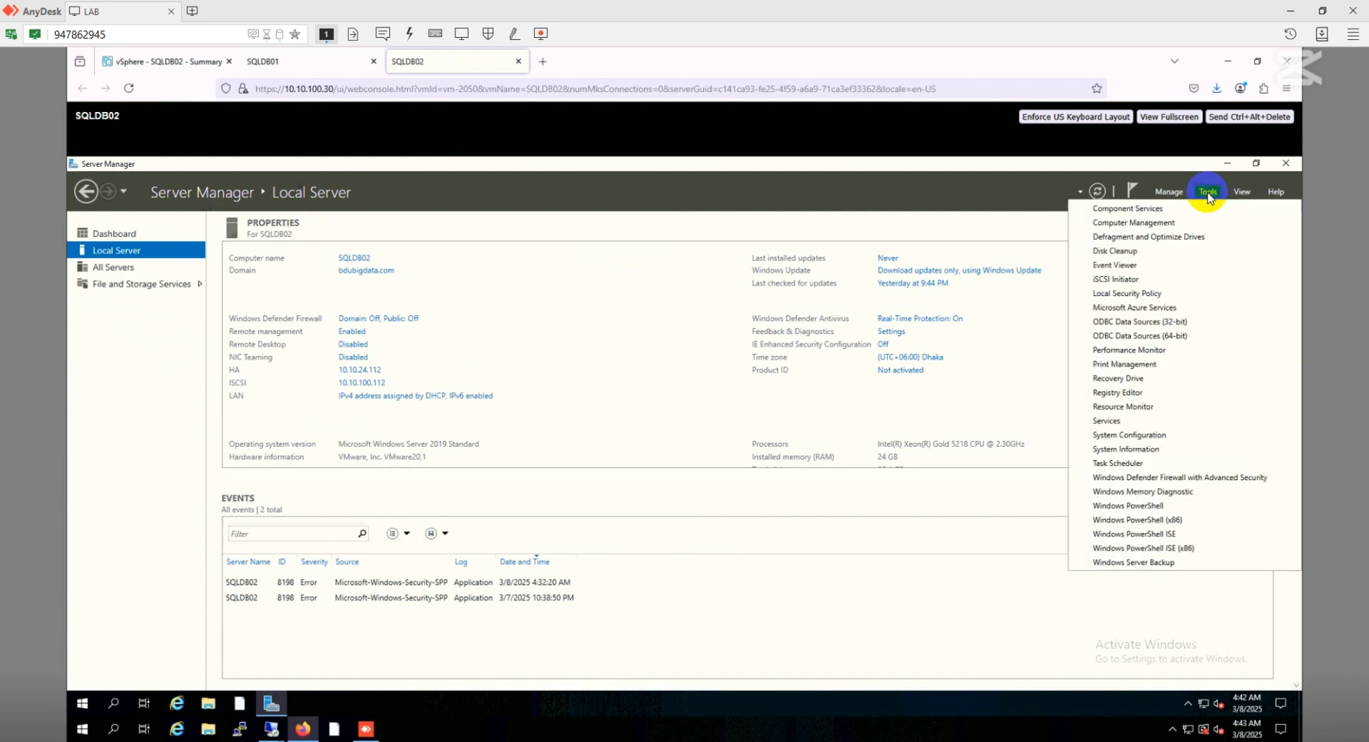
click(1160, 224)
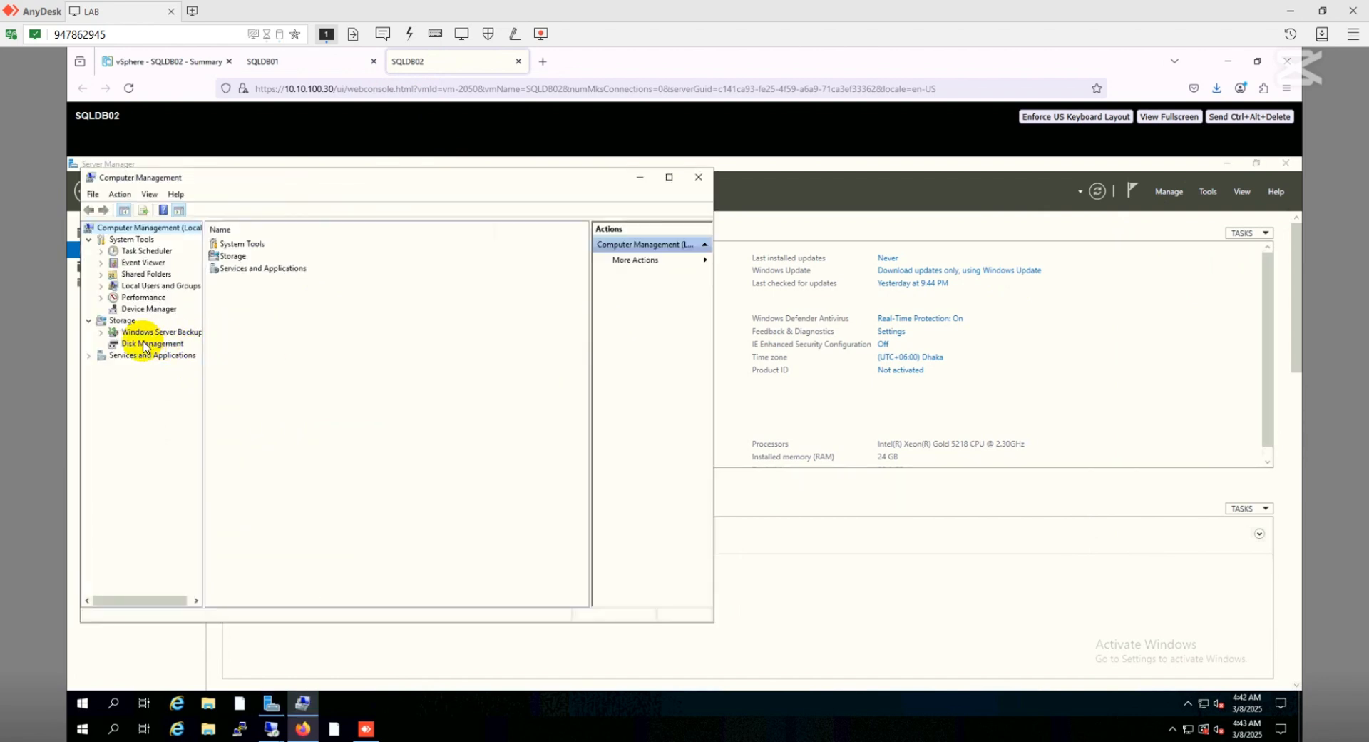
click(145, 345)
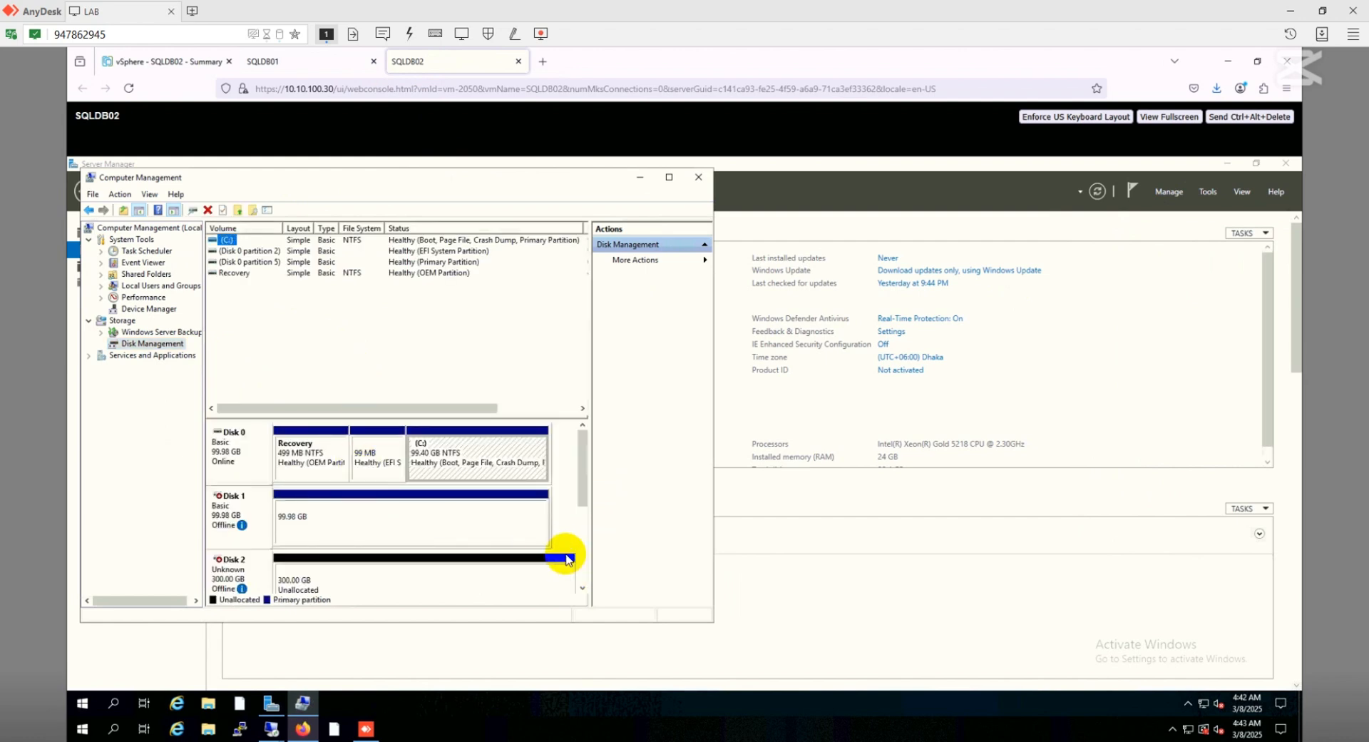
drag(583, 497, 580, 421)
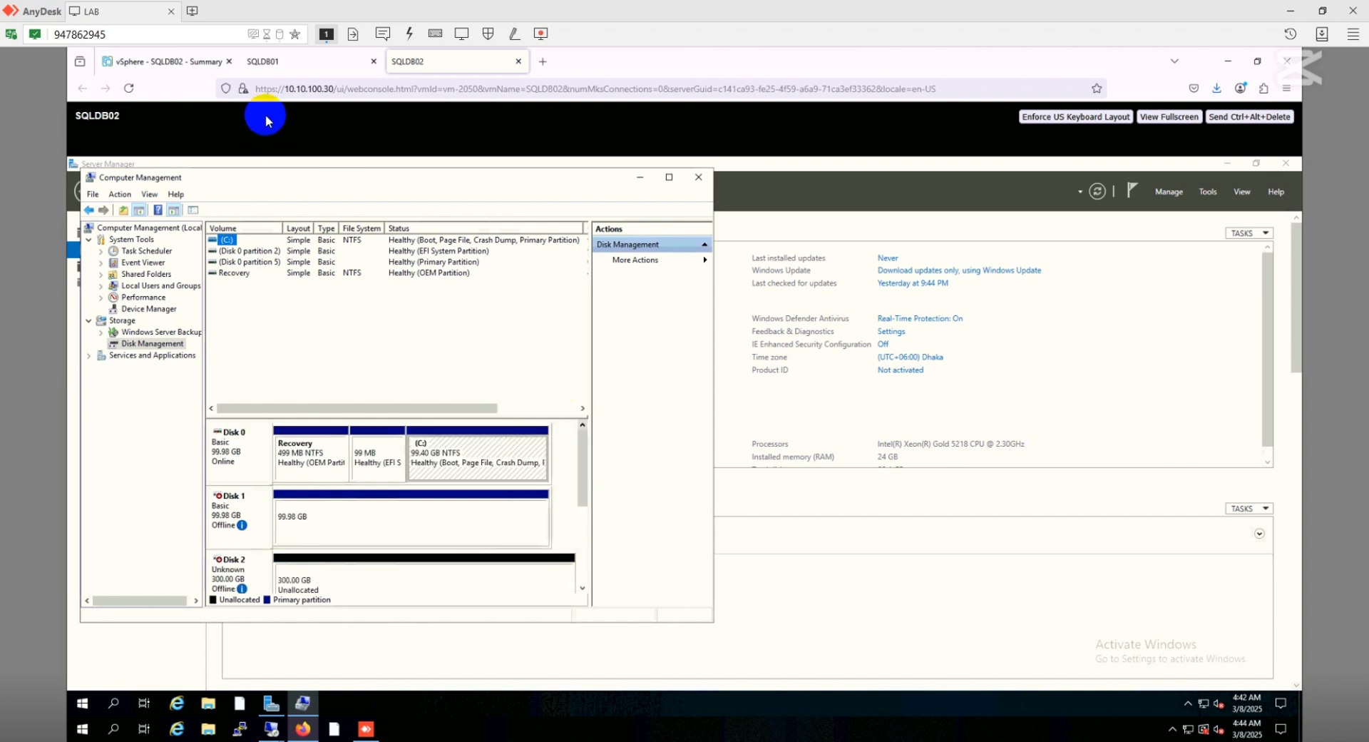
Bring Disk 3, Disk 2 and Disk 1 online in Disk Management on SQLDB01.
click(274, 63)
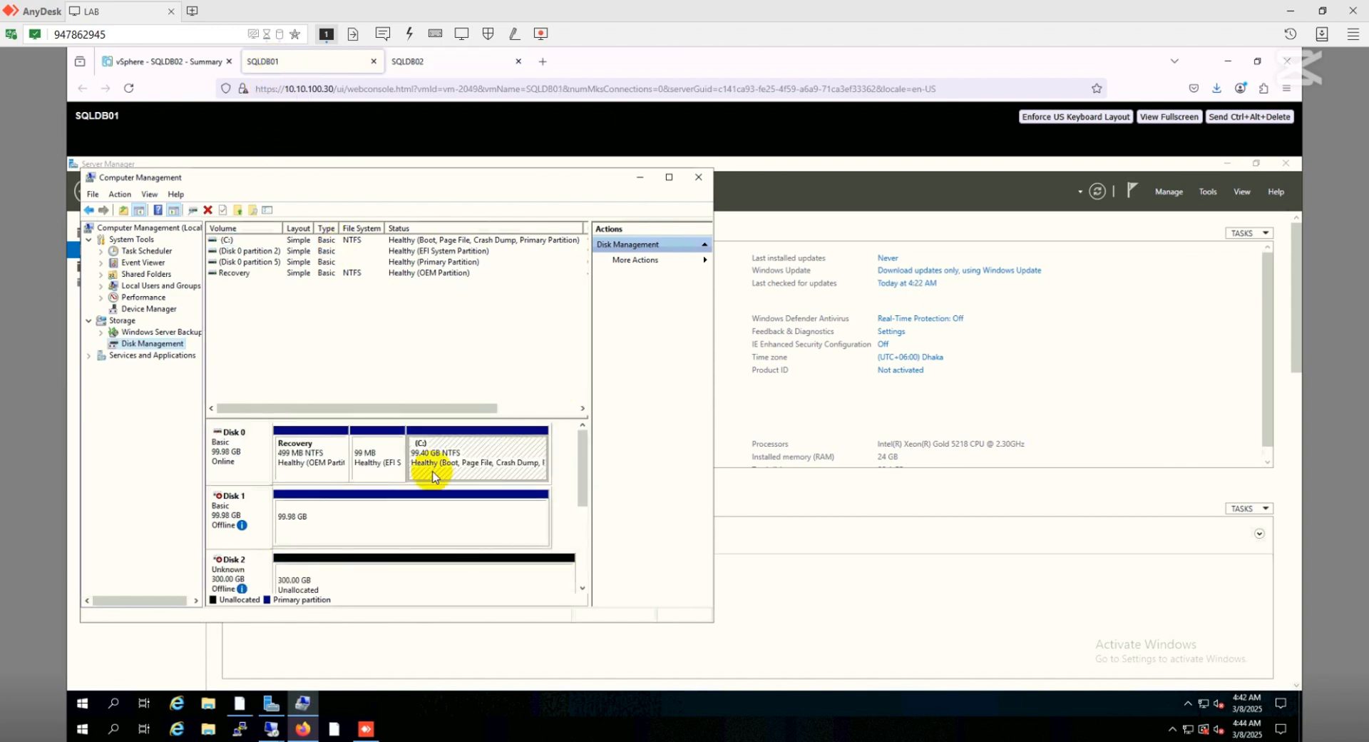
click(583, 588)
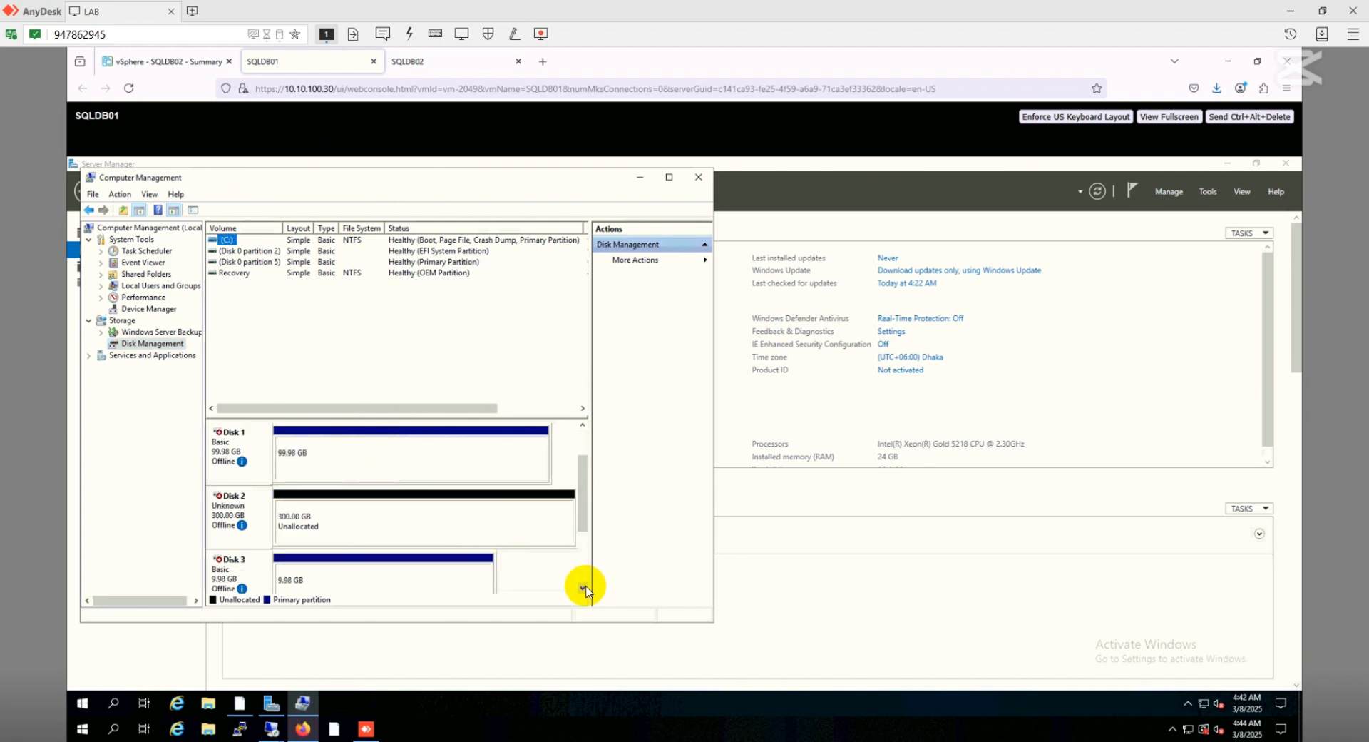
right_click(251, 576)
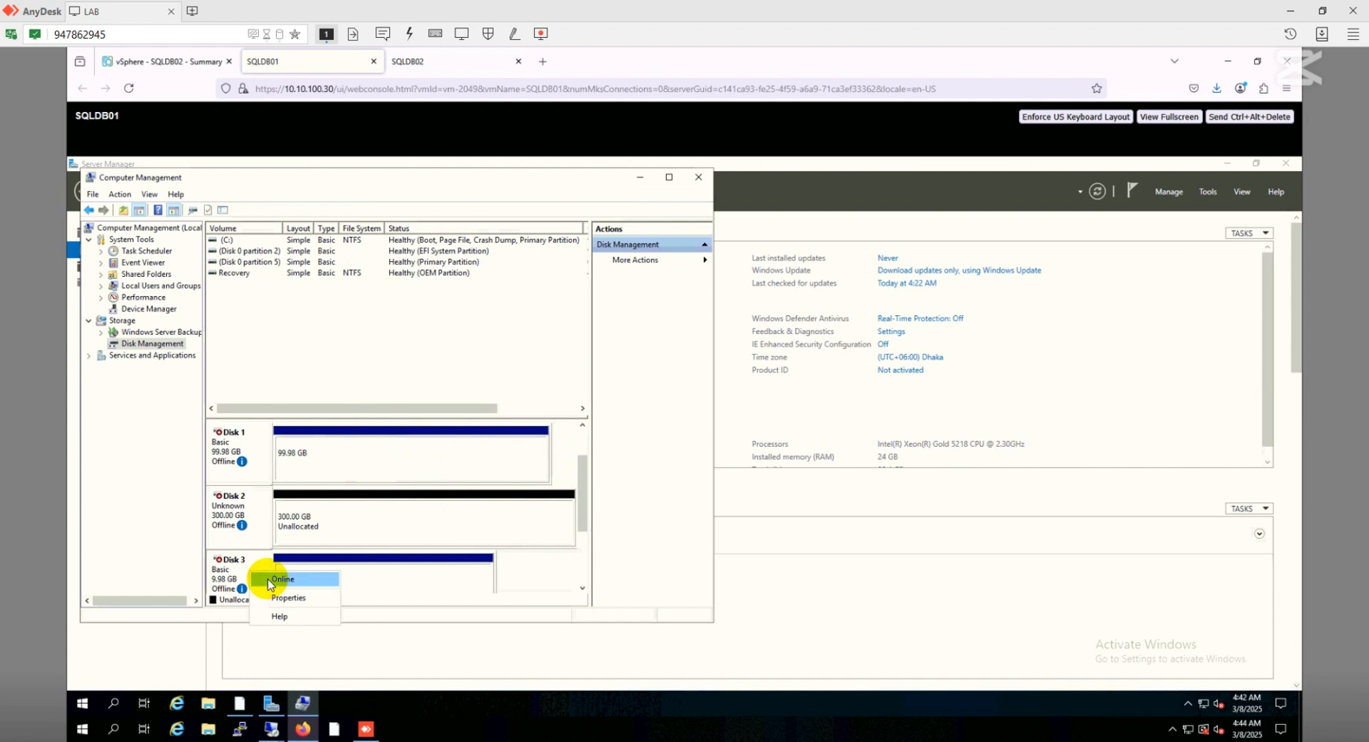
click(274, 580)
right_click(224, 525)
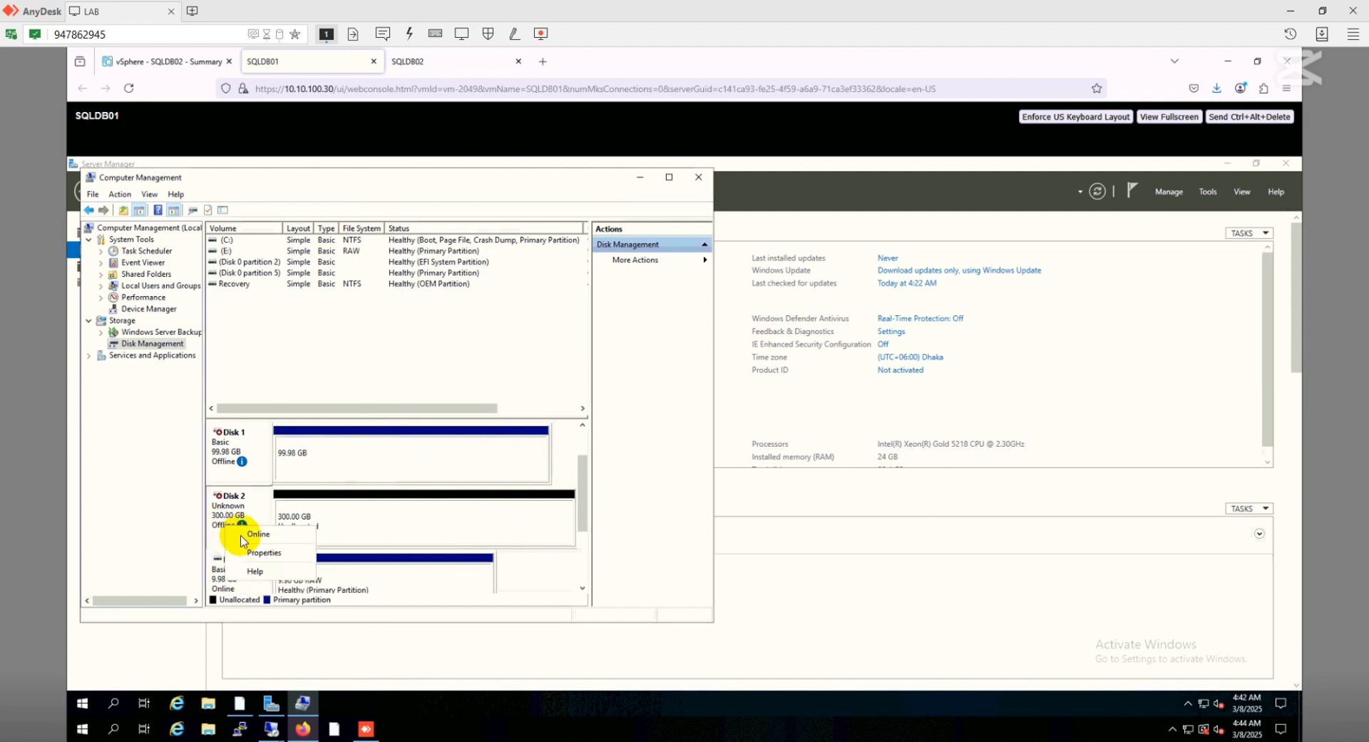
click(239, 549)
right_click(235, 448)
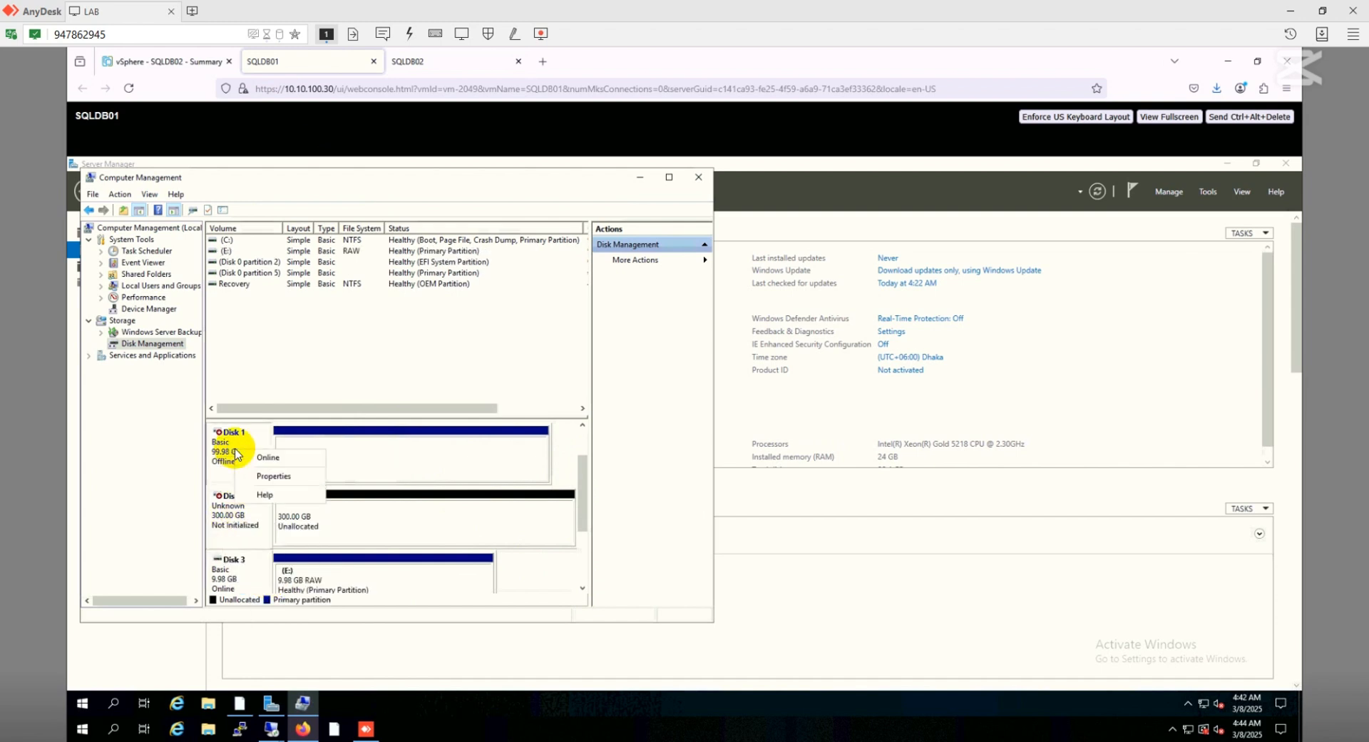
click(252, 458)
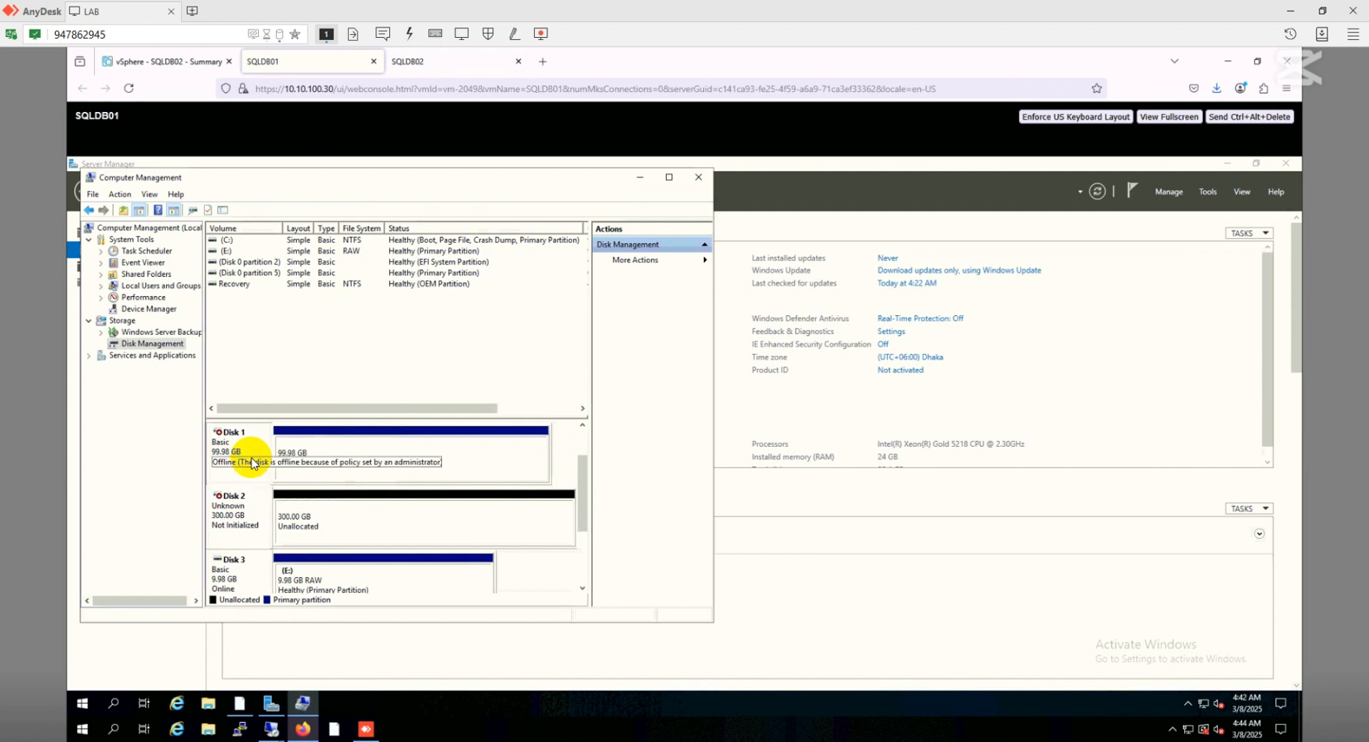
Initialize Disk 2 on SQLDB01 with the GPT partition style.
right_click(251, 572)
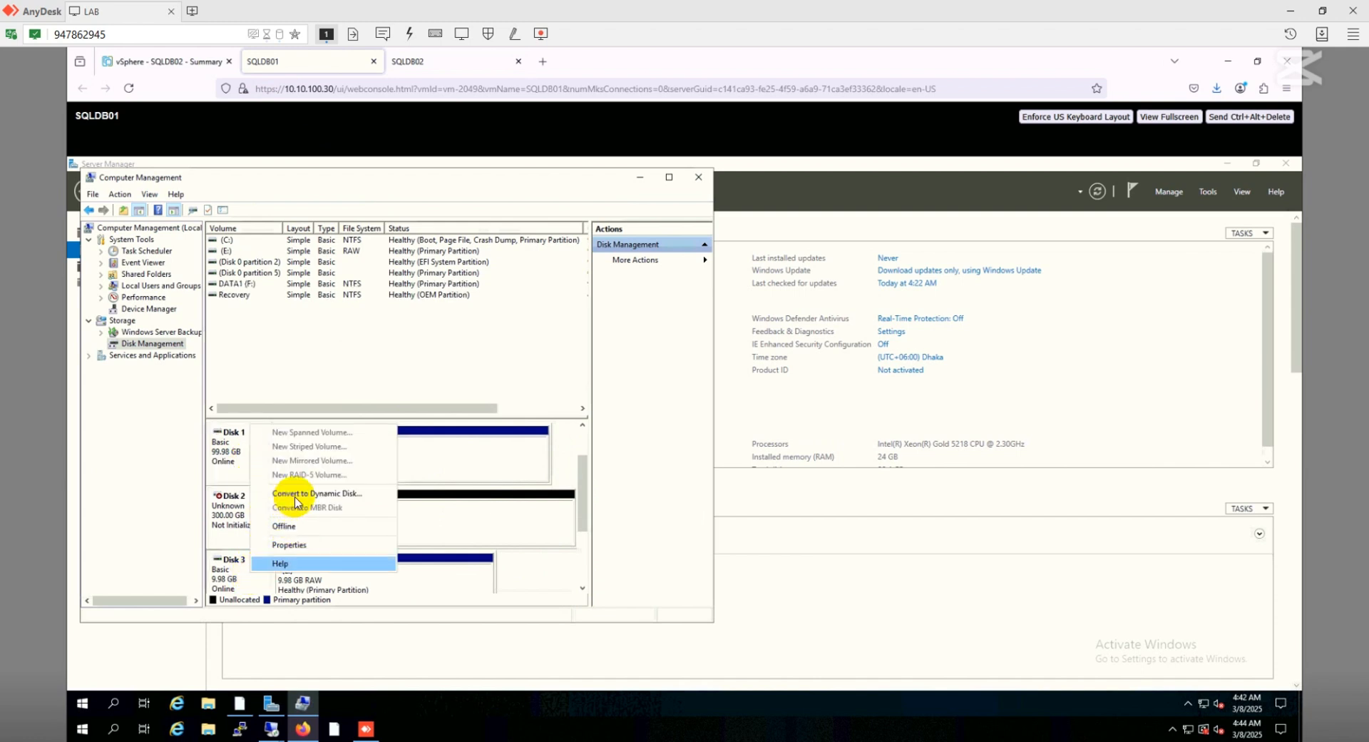
click(228, 526)
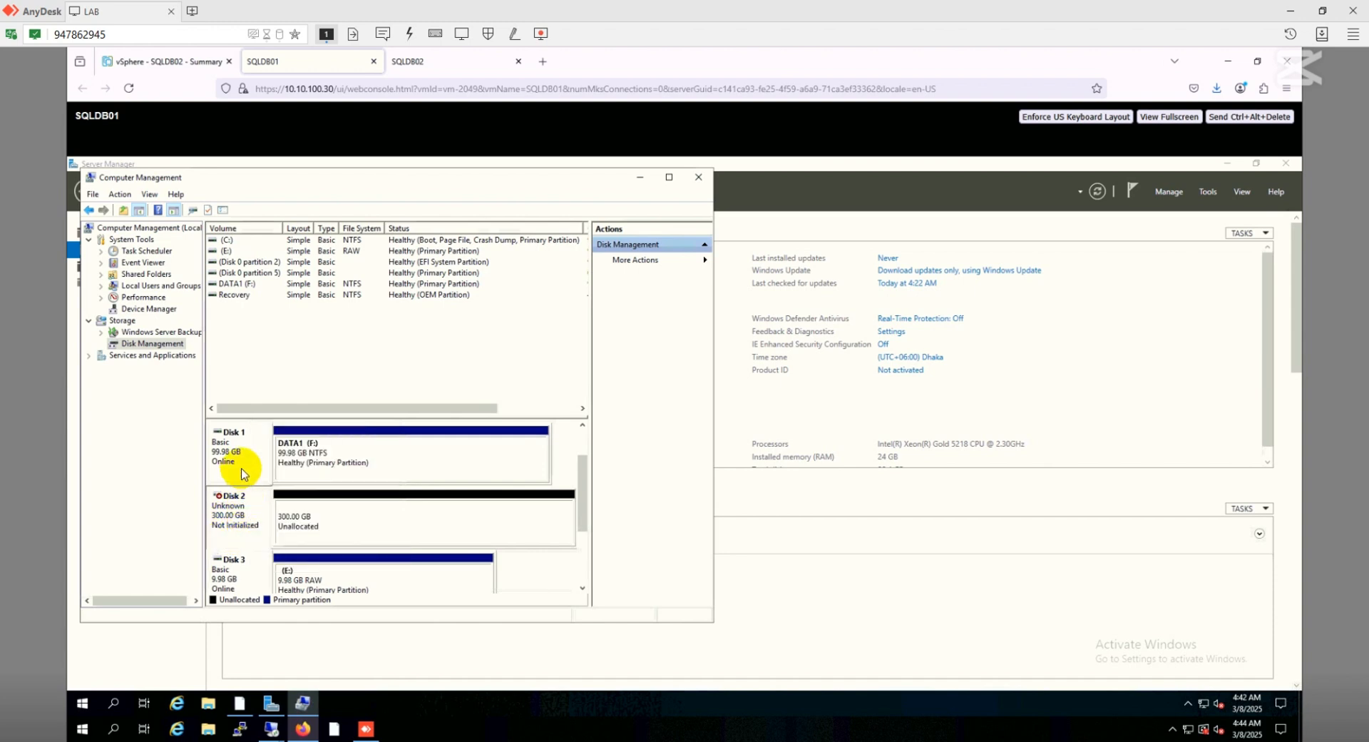
right_click(246, 516)
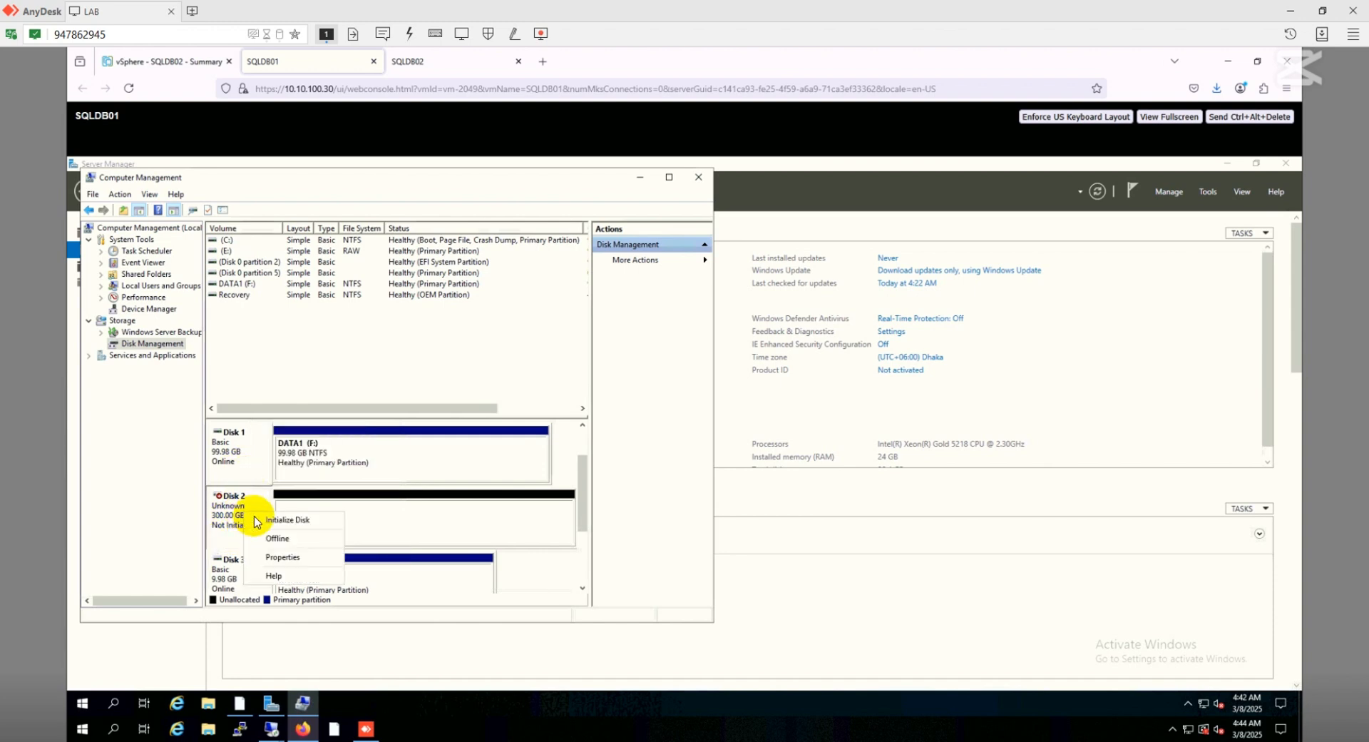
click(258, 520)
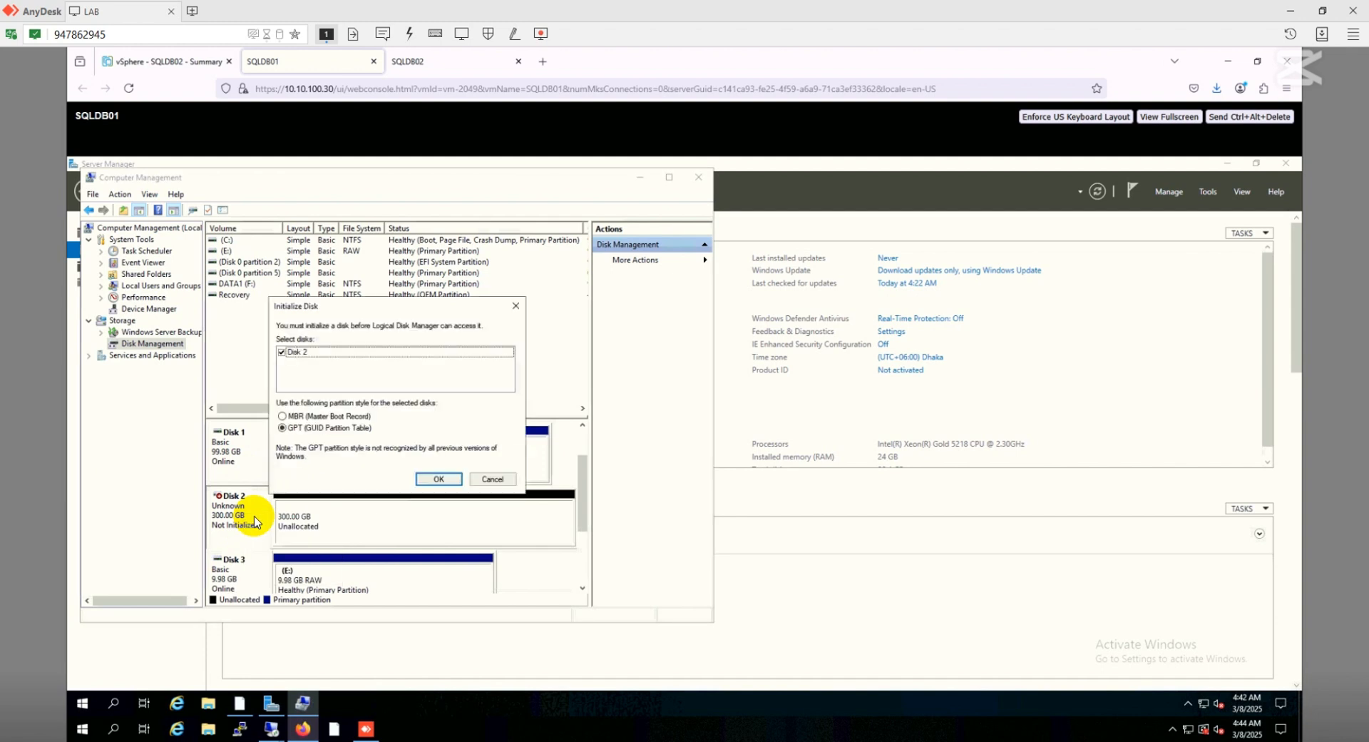
click(435, 479)
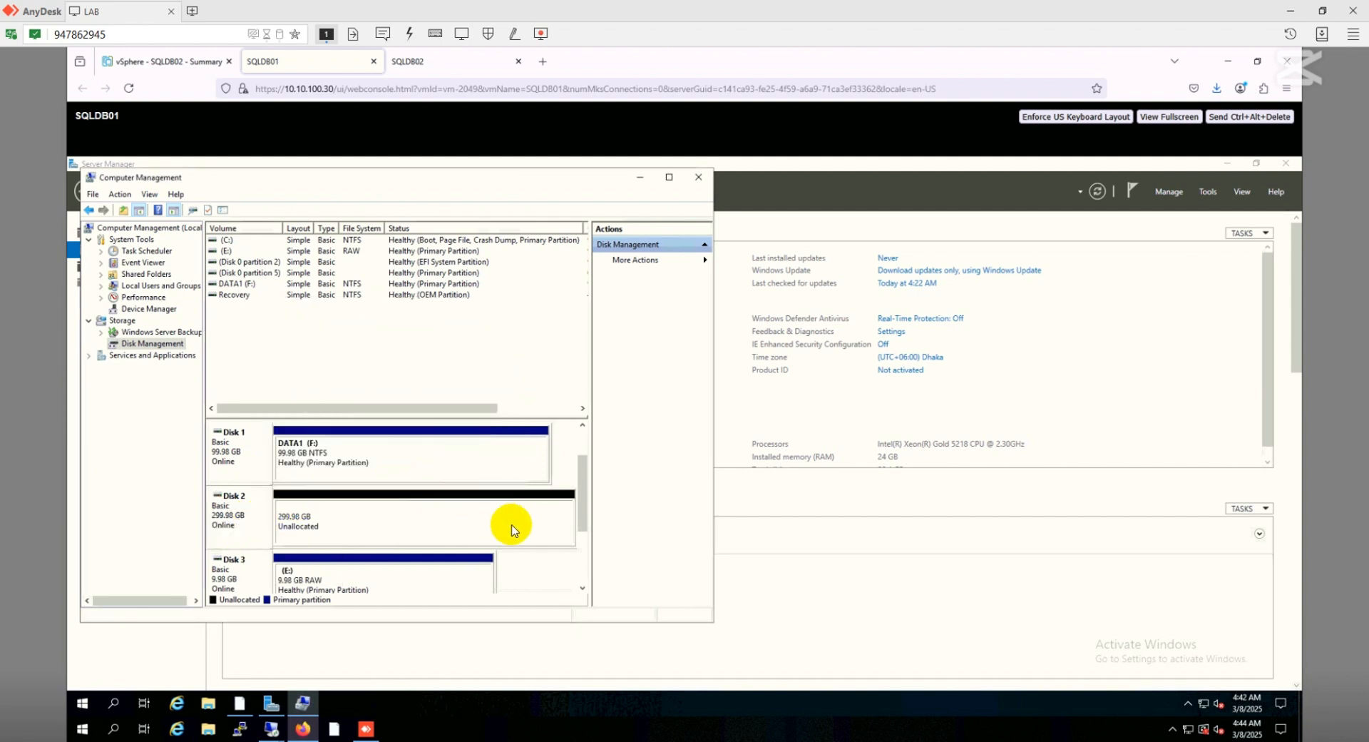
Review the disks and their volumes on SQLDB01, then close Computer Management.
click(582, 589)
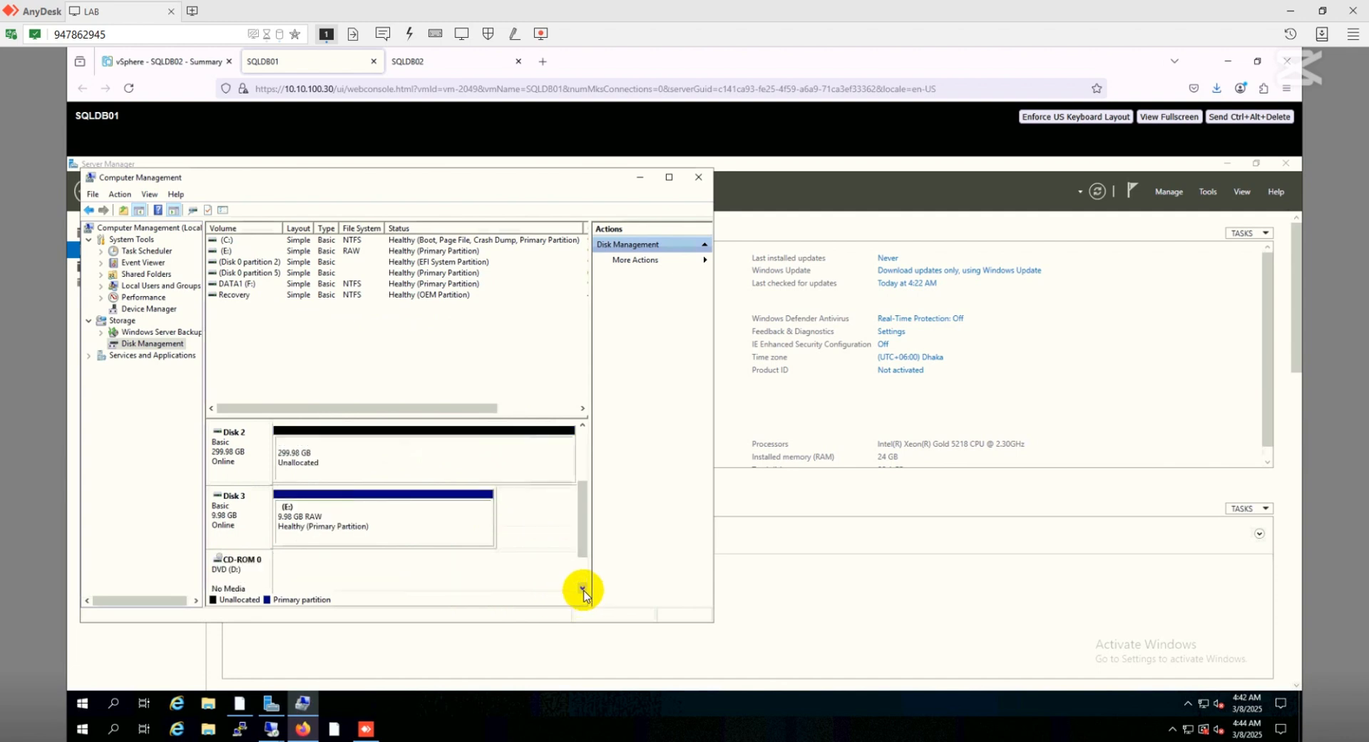
click(337, 527)
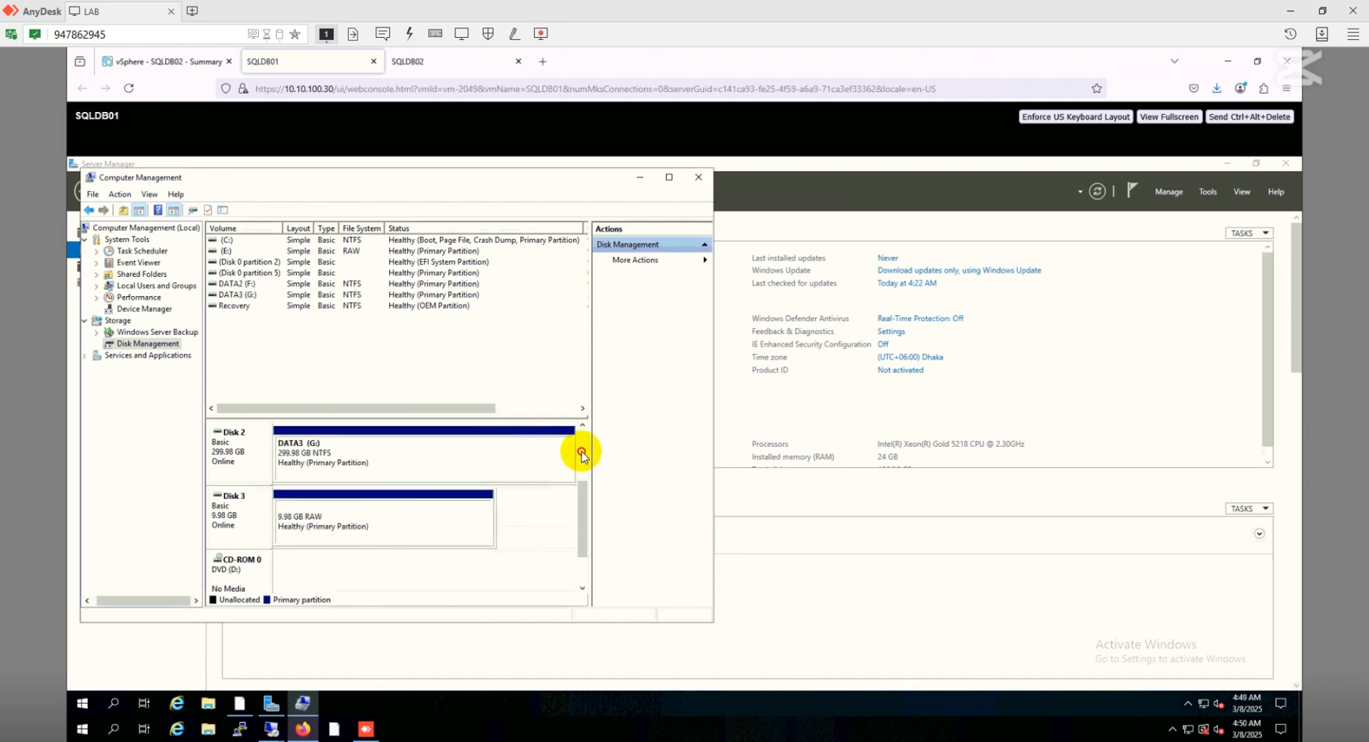
click(581, 456)
click(582, 456)
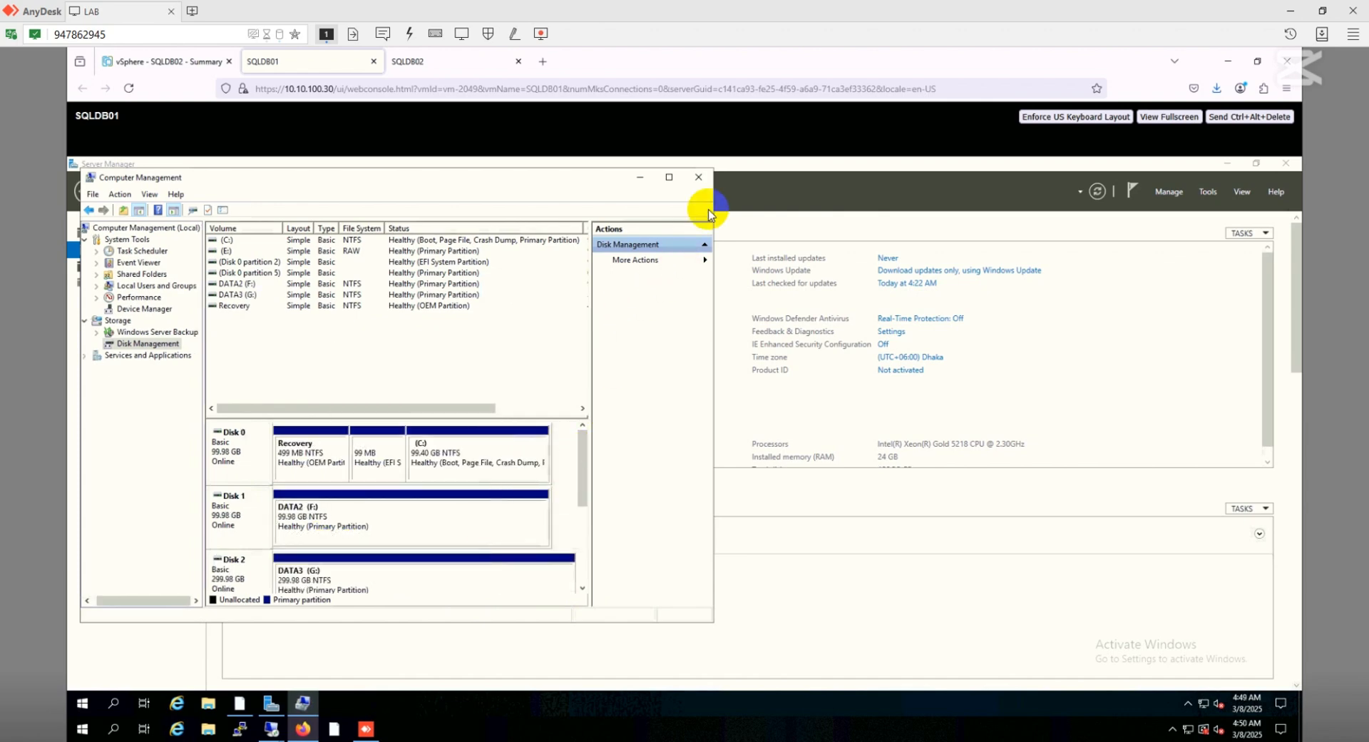
click(700, 180)
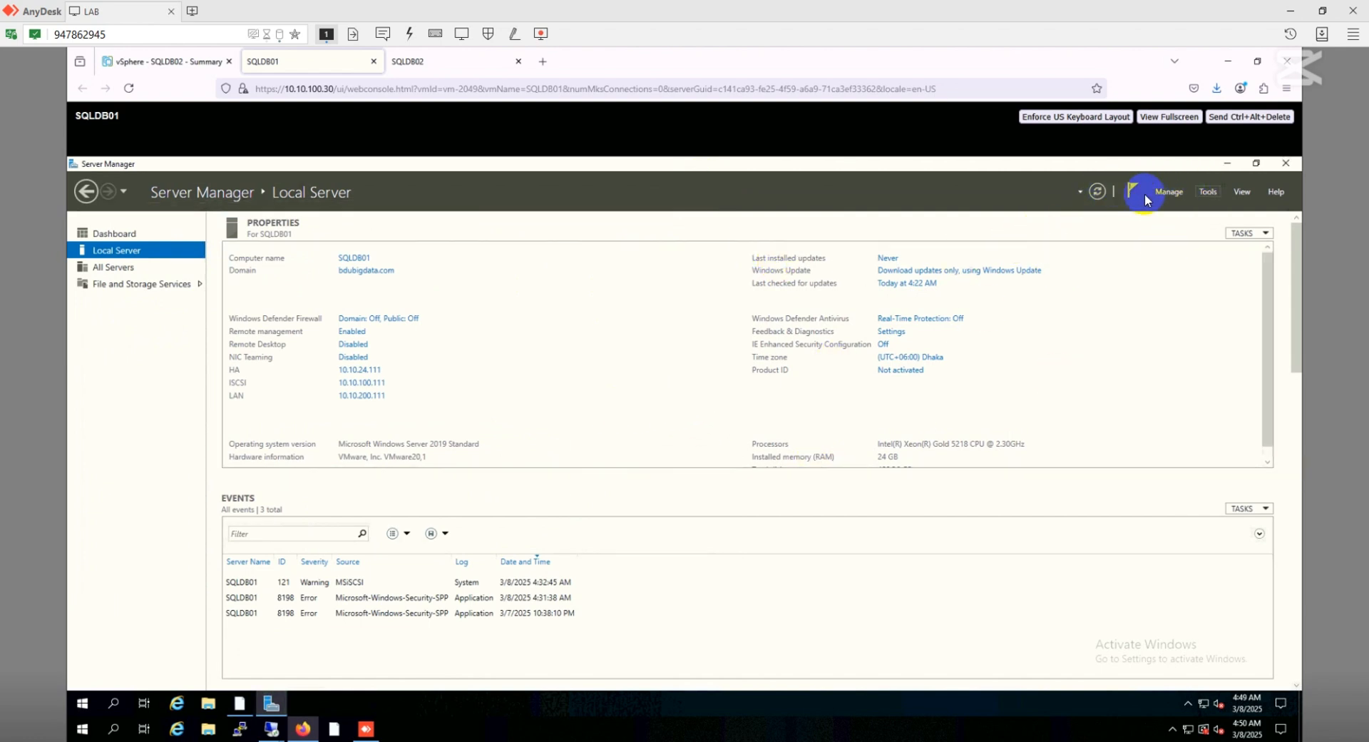
Start the Add Roles and Features Wizard on SQLDB01 and proceed with role-based installation on this server to the feature selection, adding no roles.
click(133, 238)
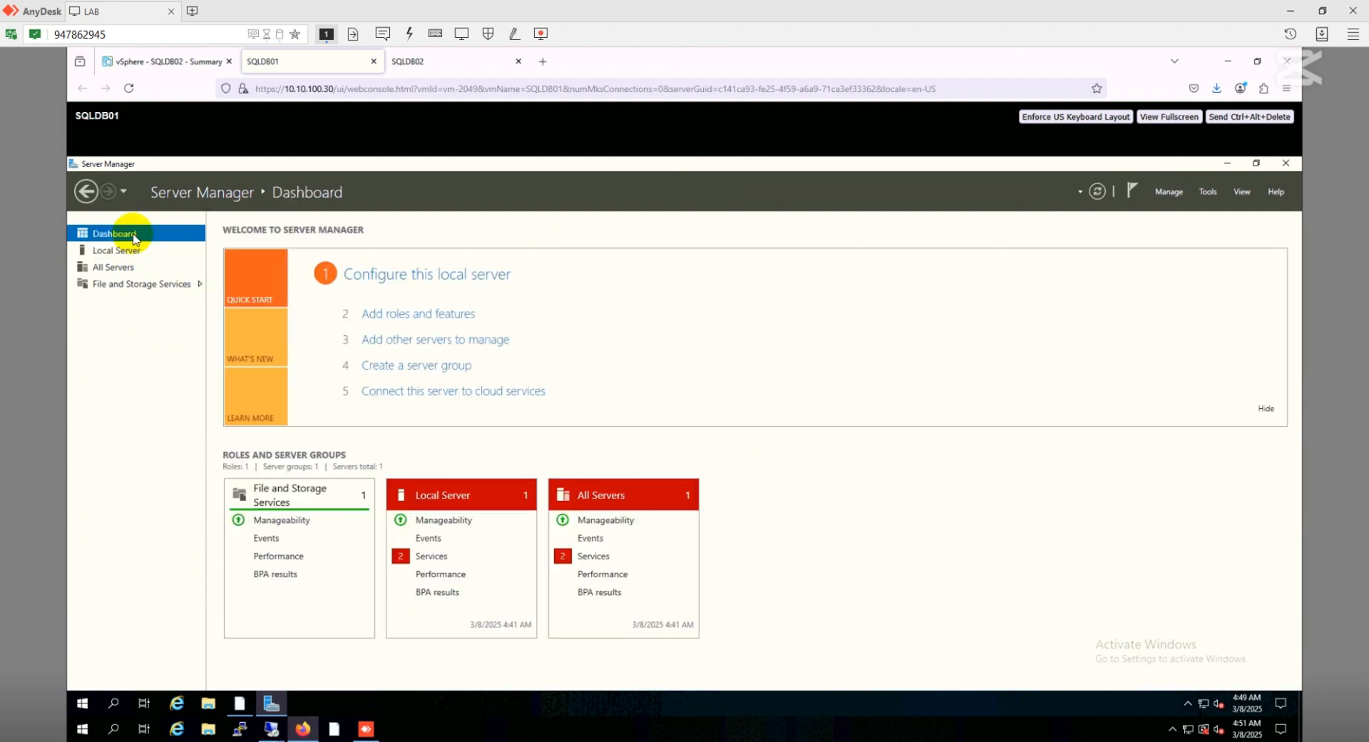
click(453, 317)
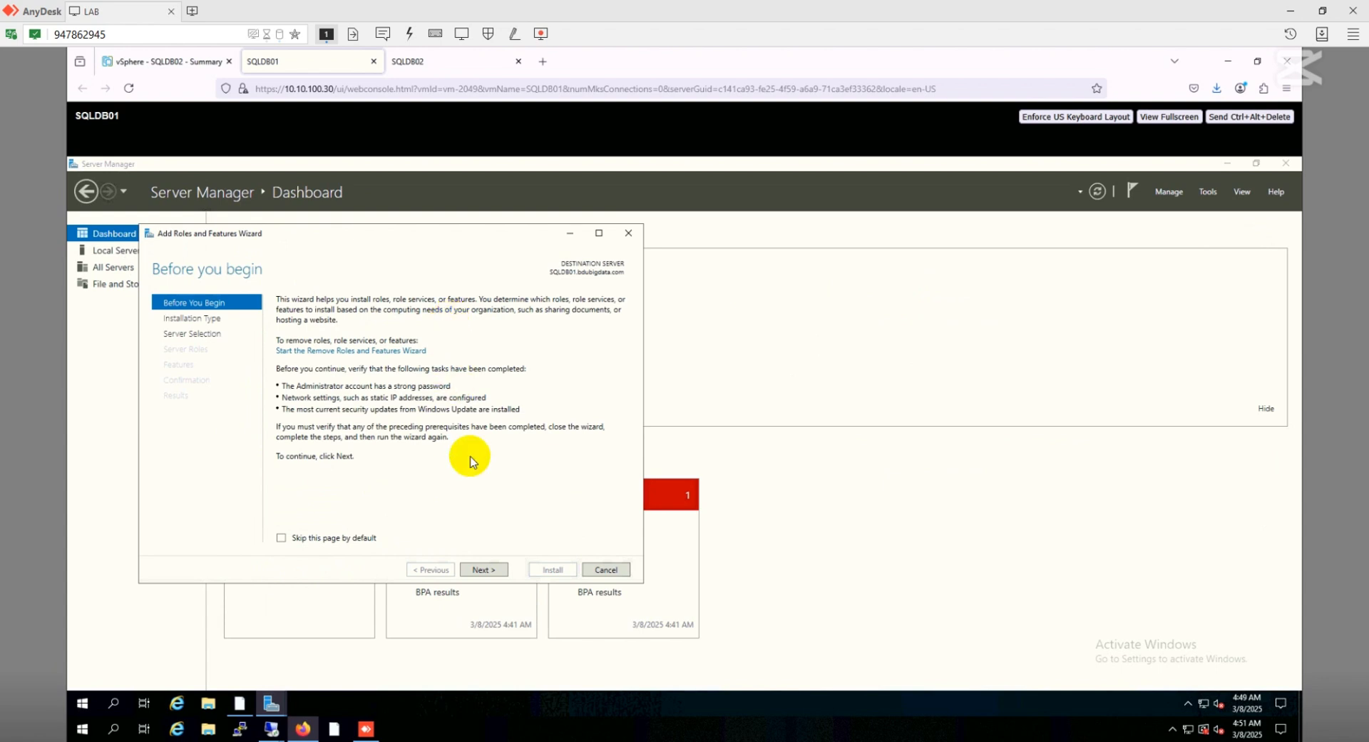
click(483, 570)
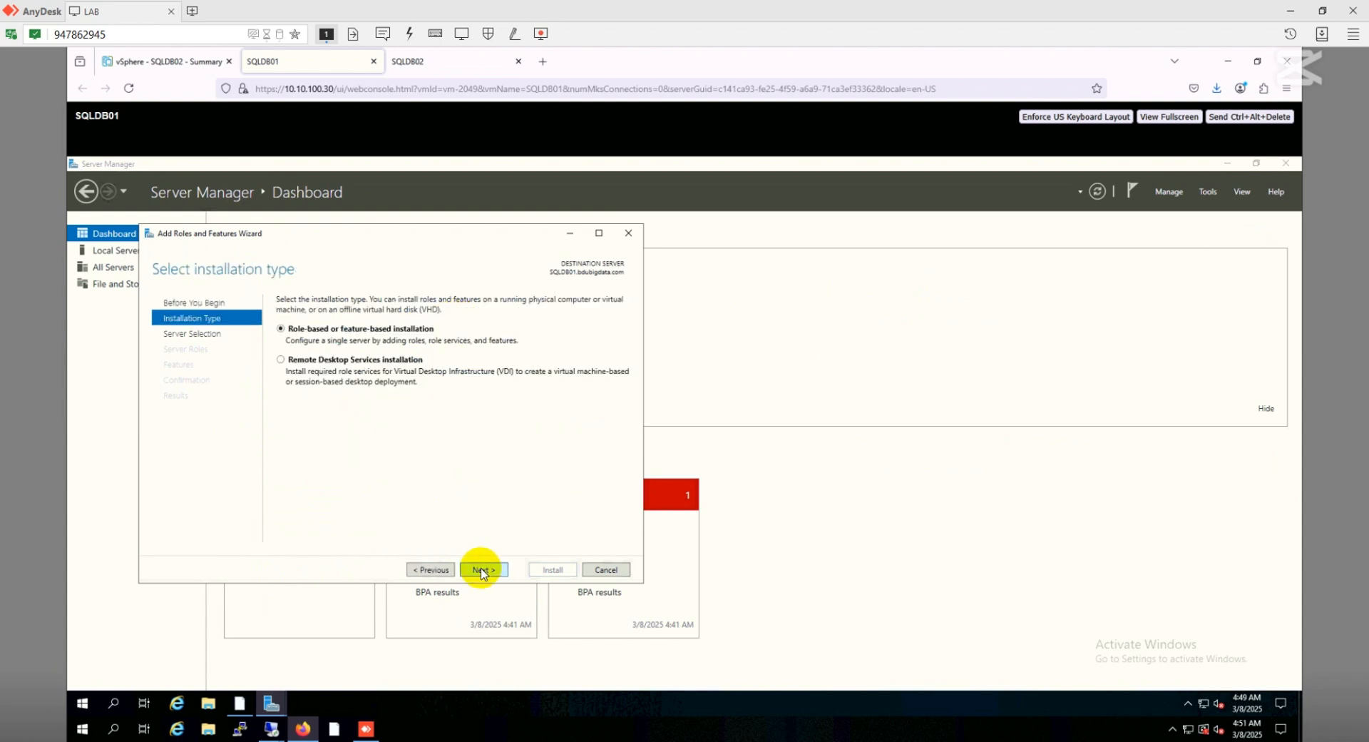
click(483, 569)
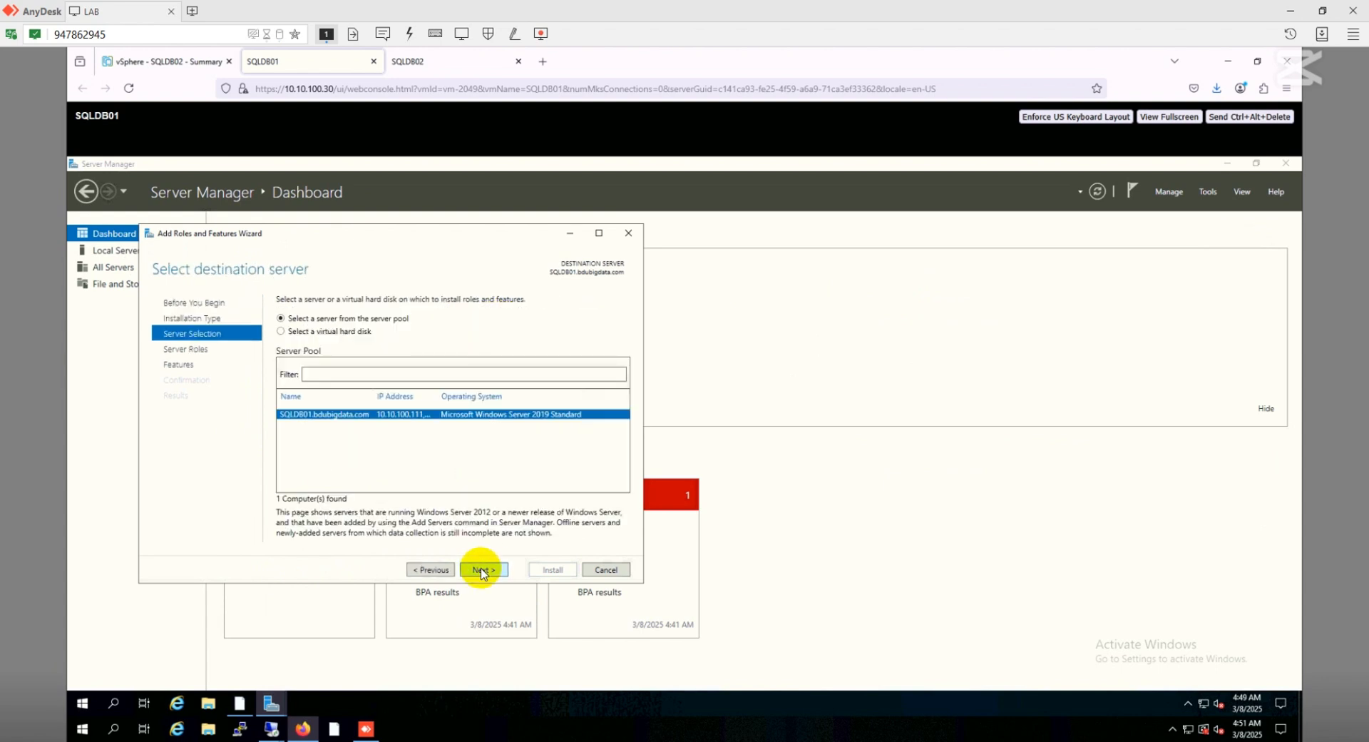
click(483, 570)
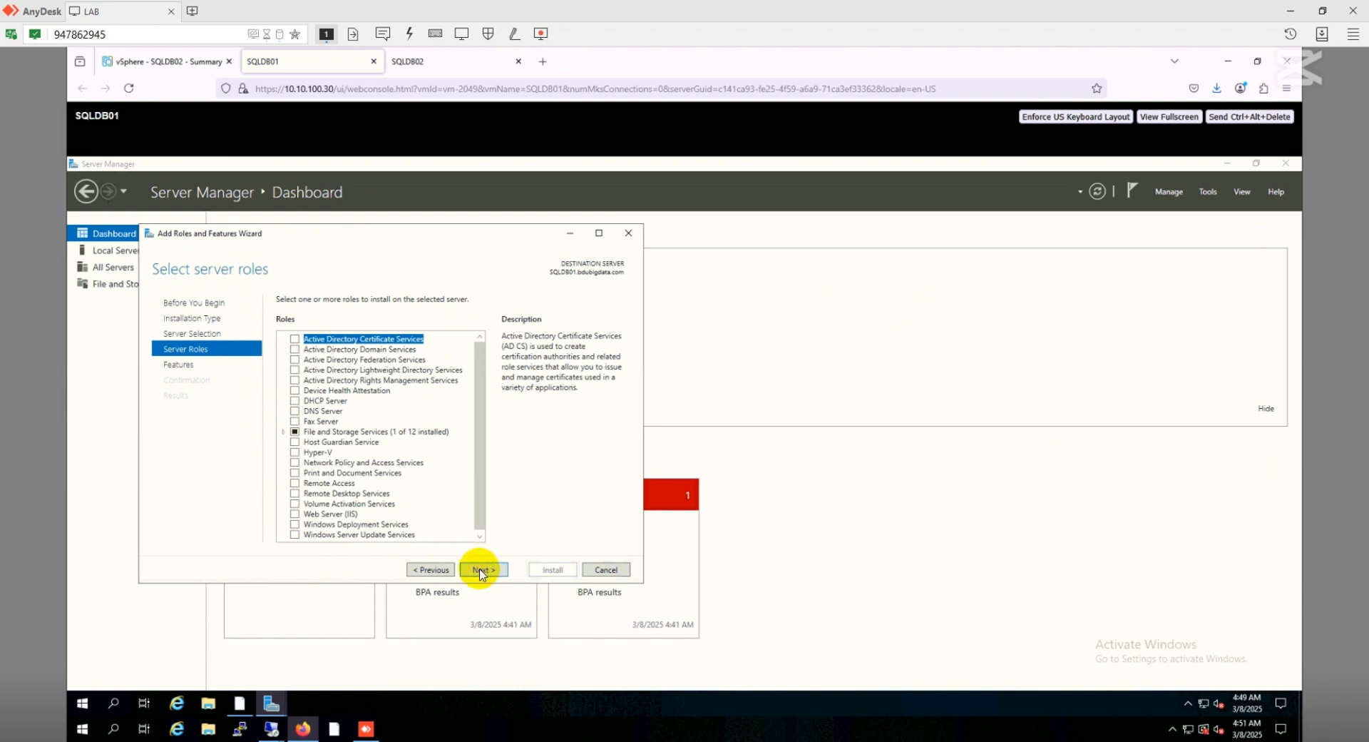
click(482, 570)
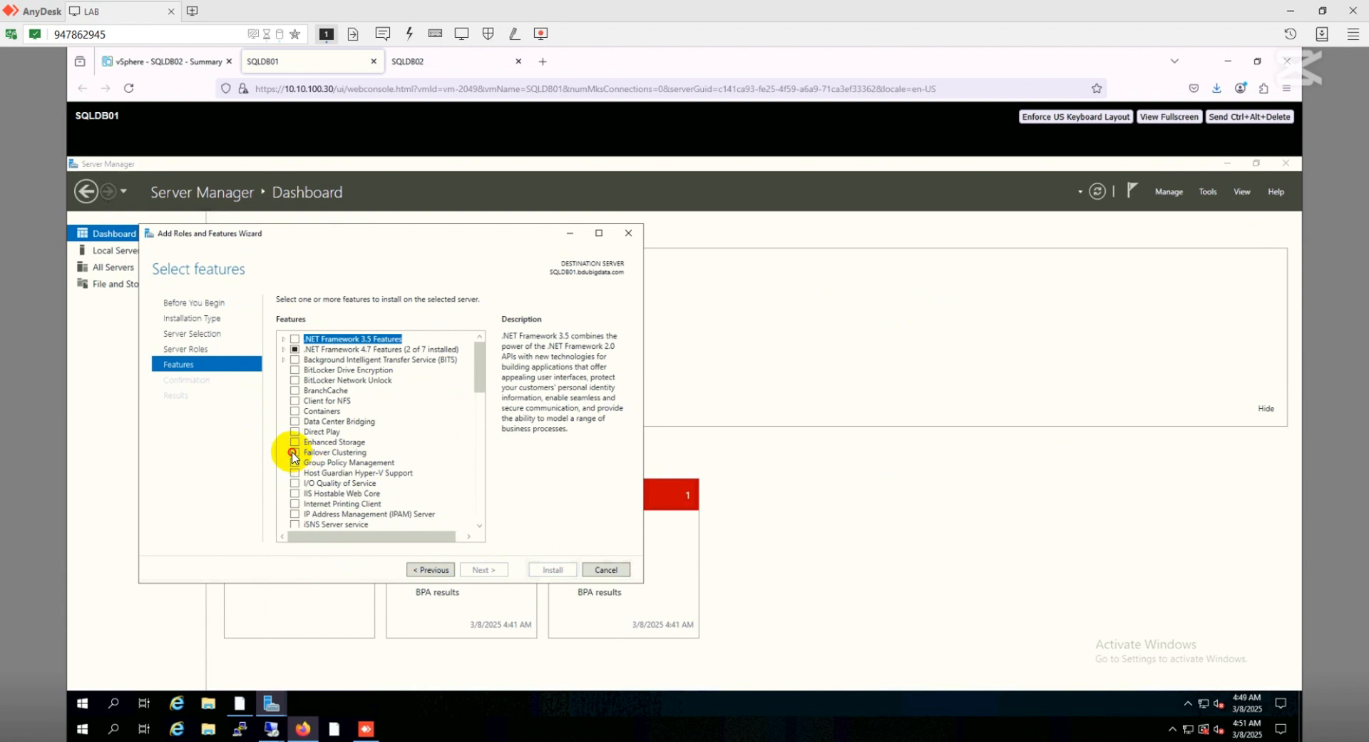
Select Failover Clustering with its management tools and install it on SQLDB01.
click(293, 452)
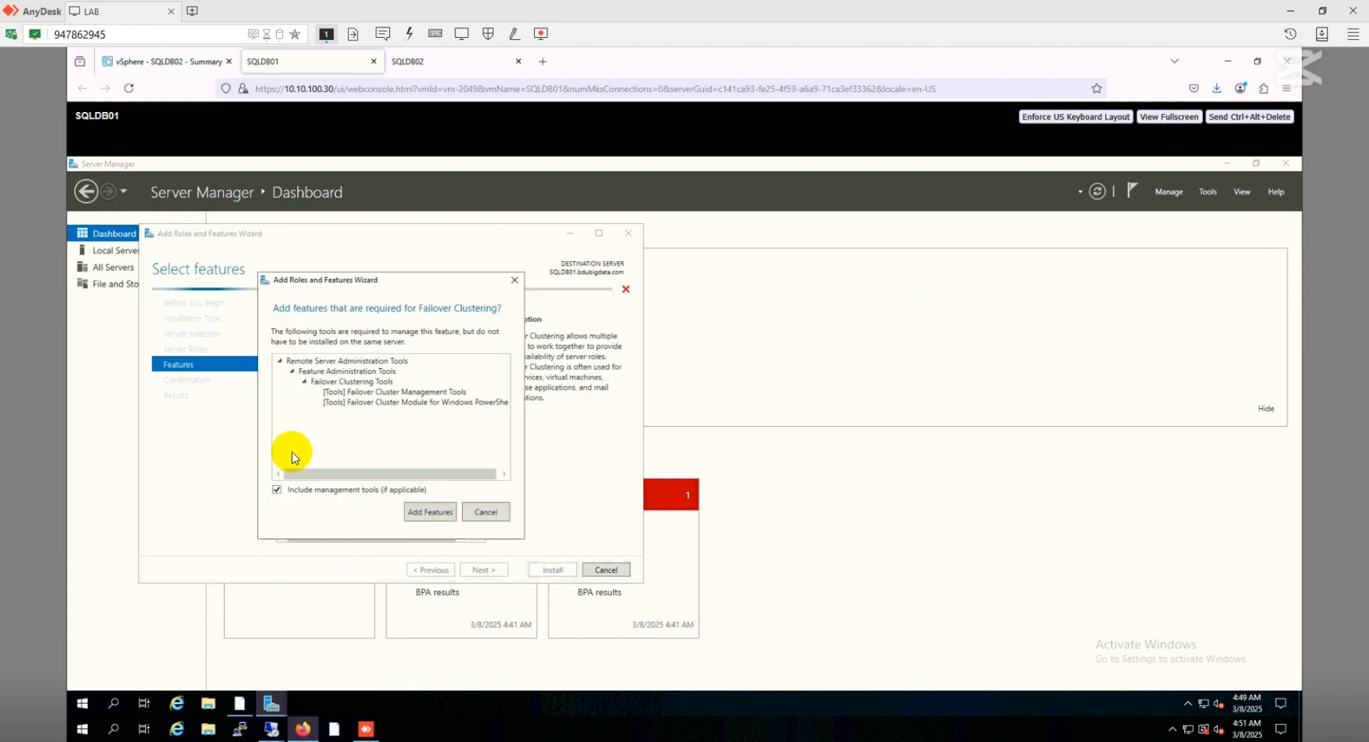
click(425, 512)
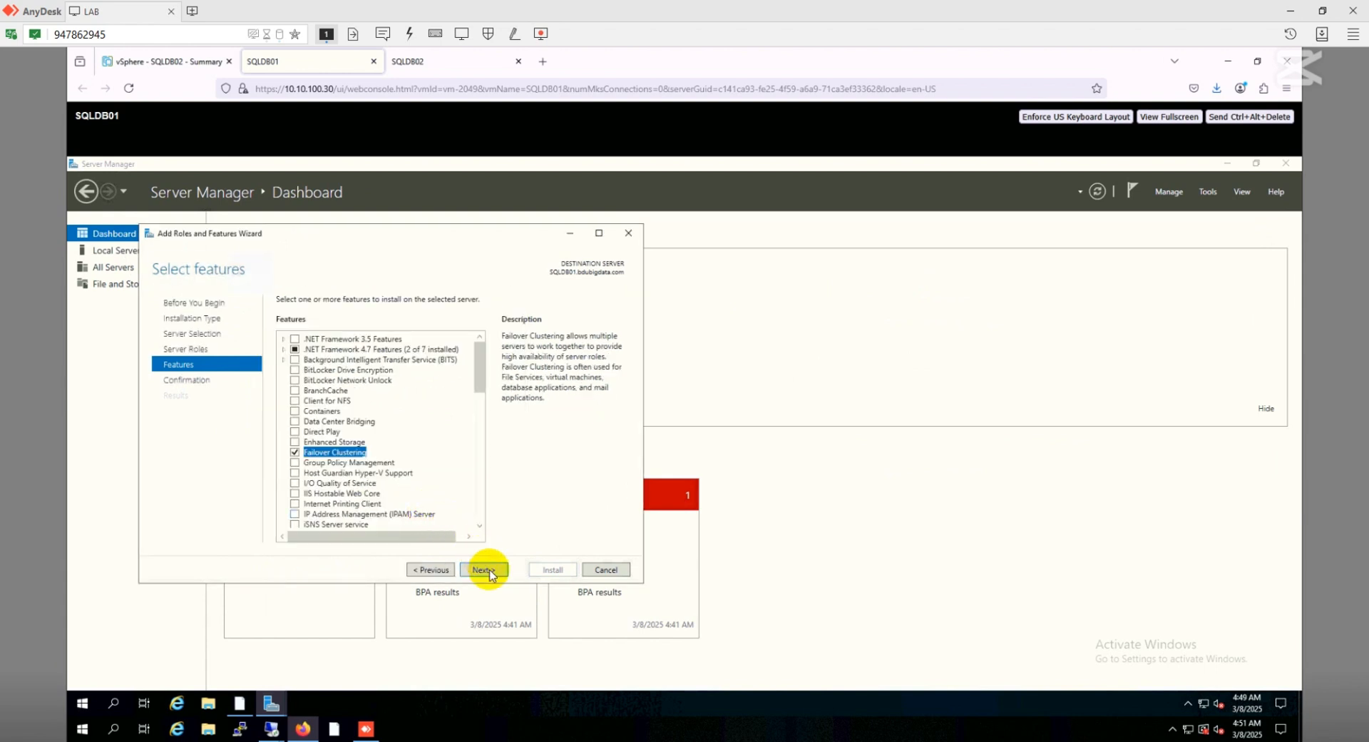
click(485, 570)
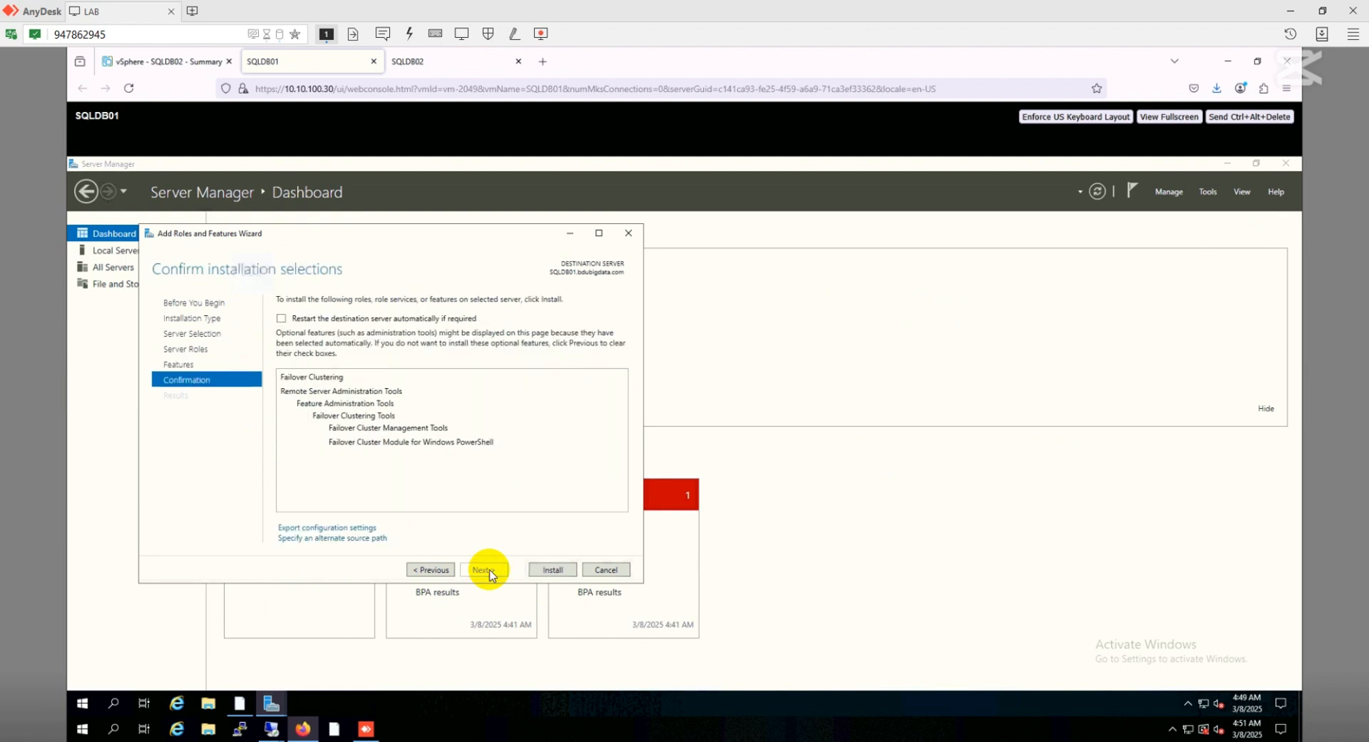
click(544, 570)
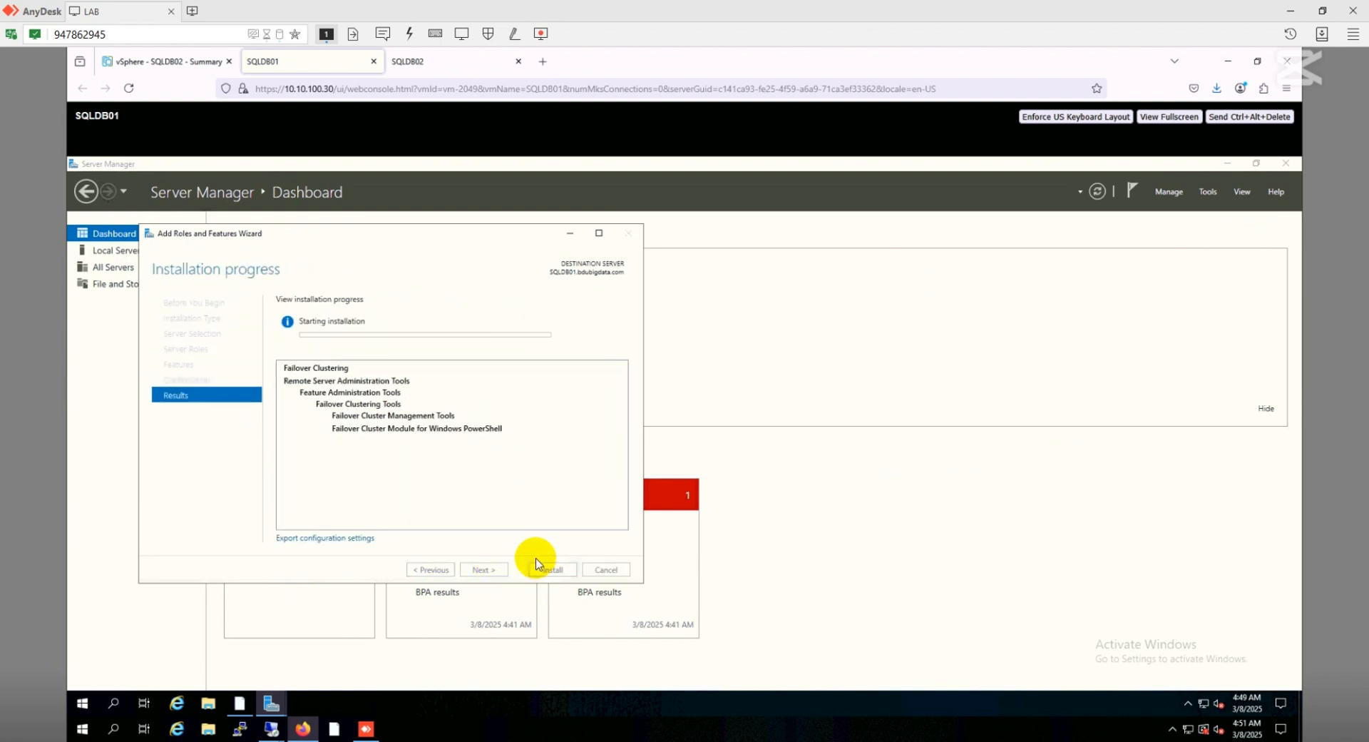
Switch to SQLDB02, start the Add Roles and Features Wizard and proceed with role-based installation to the feature selection, adding no roles.
click(429, 67)
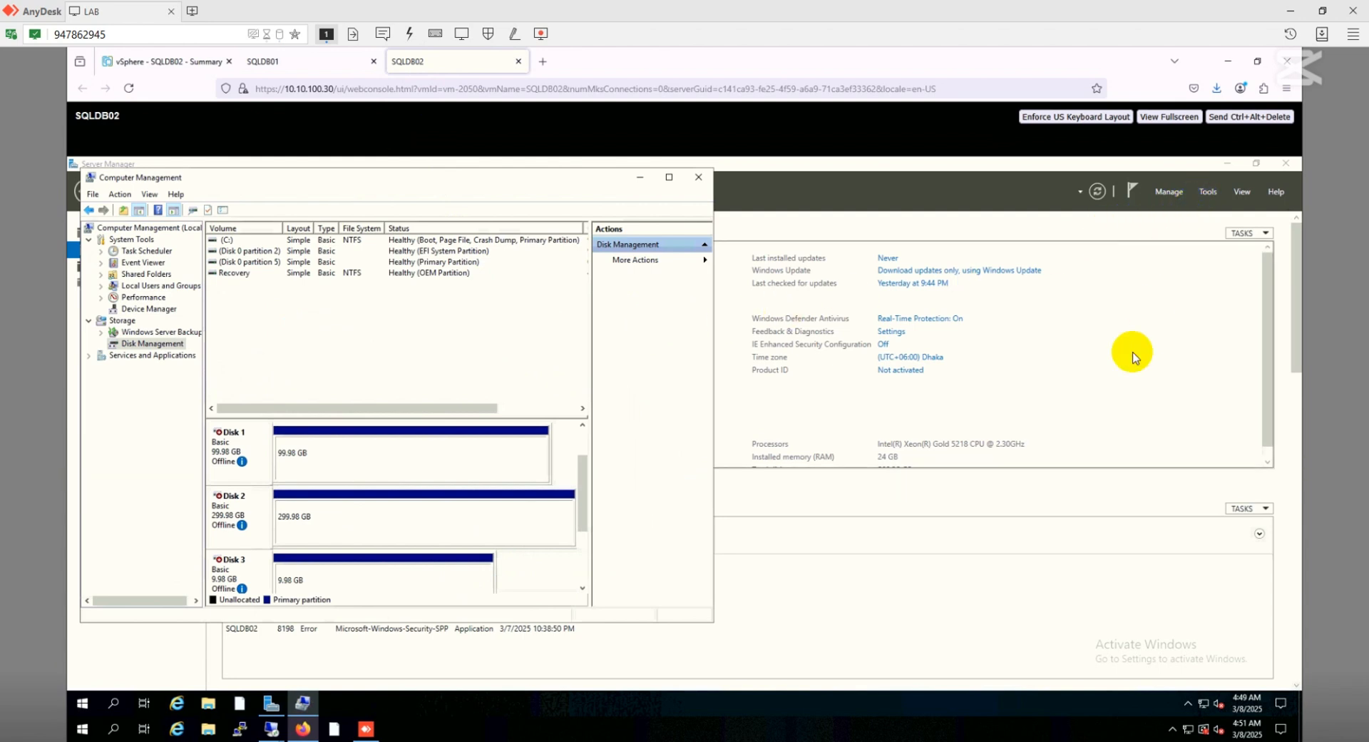
click(1134, 351)
click(115, 236)
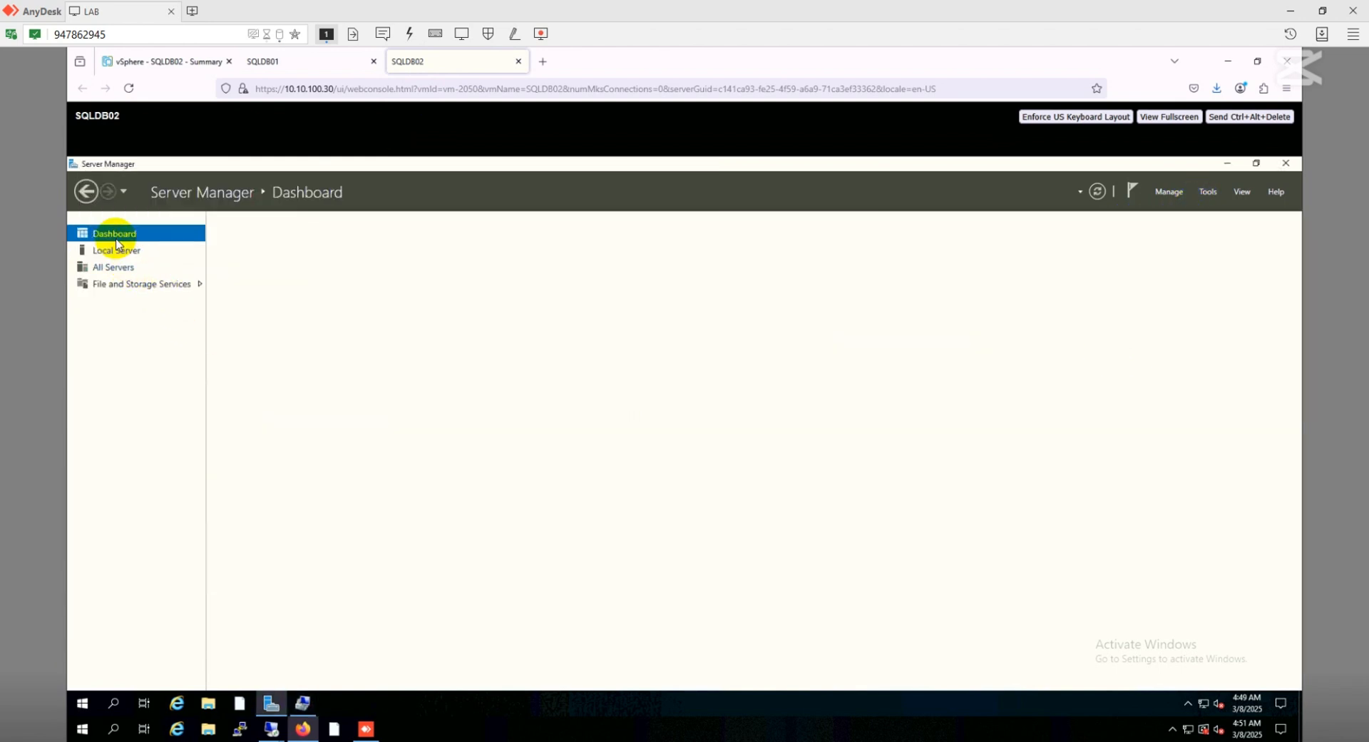
click(398, 315)
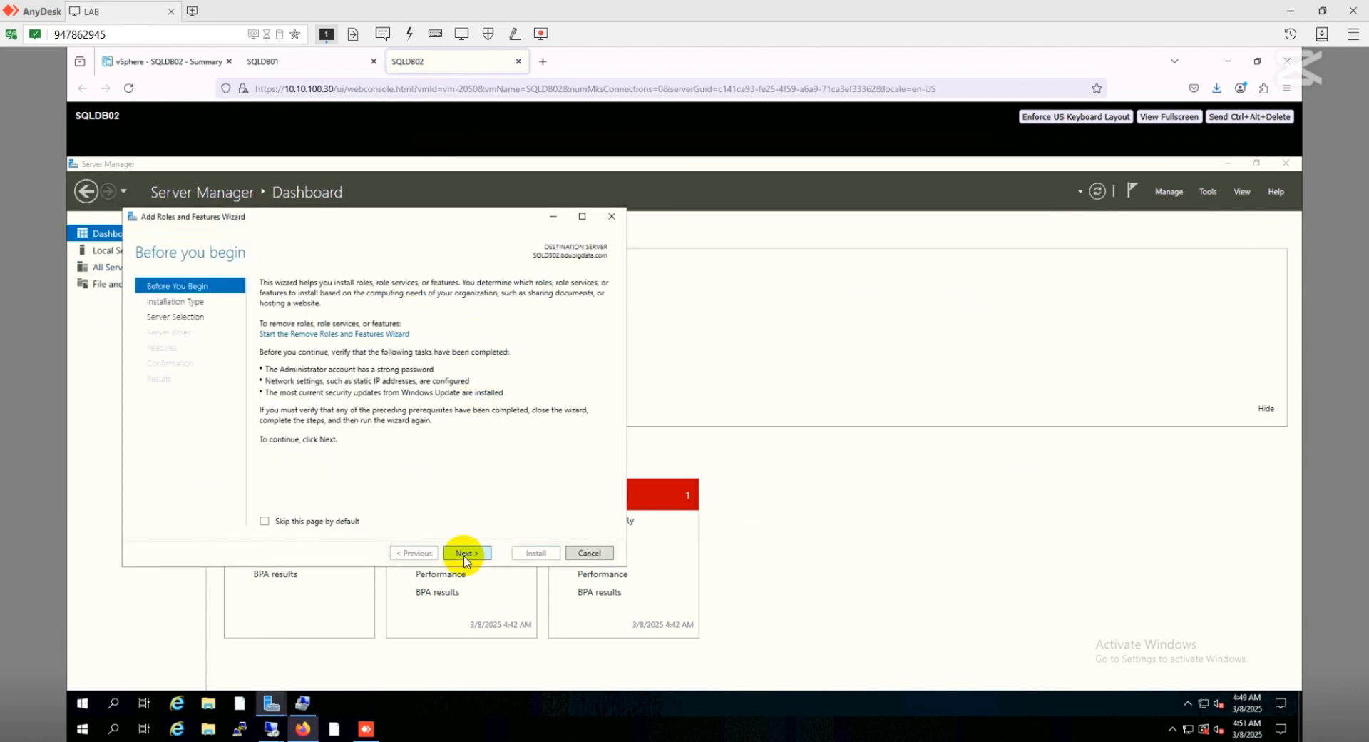
click(464, 555)
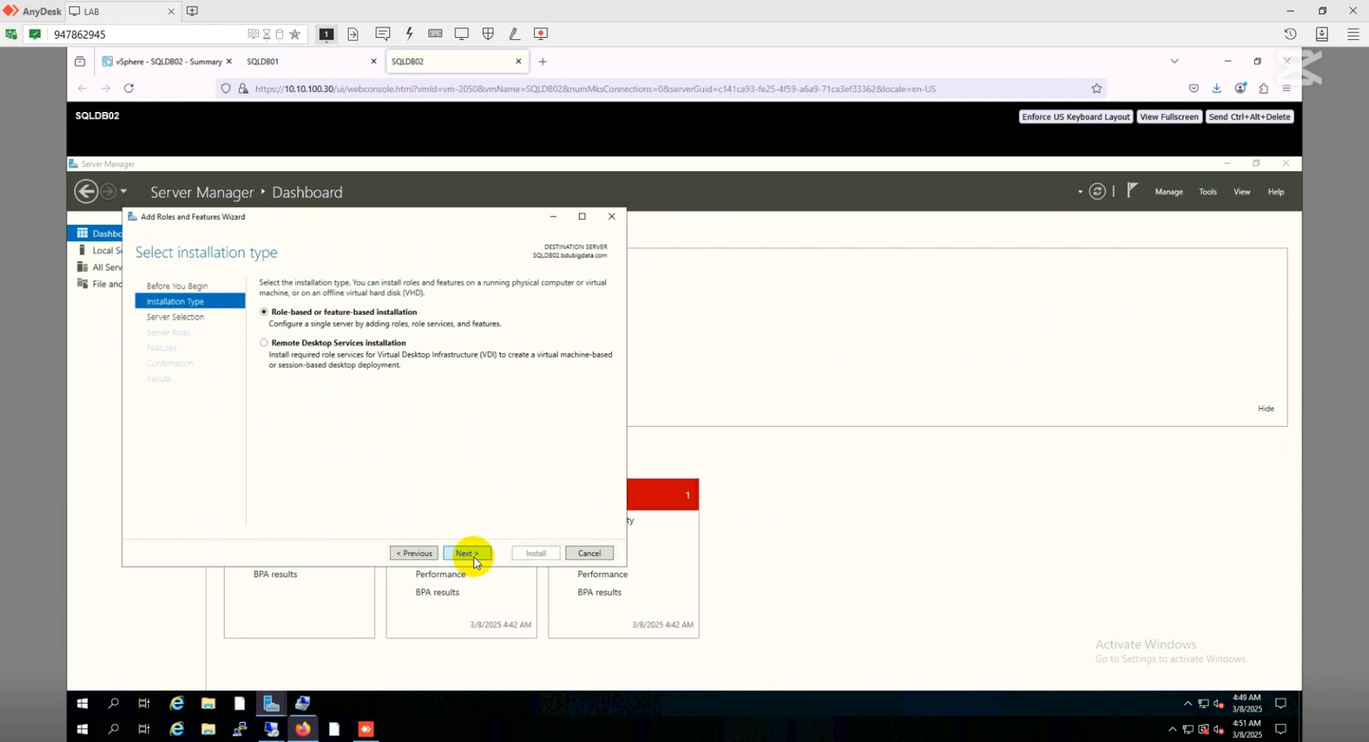
click(467, 553)
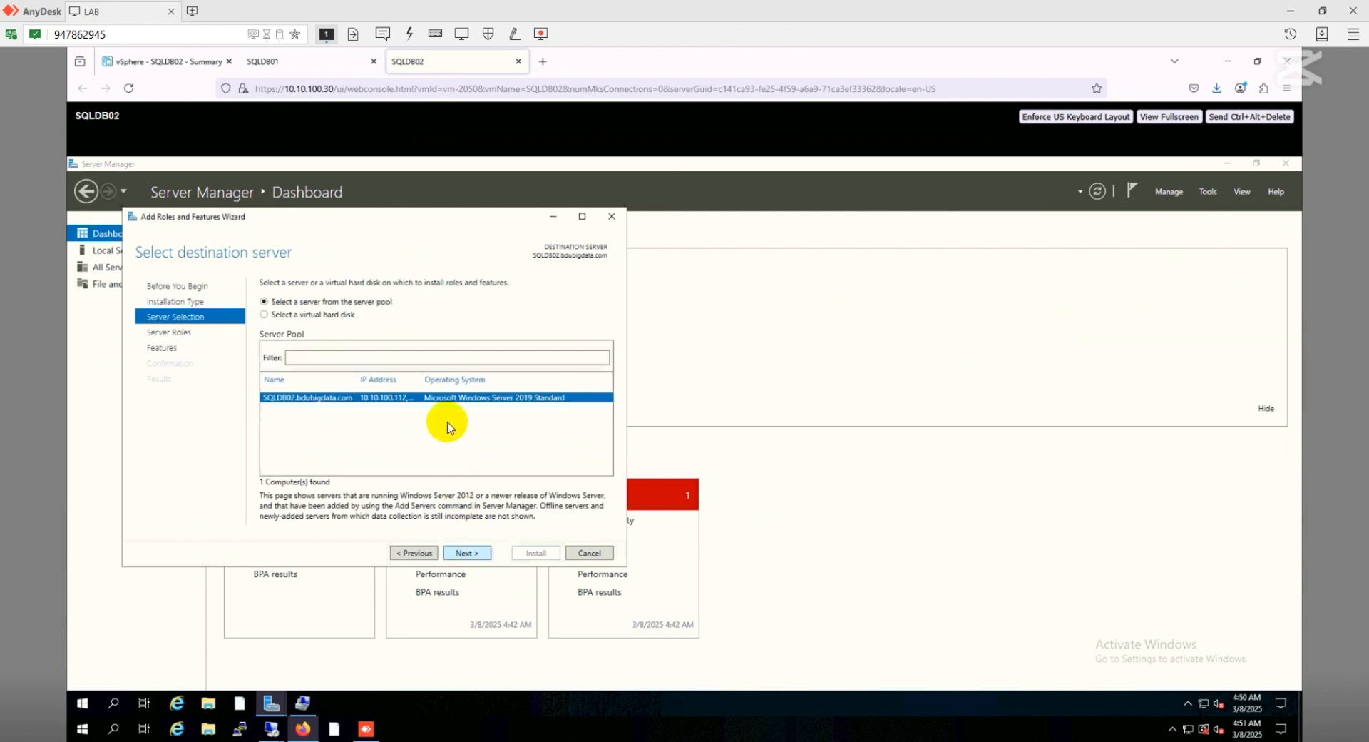
click(473, 555)
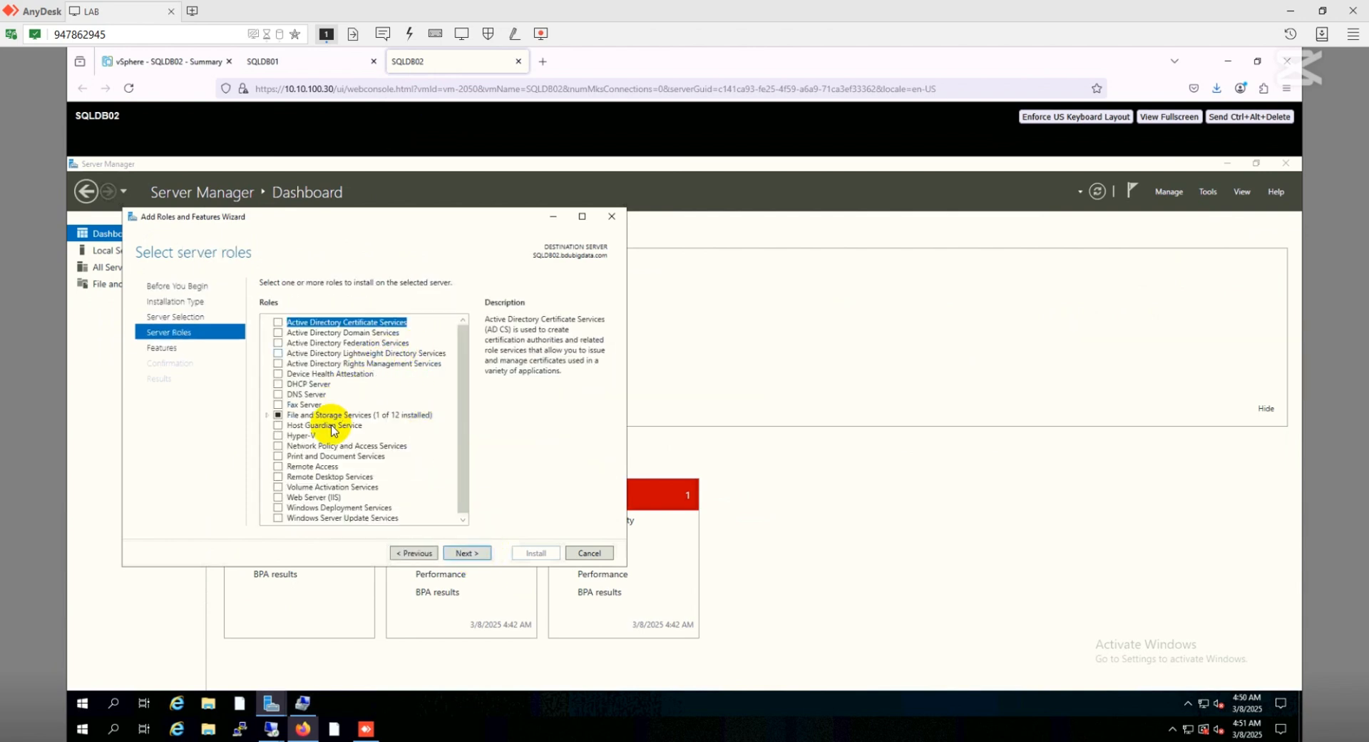
click(476, 554)
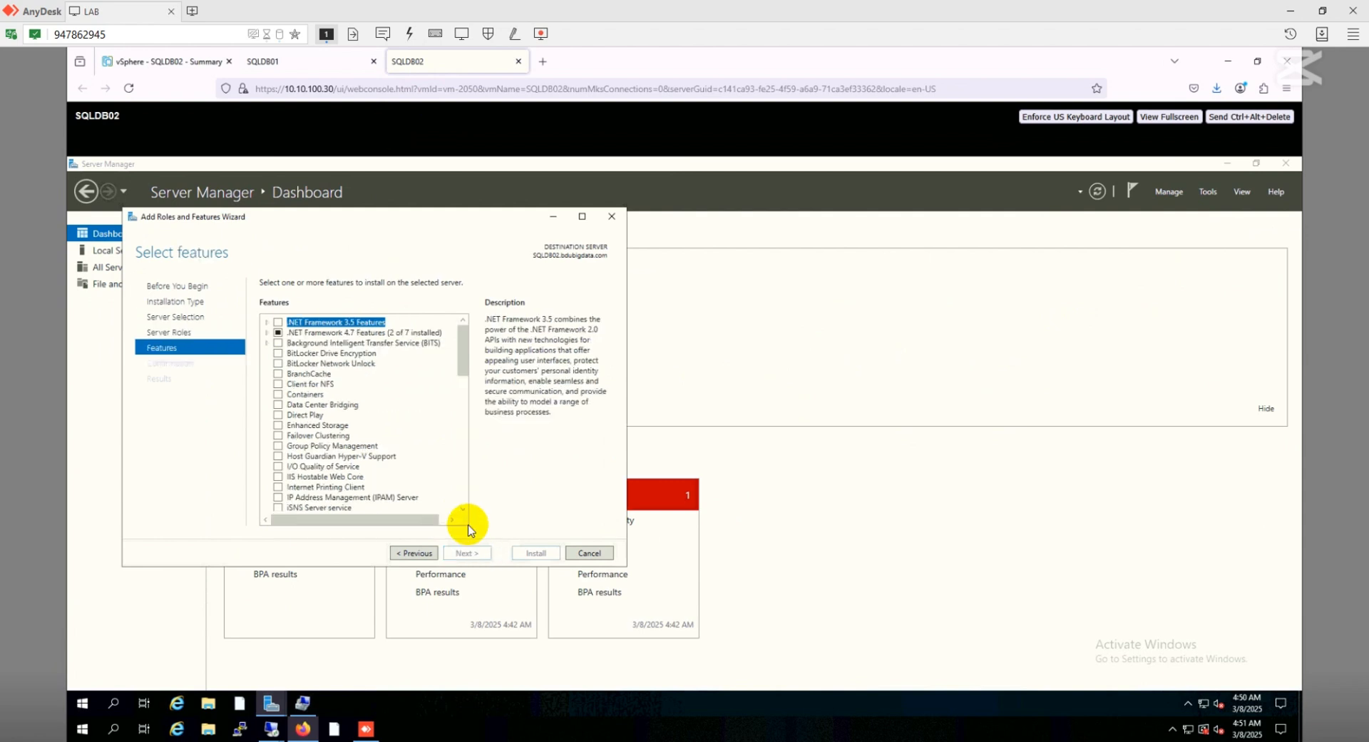
Select Failover Clustering with its management tools and install it on SQLDB02.
click(278, 436)
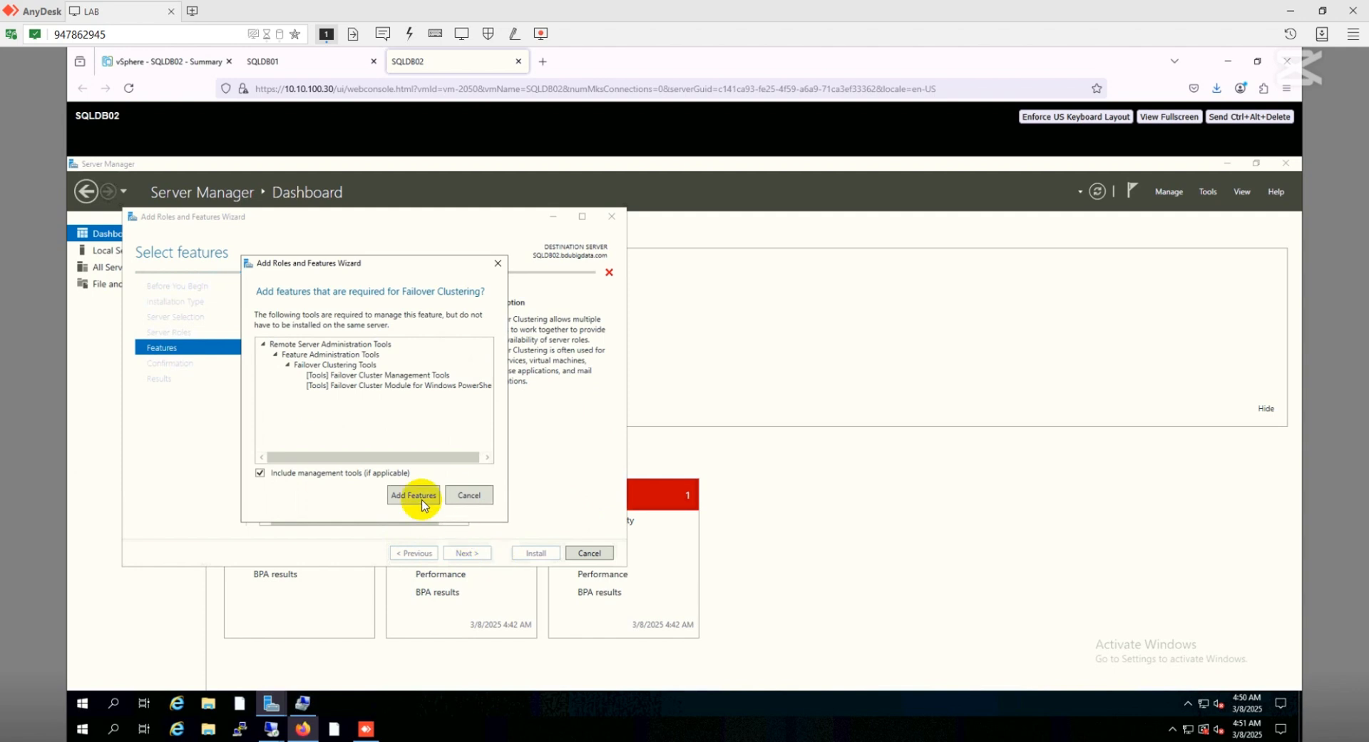
click(415, 495)
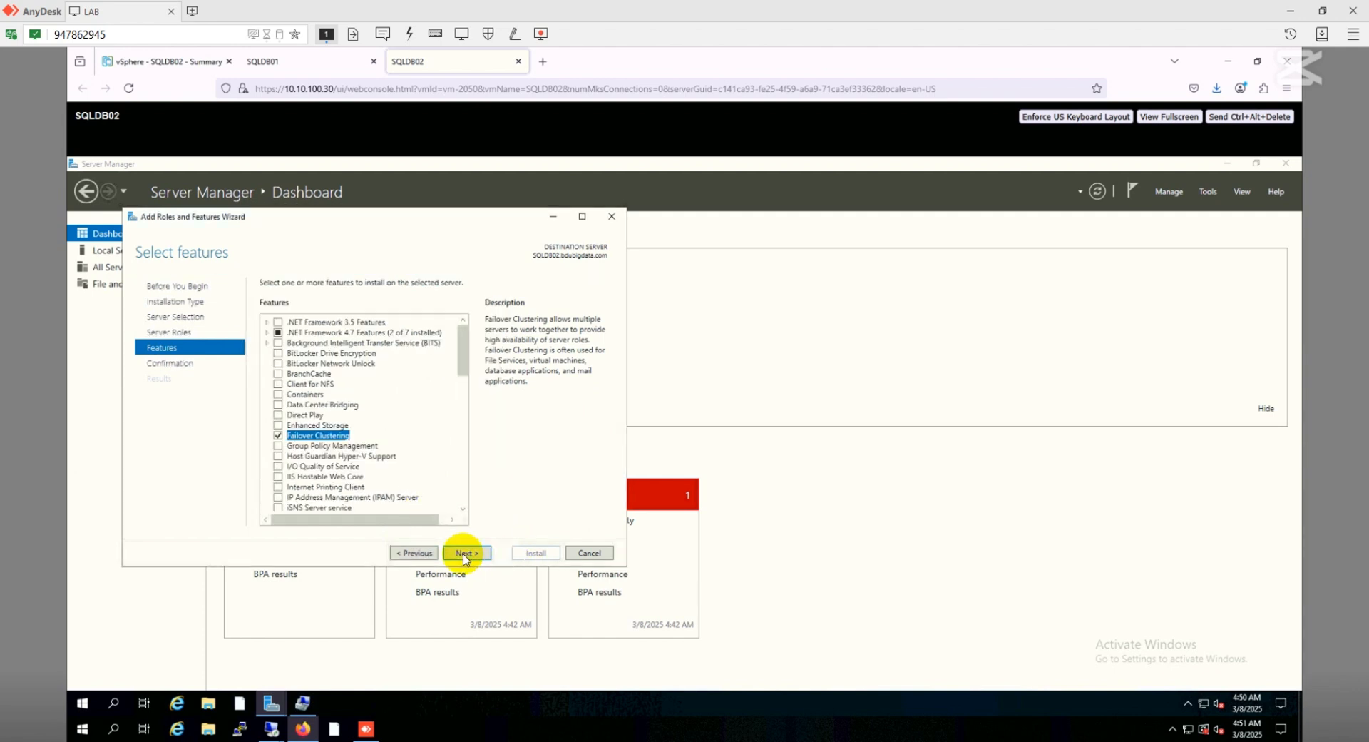
click(464, 554)
click(535, 556)
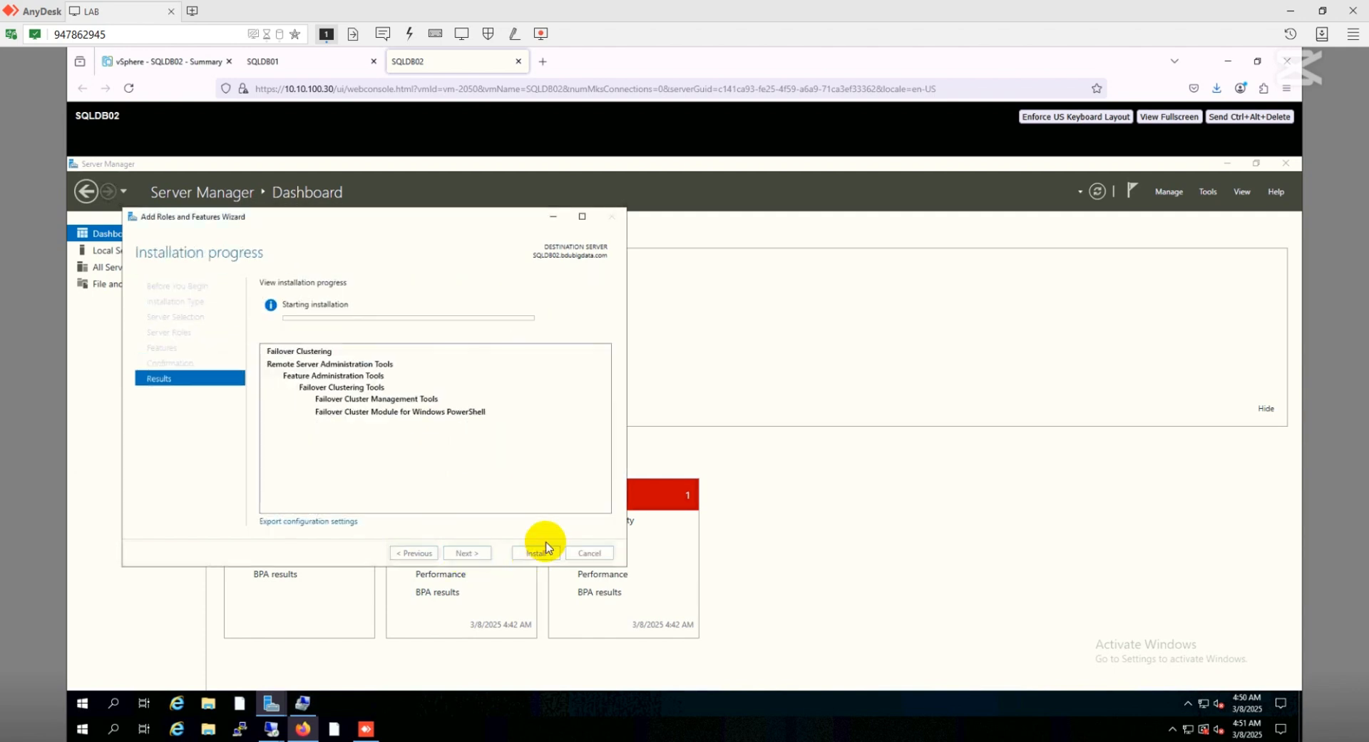
Return to SQLDB01, close the Unisphere browser window and close the Add Roles and Features Wizard.
click(307, 65)
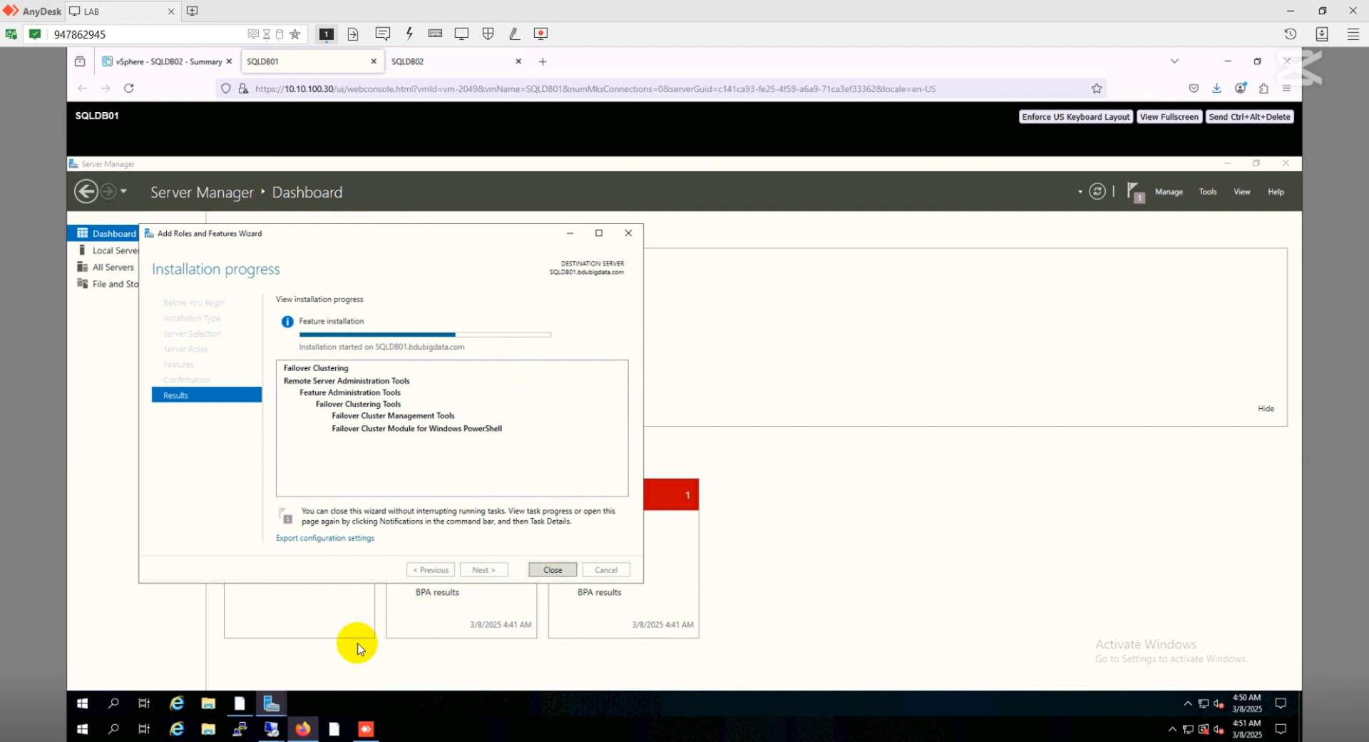
click(268, 695)
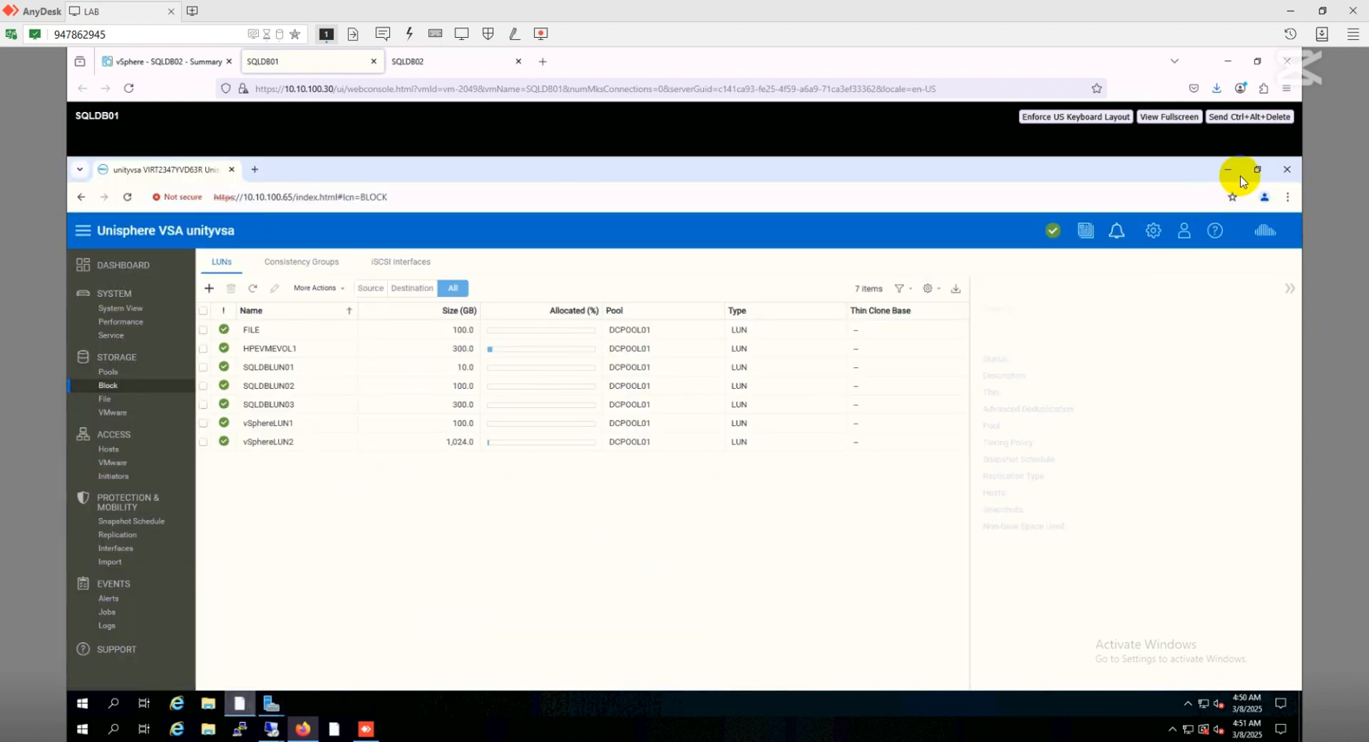
click(1287, 169)
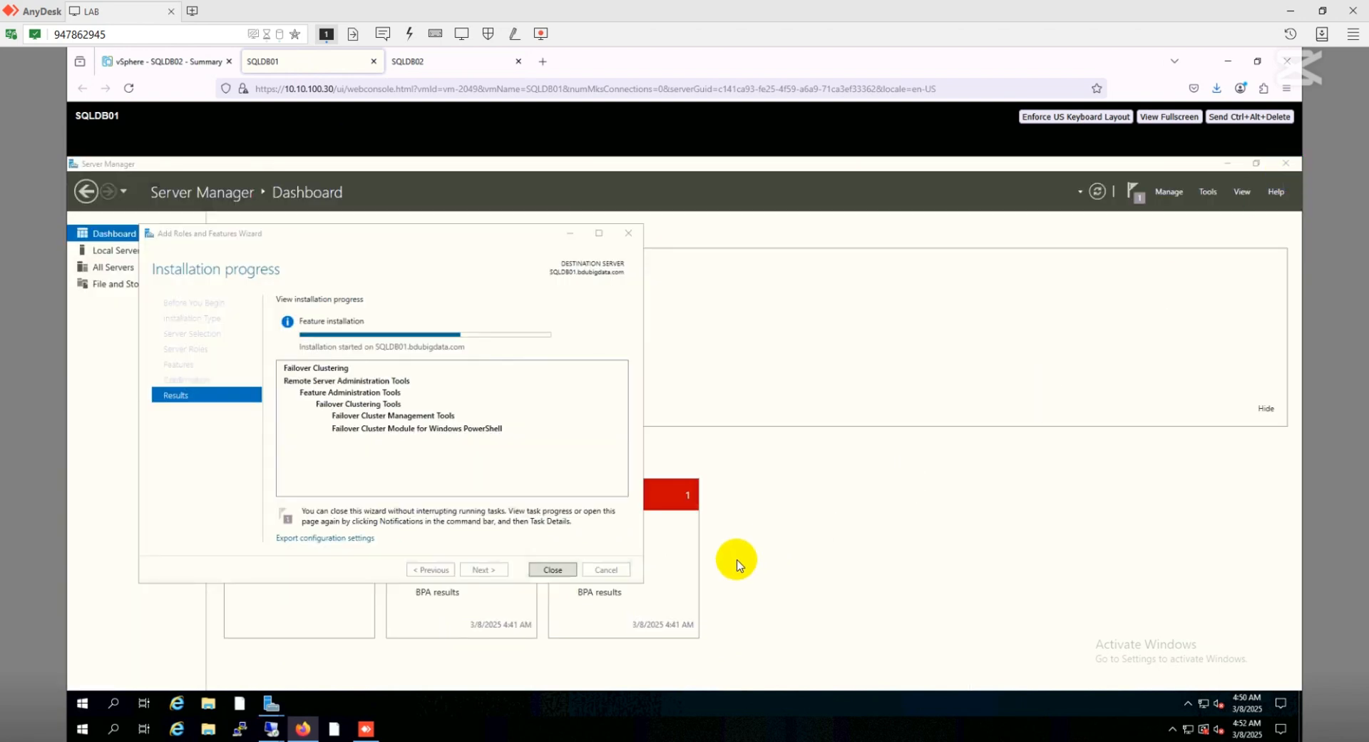
click(552, 570)
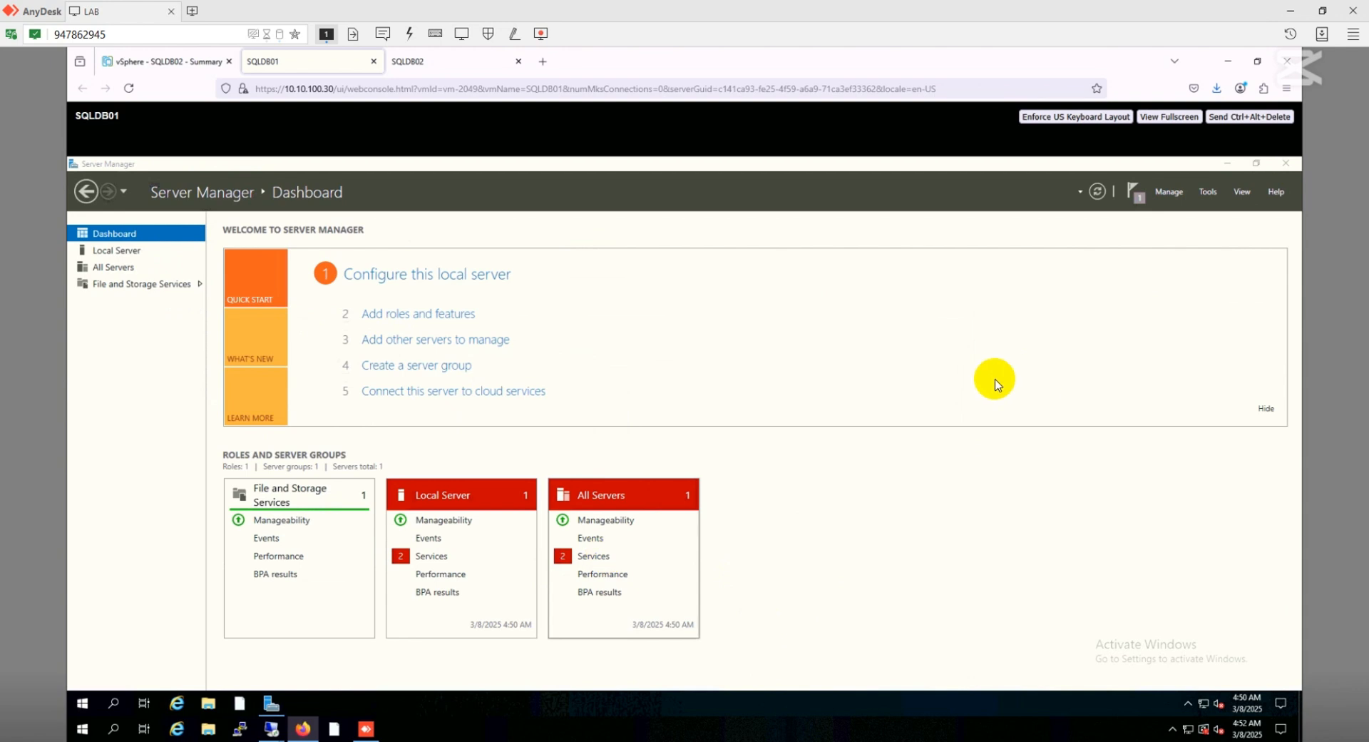
Restart SQLDB01 with the reason Other (Unplanned).
click(86, 708)
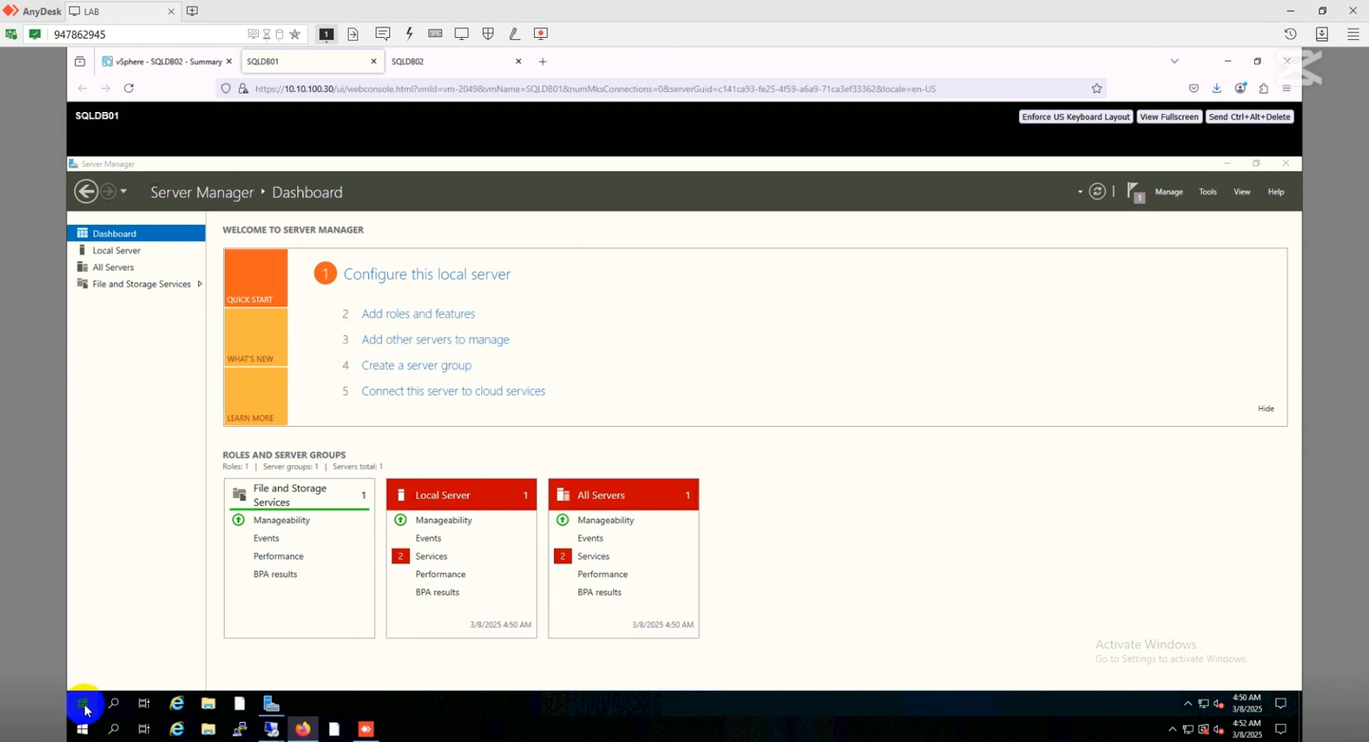
click(84, 674)
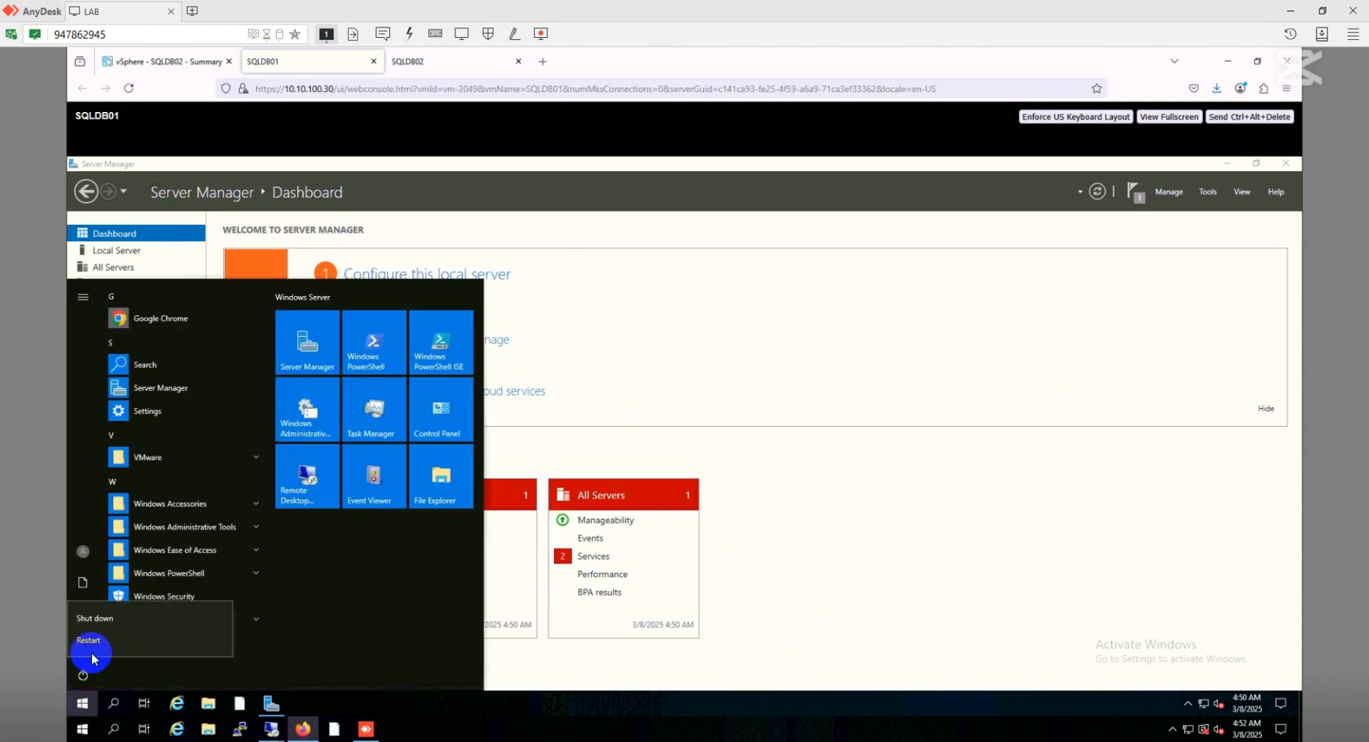
click(94, 640)
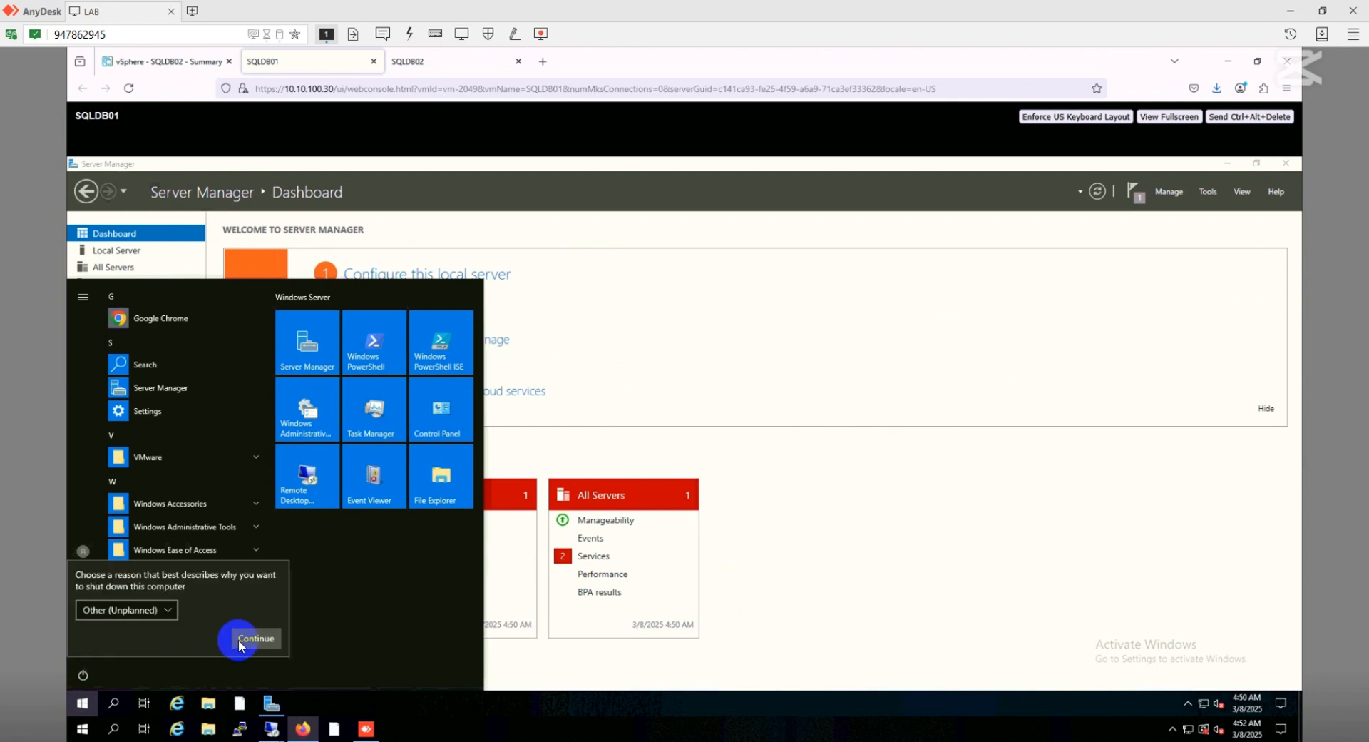
click(238, 639)
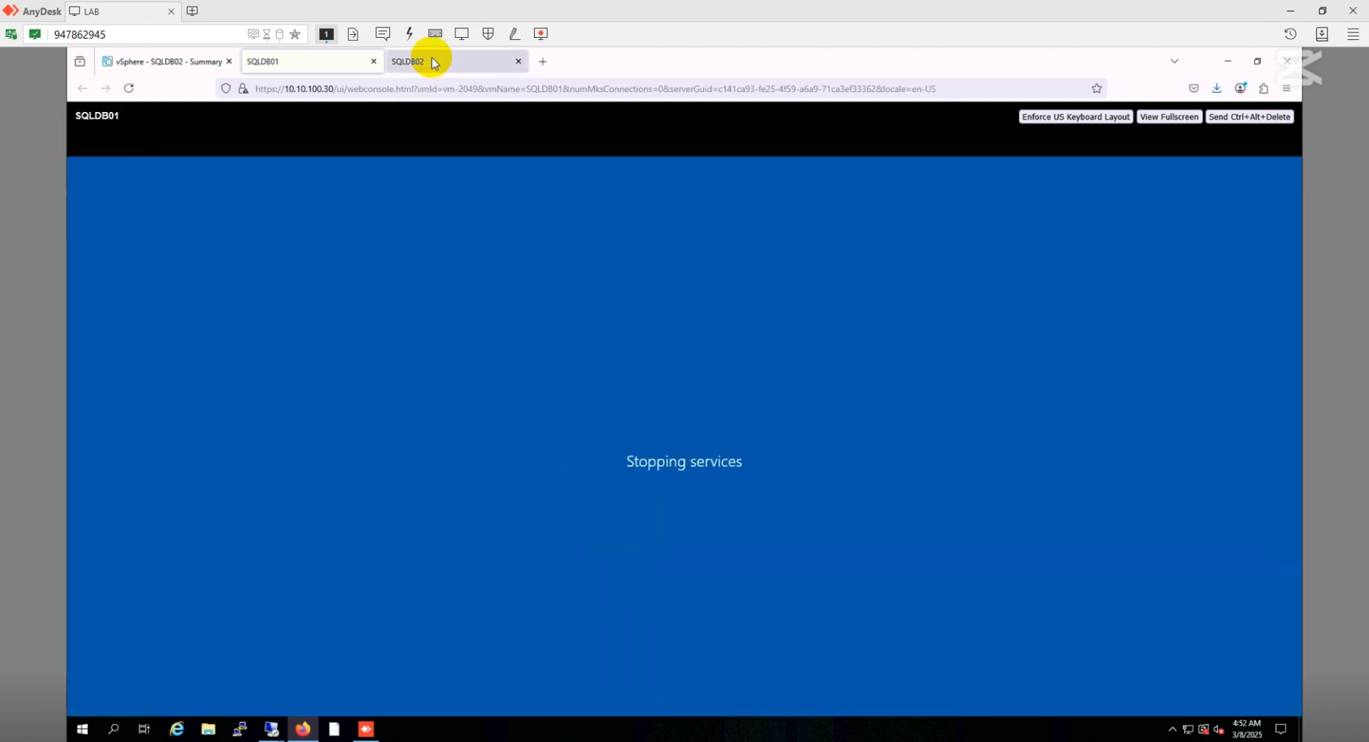
Sign in to SQLDB01 as the domain administrator with the account password.
click(432, 63)
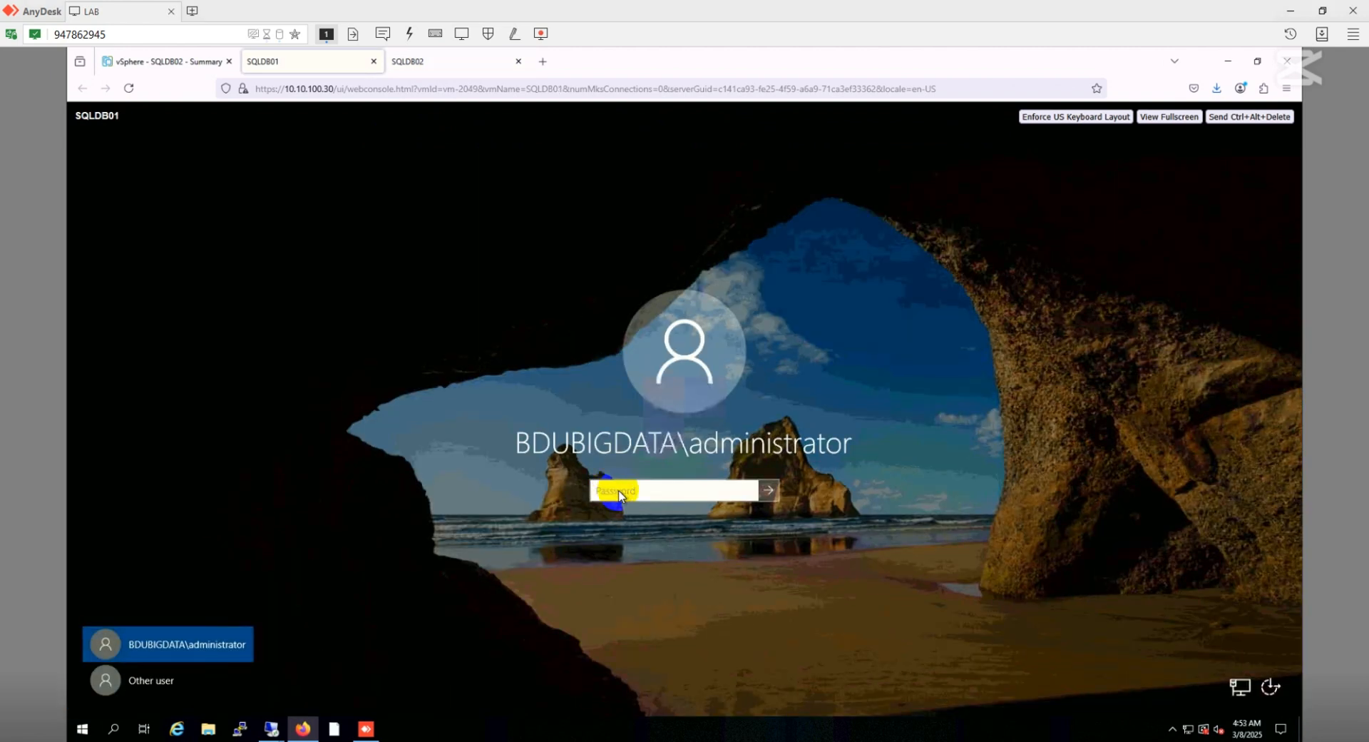
click(619, 493)
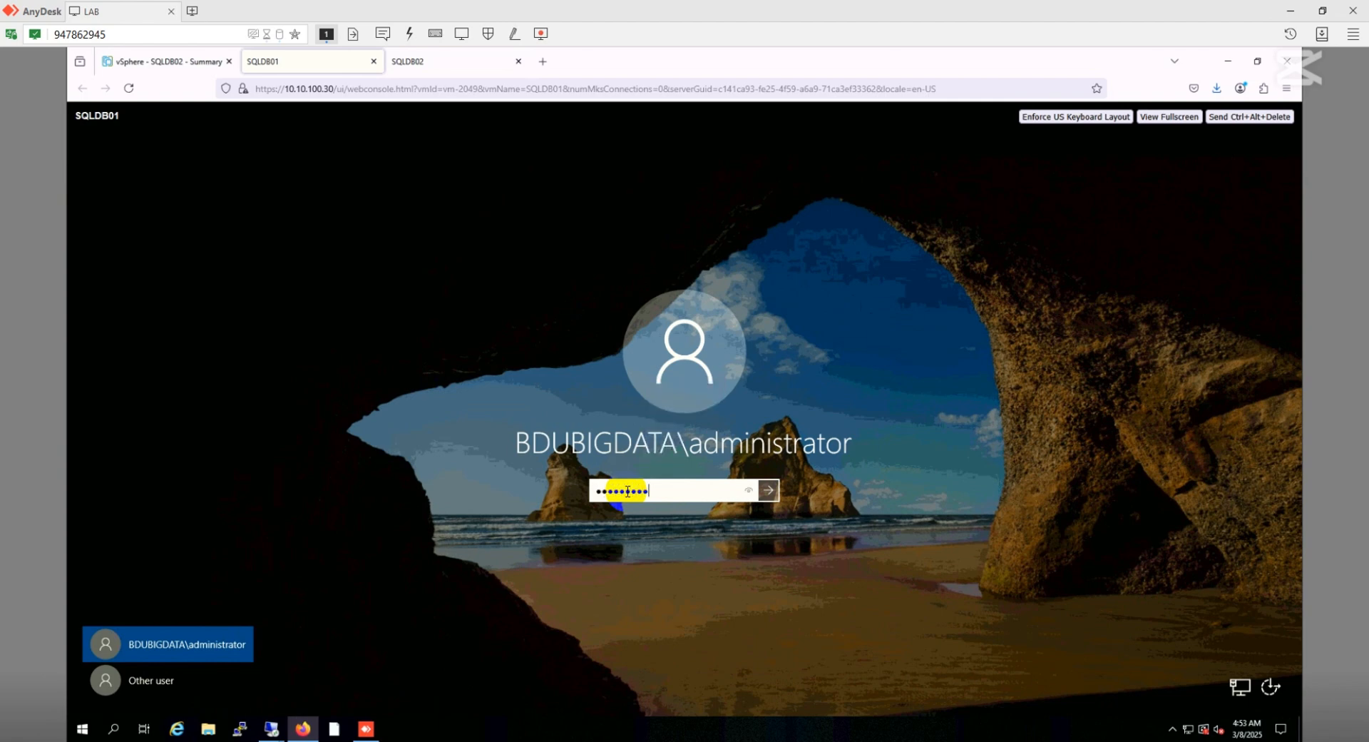
key(Return)
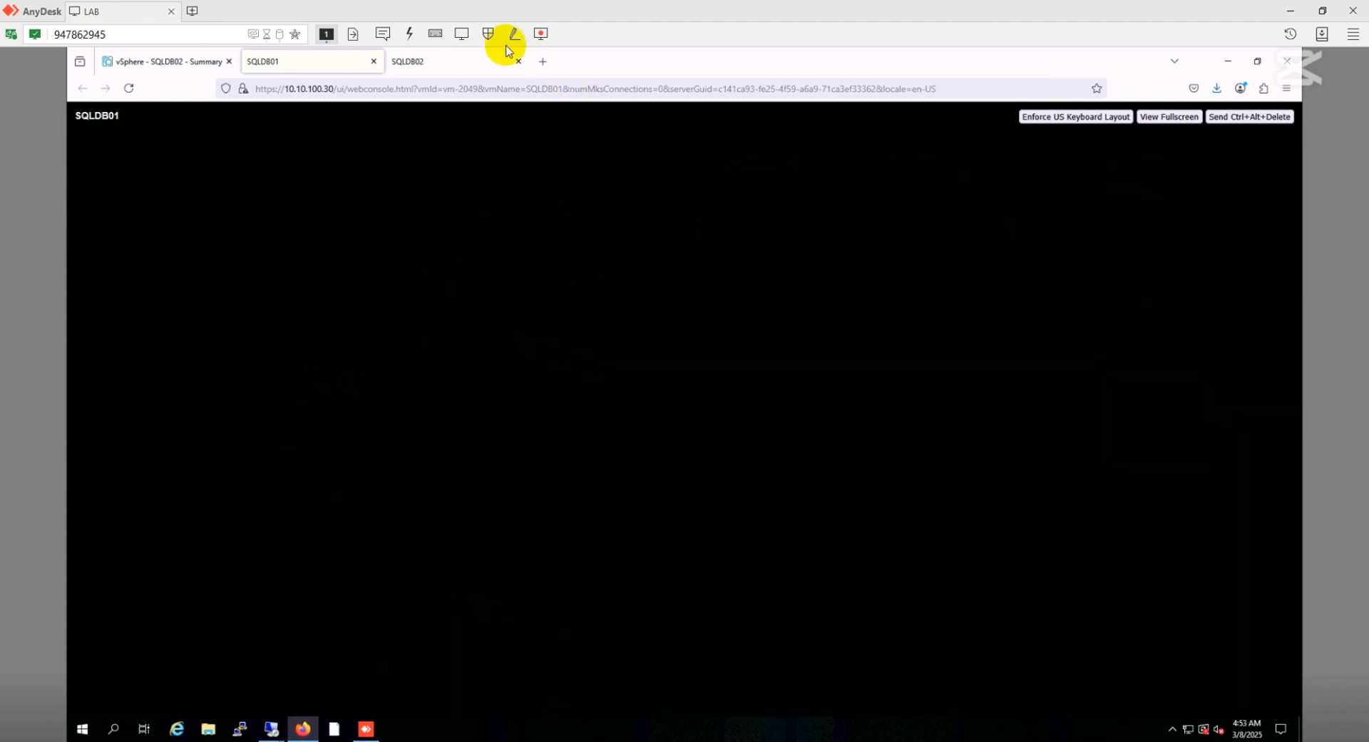
Sign in to SQLDB02 as the domain administrator with the account password.
click(450, 62)
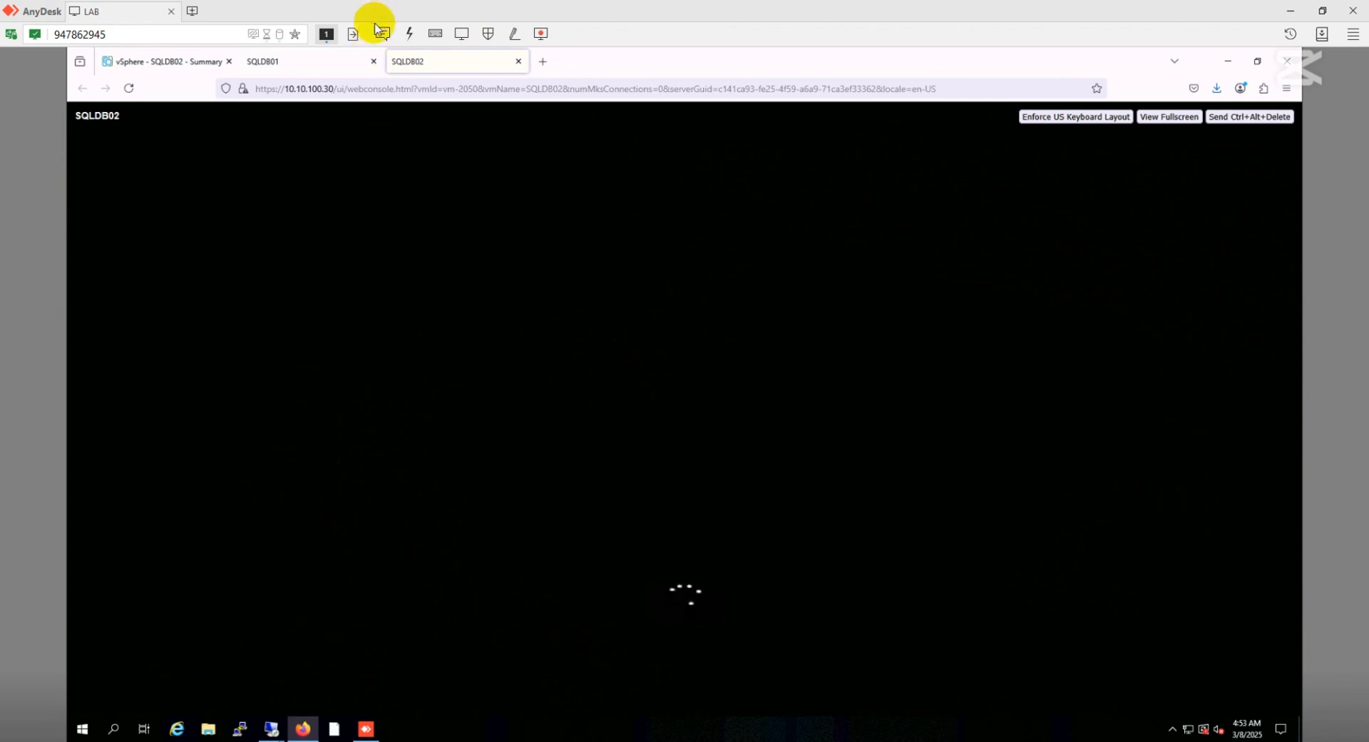
click(333, 63)
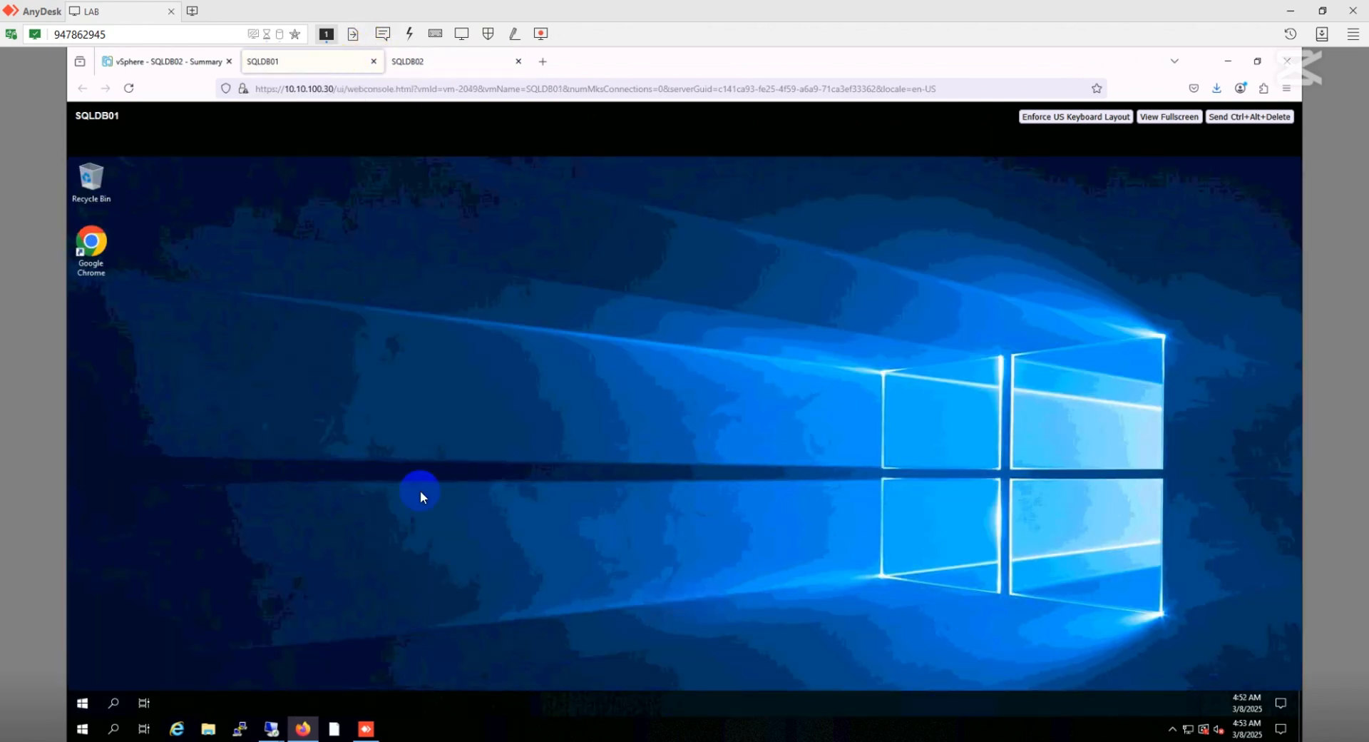
click(448, 65)
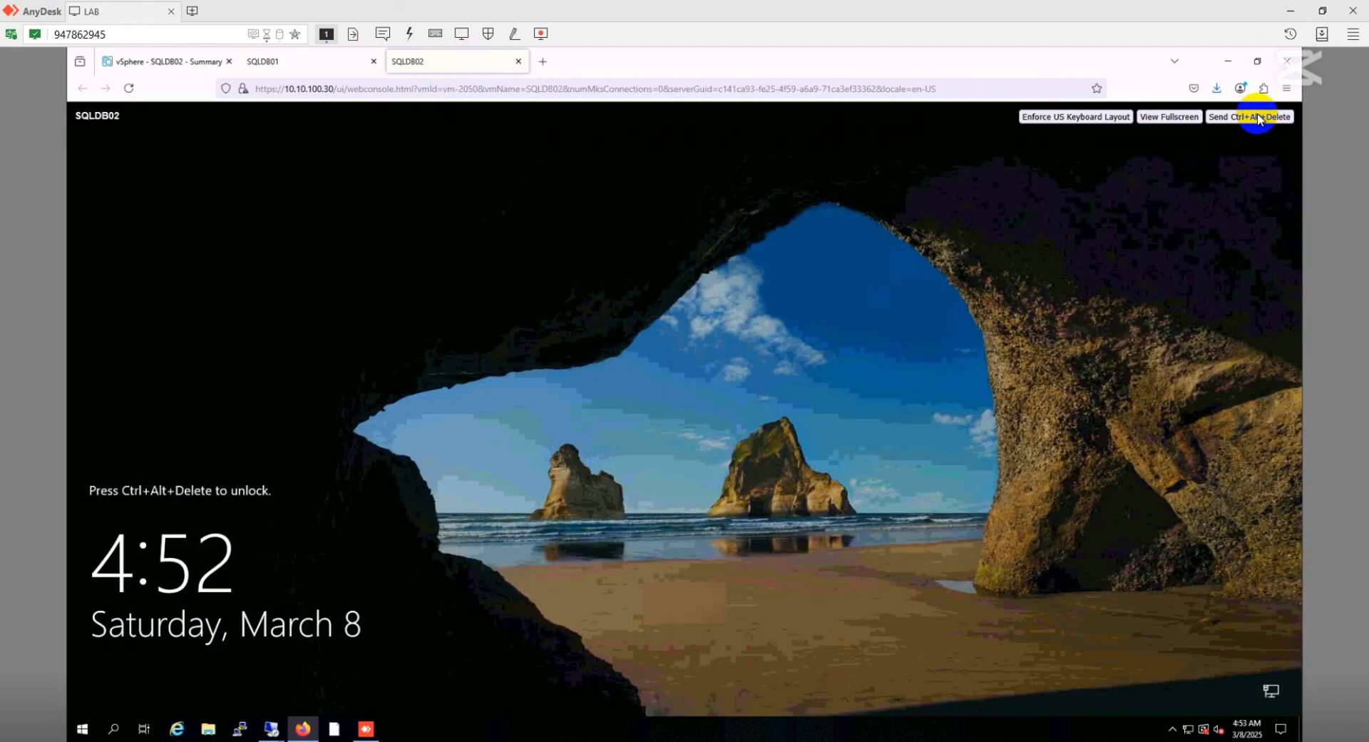
click(1259, 118)
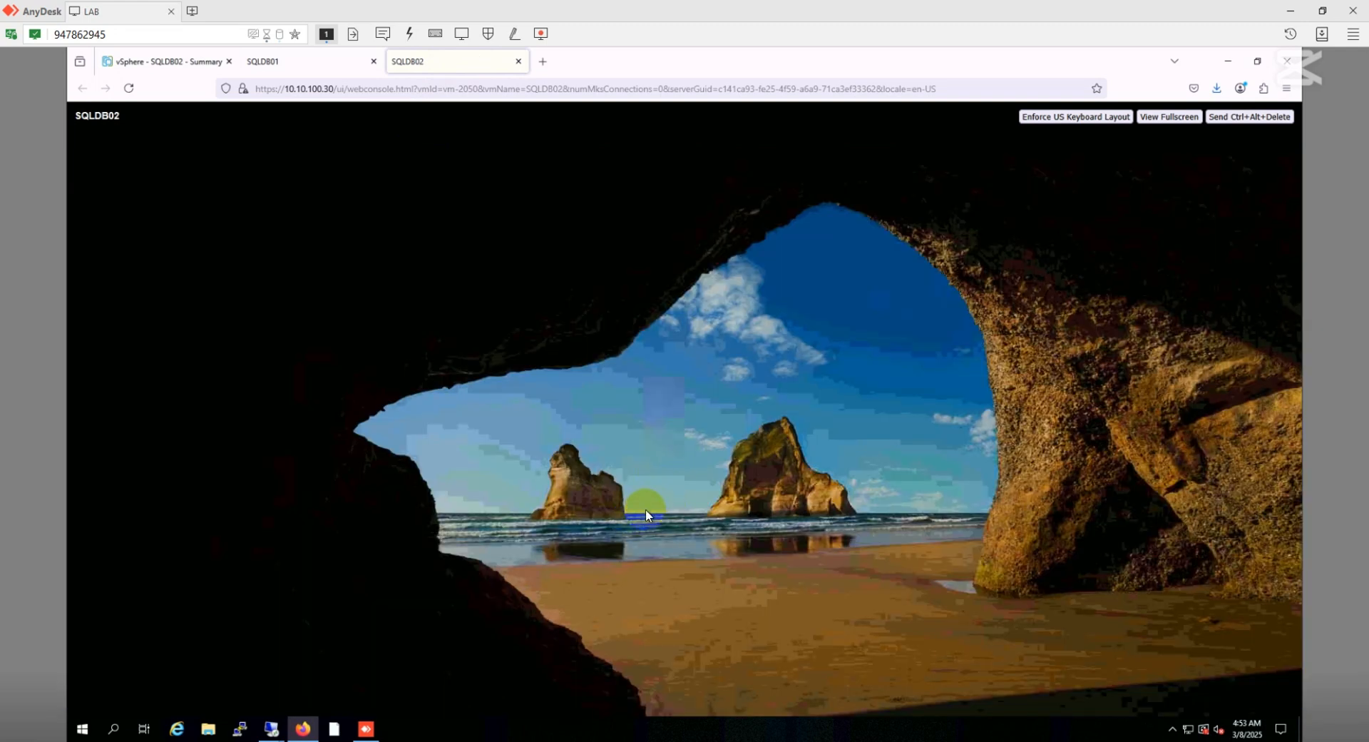
click(646, 512)
click(645, 489)
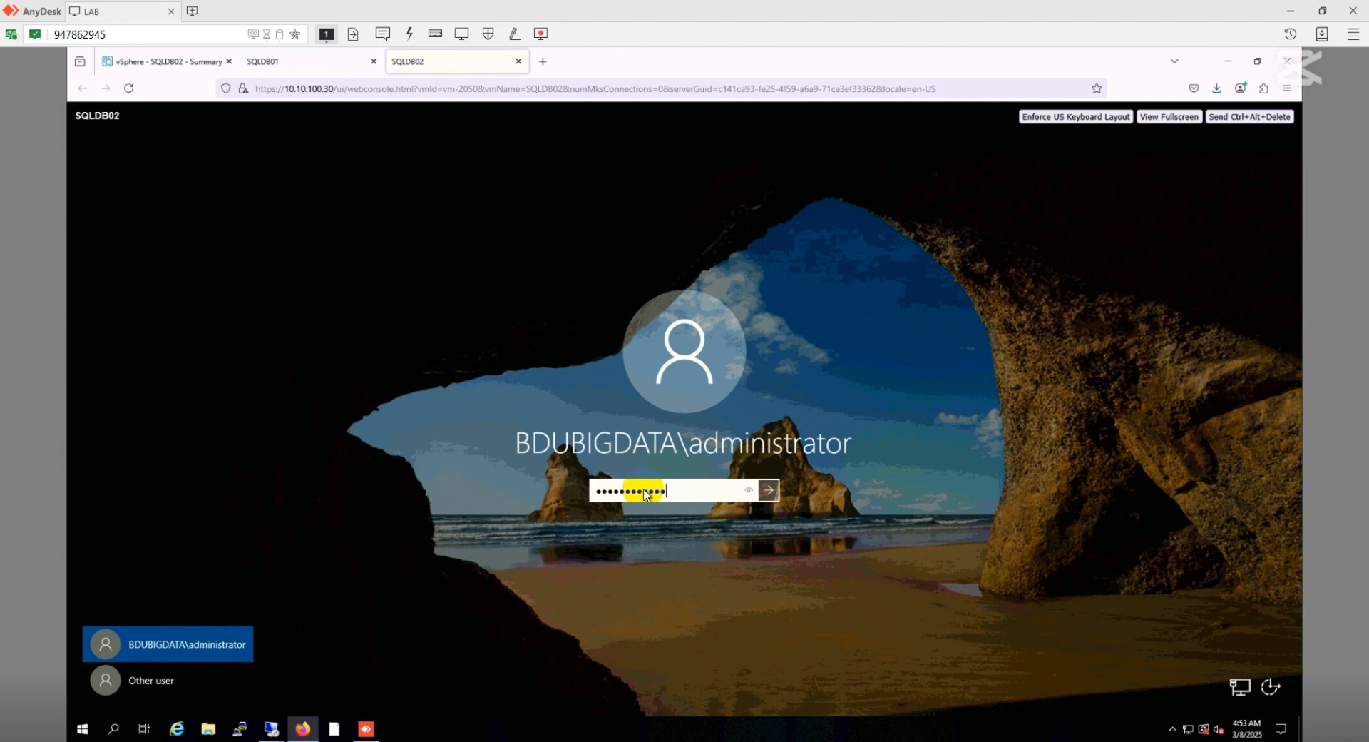
key(Return)
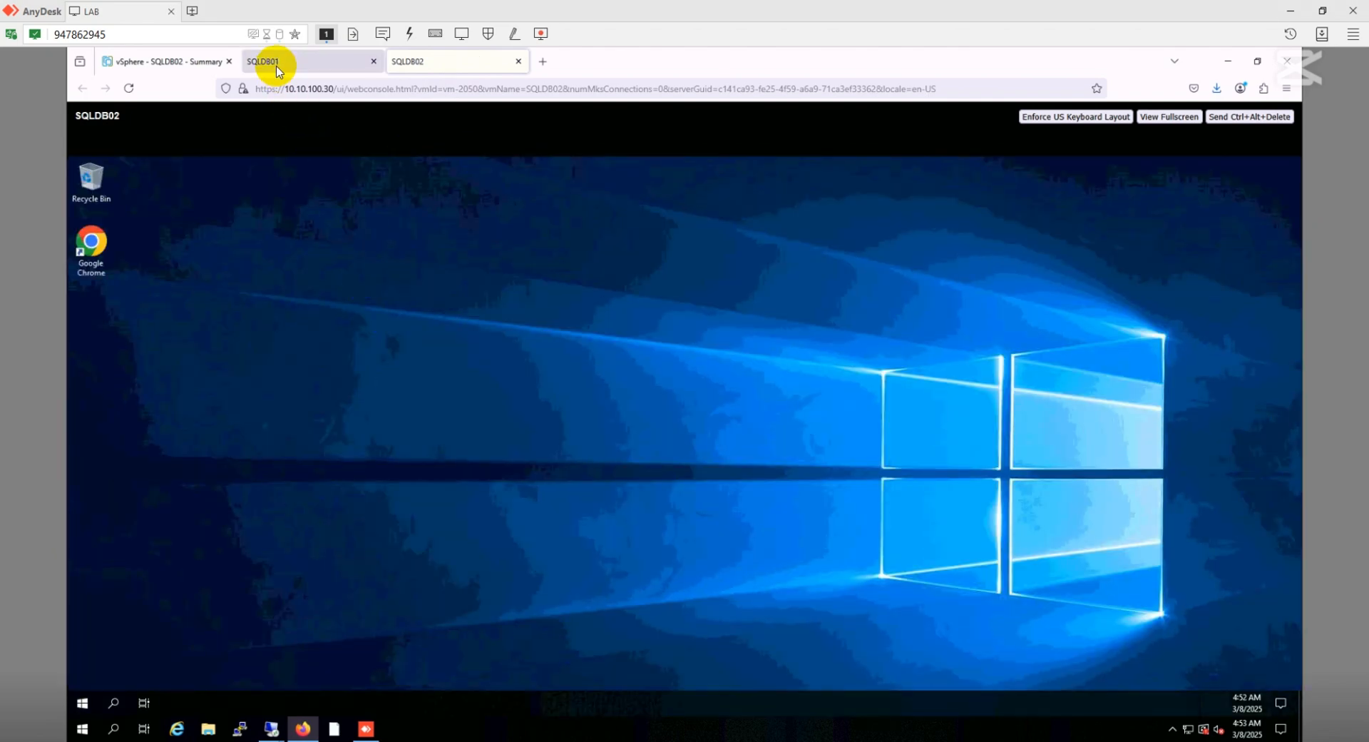
Close Server Manager on SQLDB01 and on SQLDB02, ending back on the SQLDB01 console.
click(276, 66)
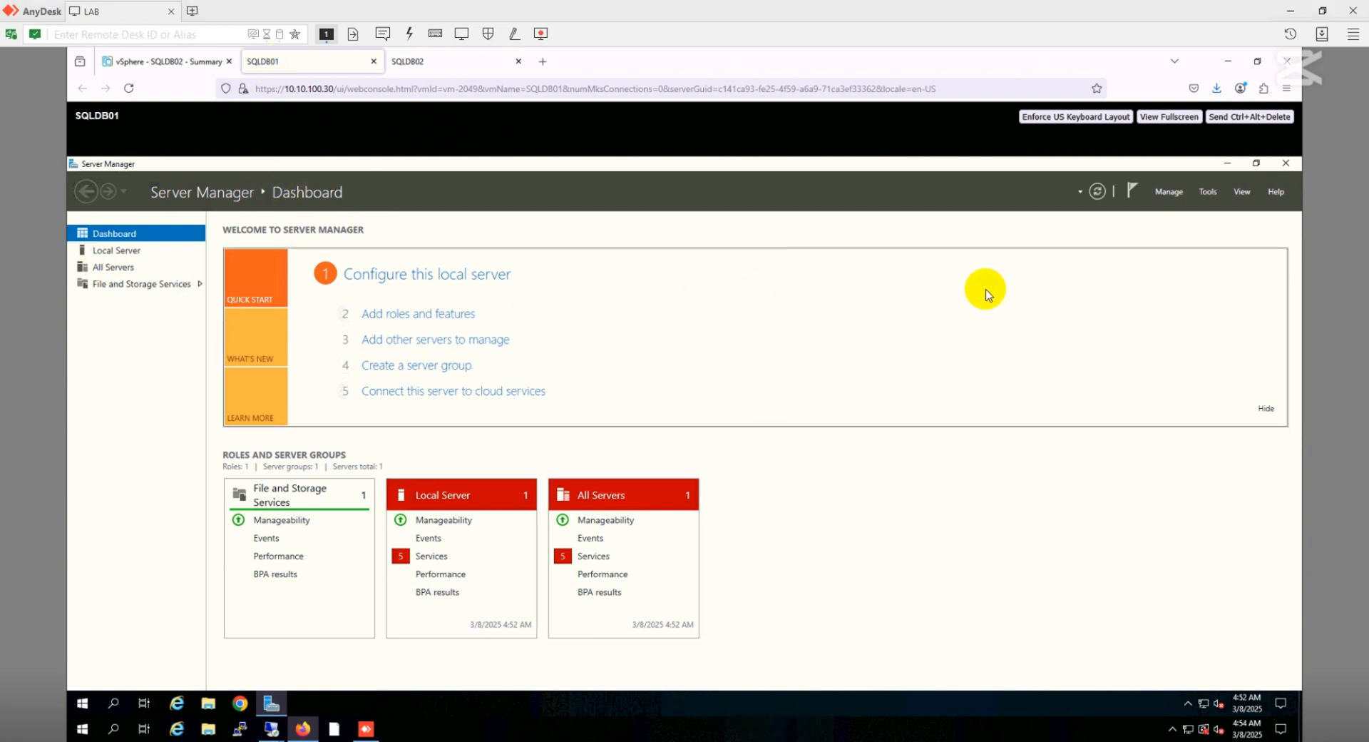
click(1285, 165)
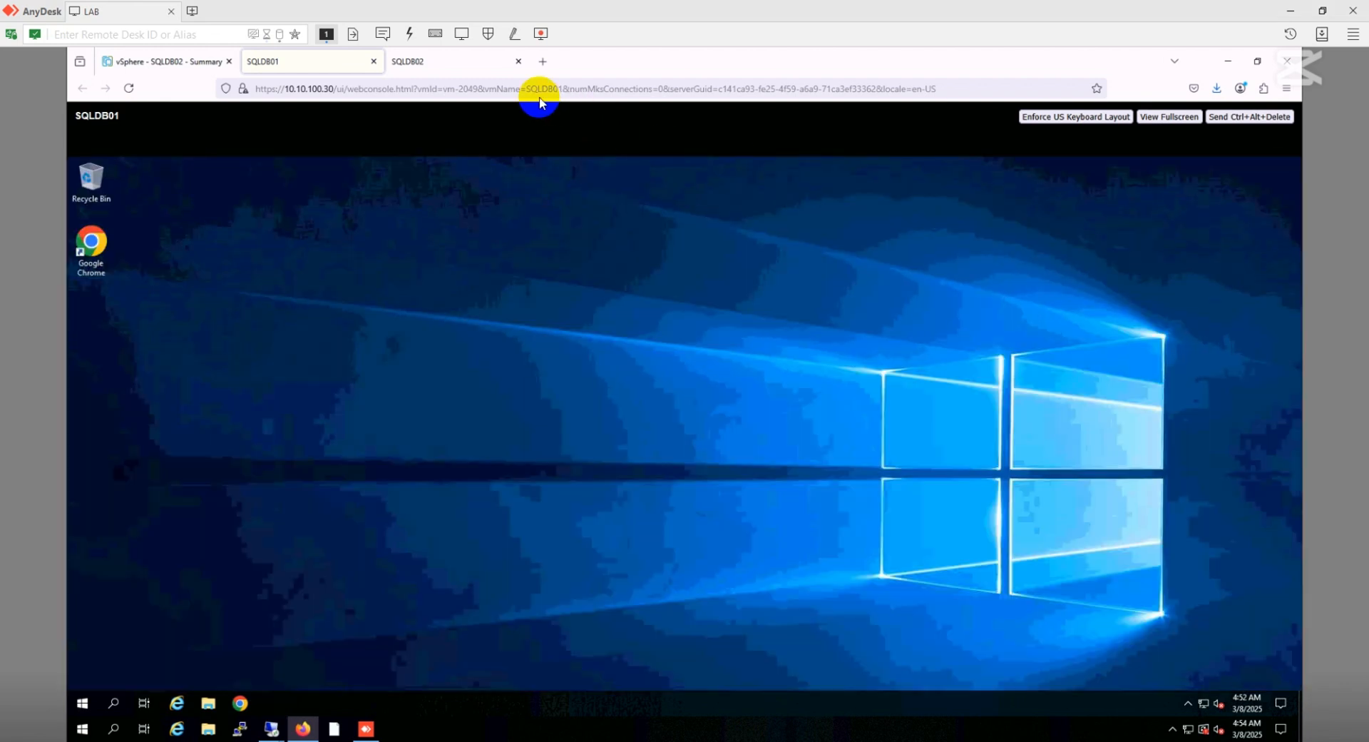
click(442, 61)
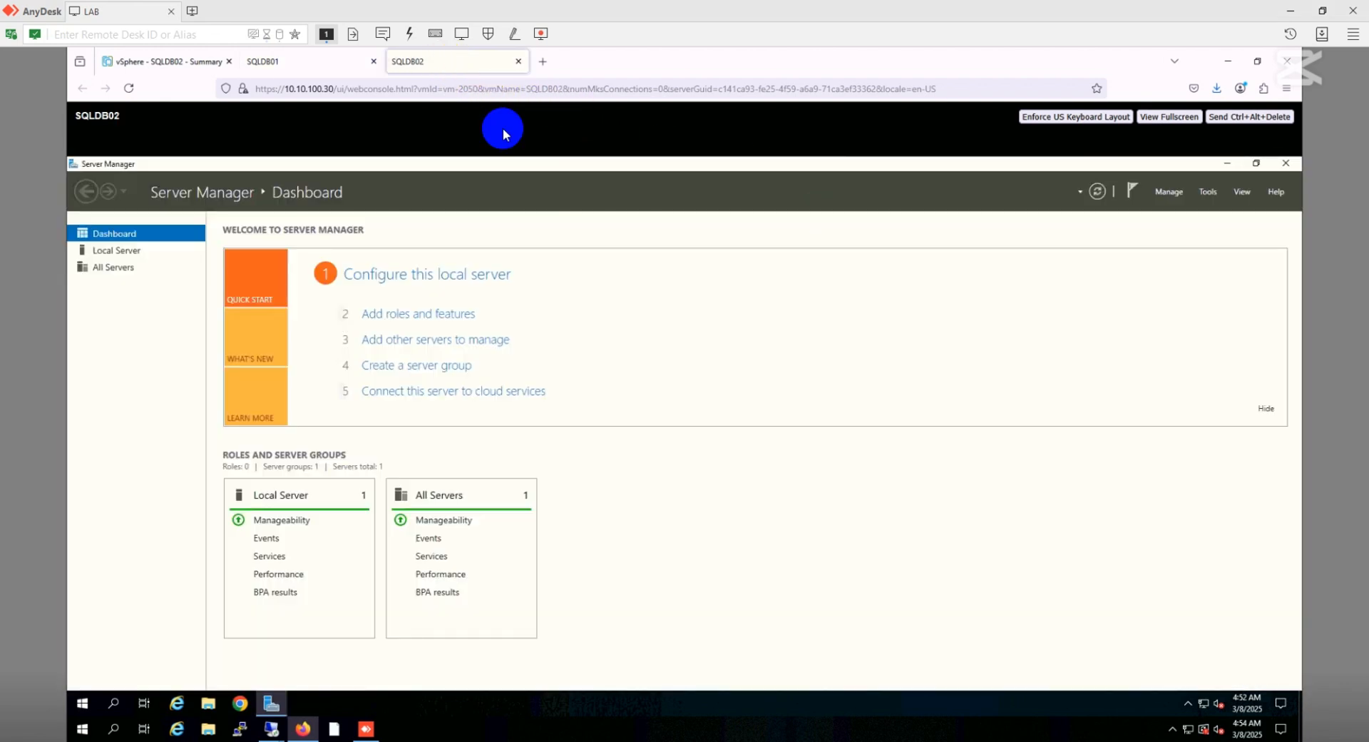
click(1284, 166)
click(297, 62)
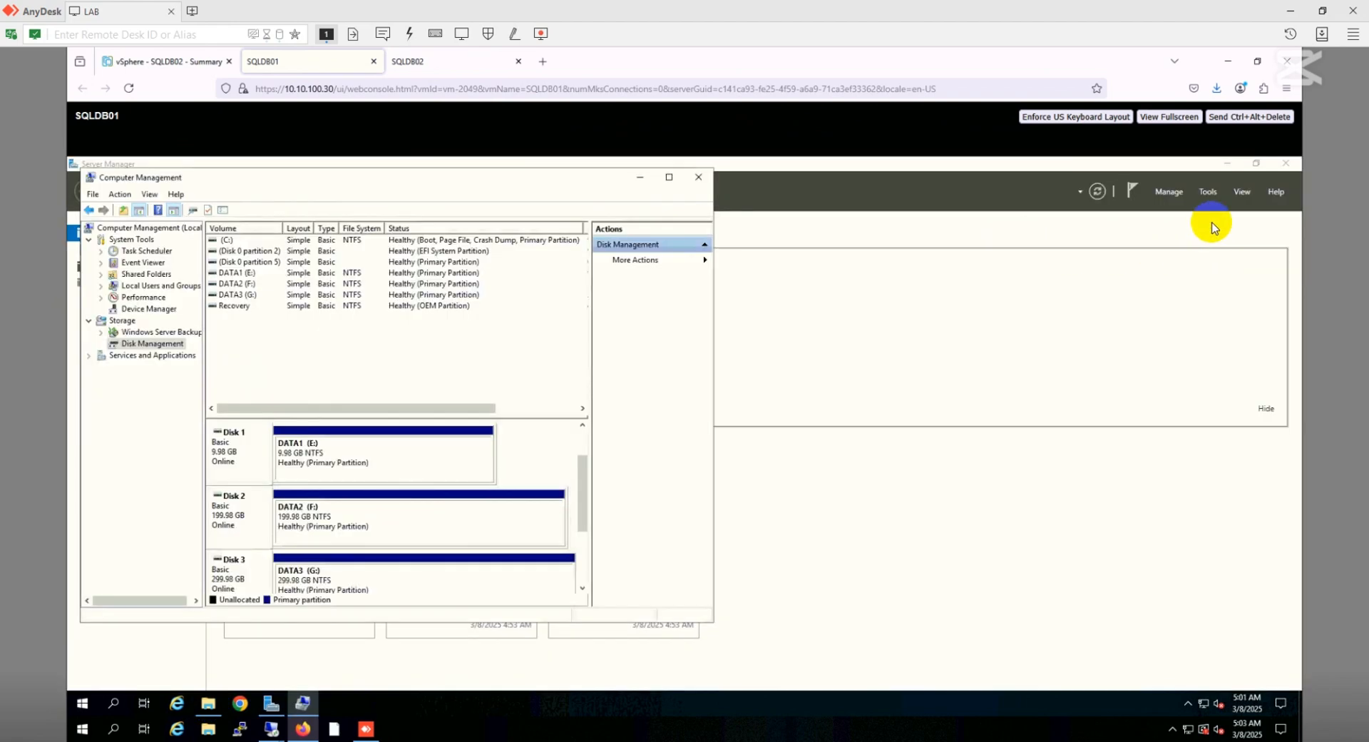
Open Failover Cluster Manager on SQLDB01, dismiss the Windows Admin Center message and bring the manager to the front.
click(1209, 193)
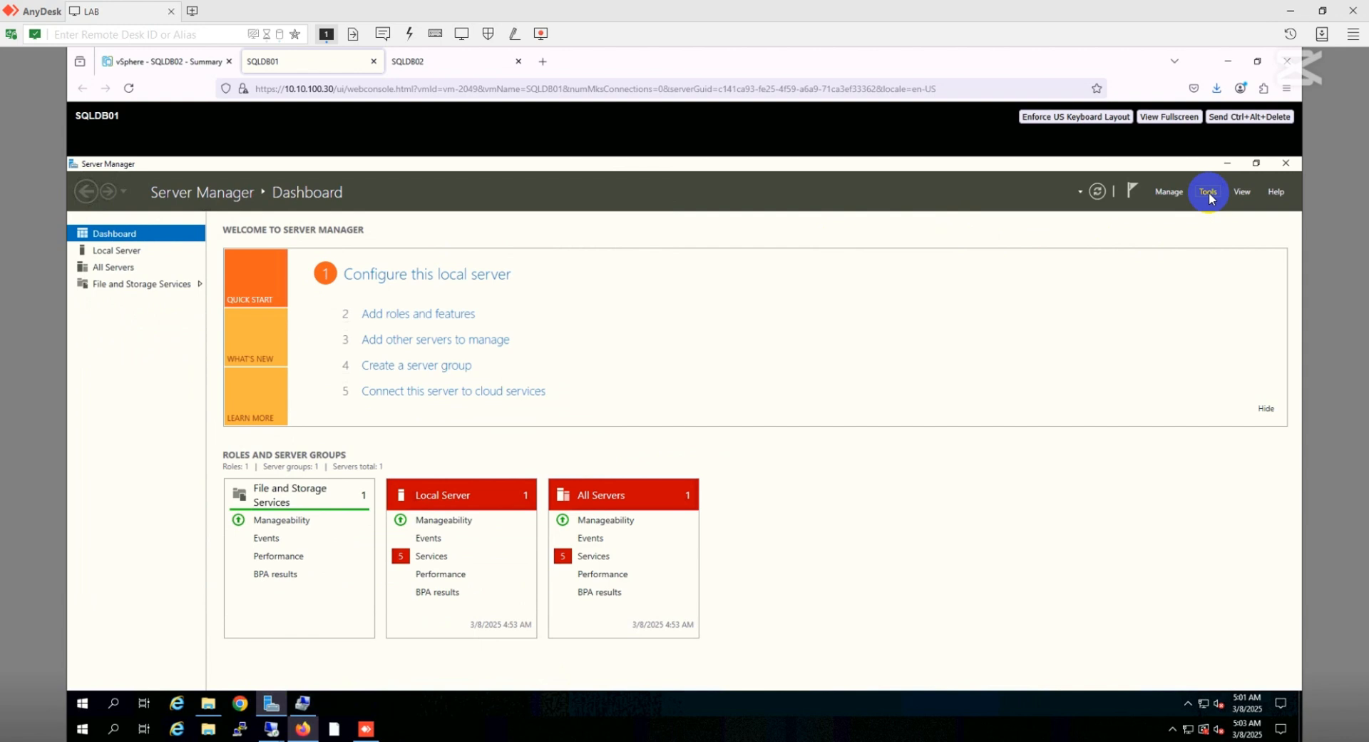
click(1209, 193)
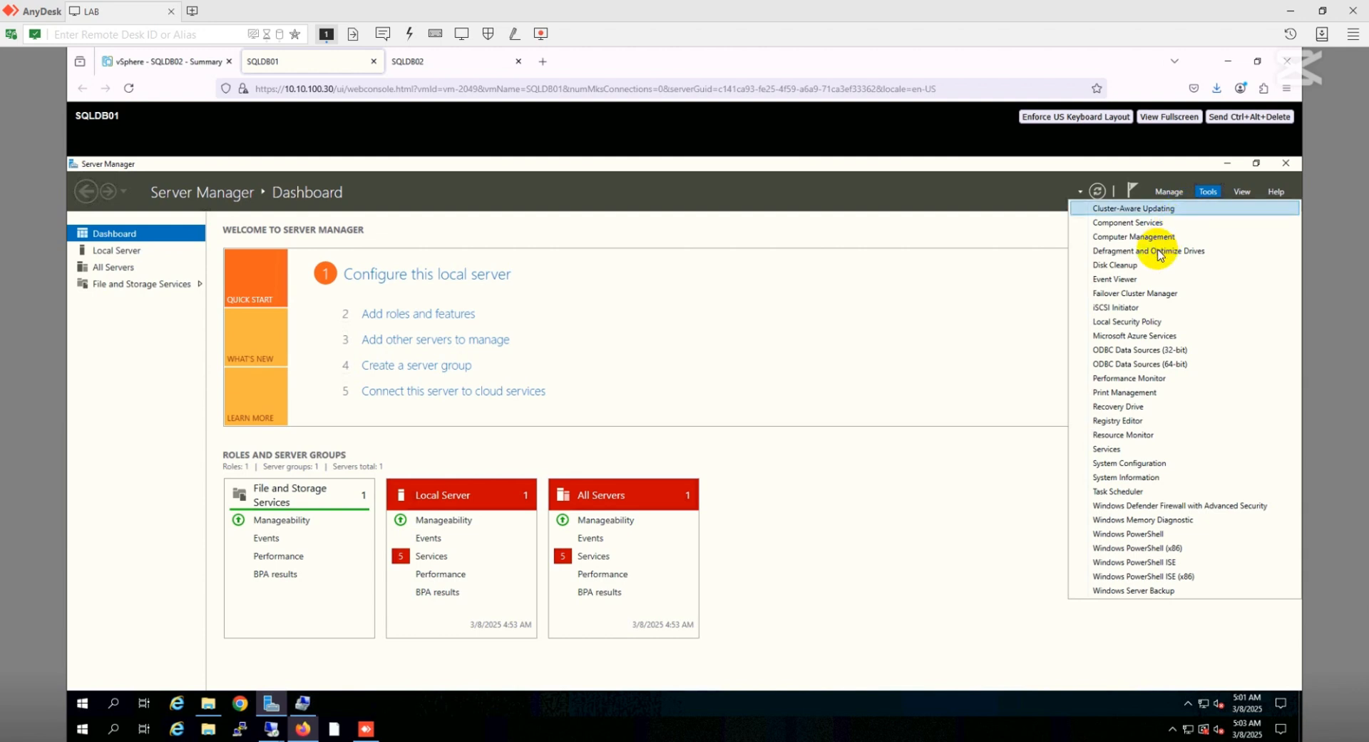
click(1141, 294)
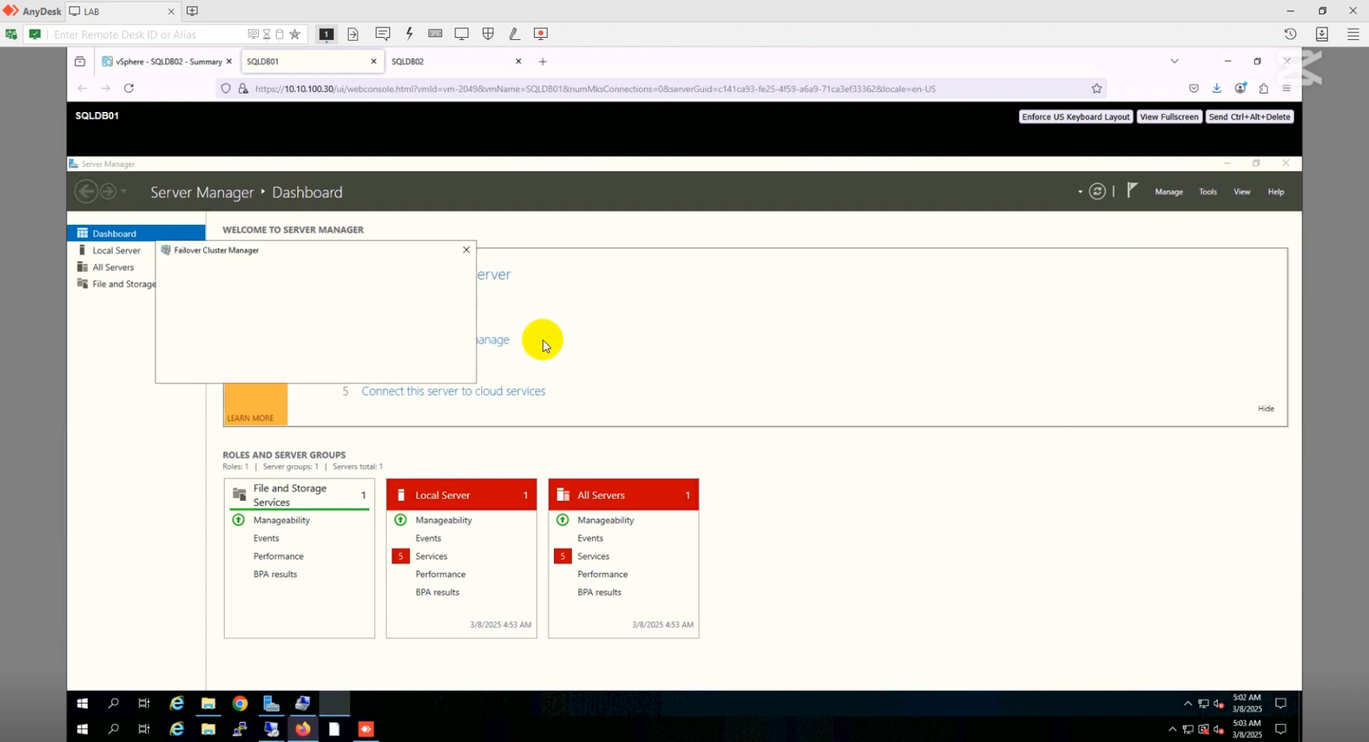
click(235, 367)
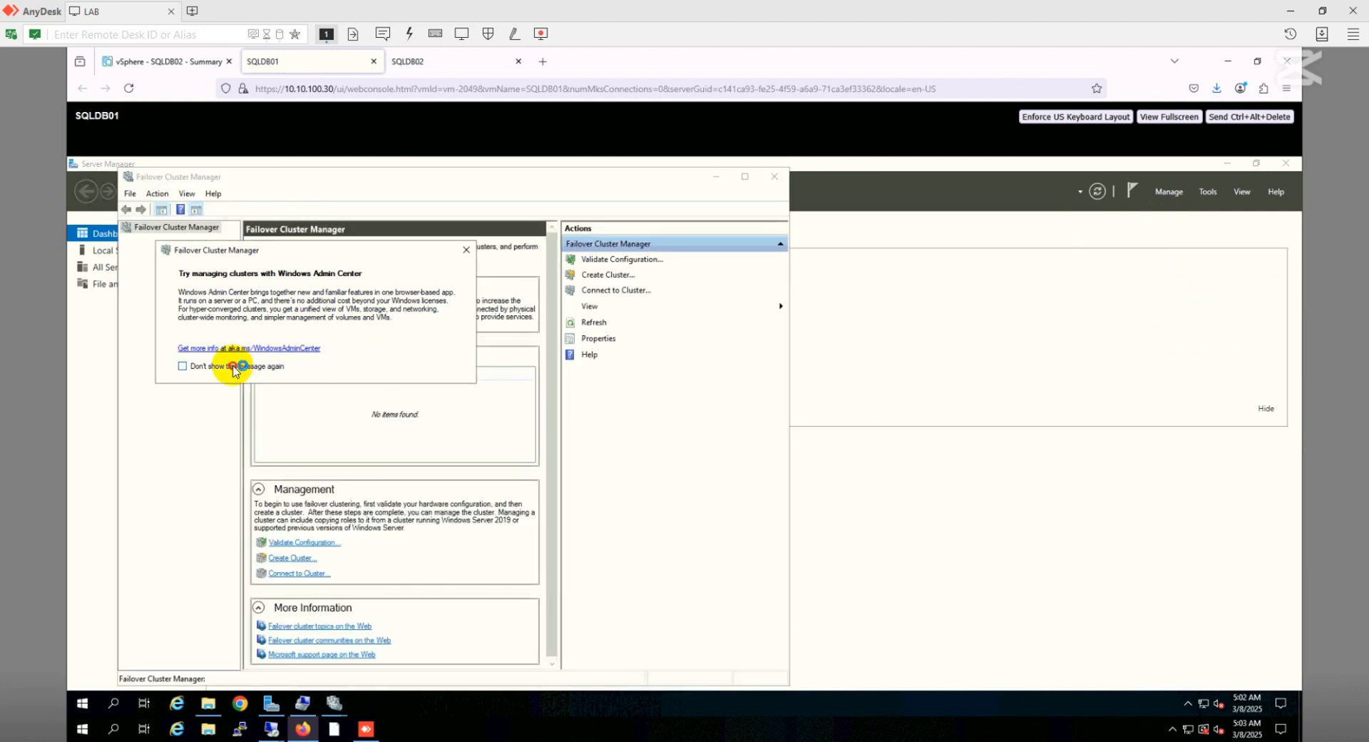
click(465, 251)
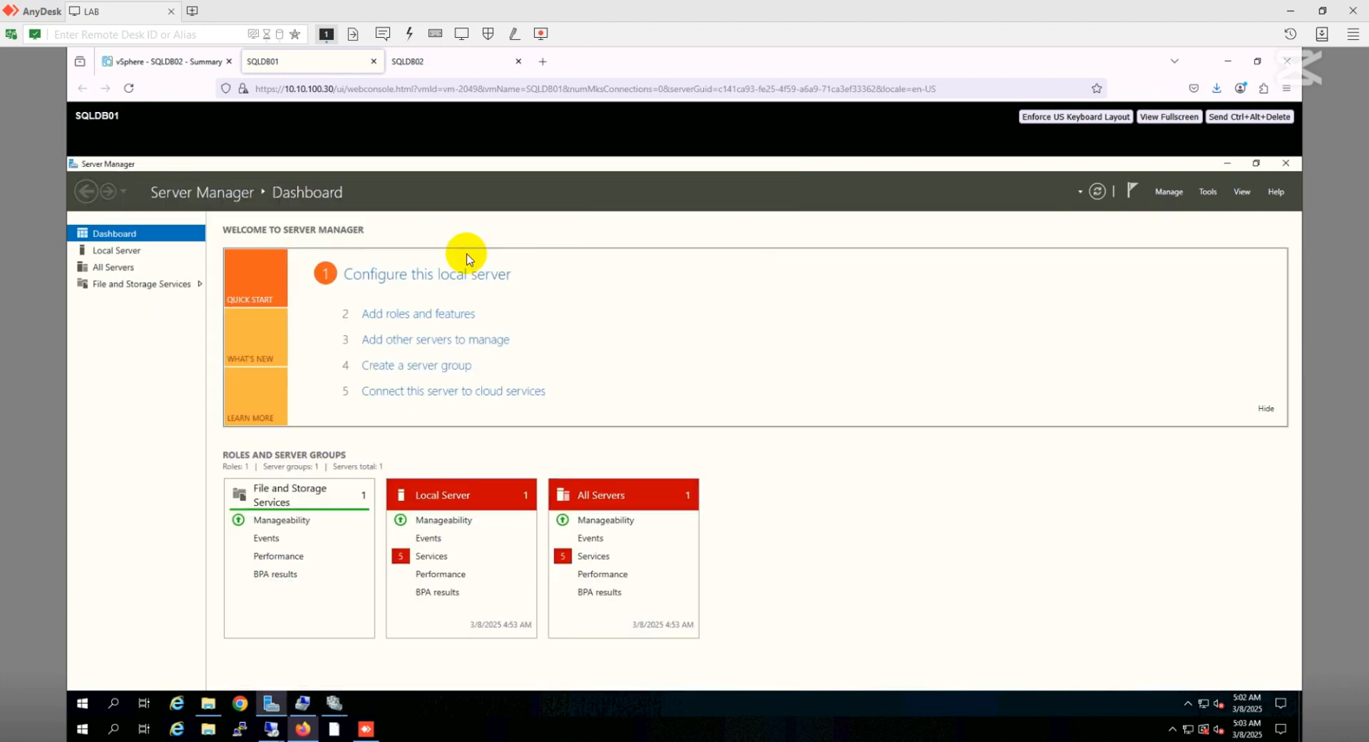
click(336, 706)
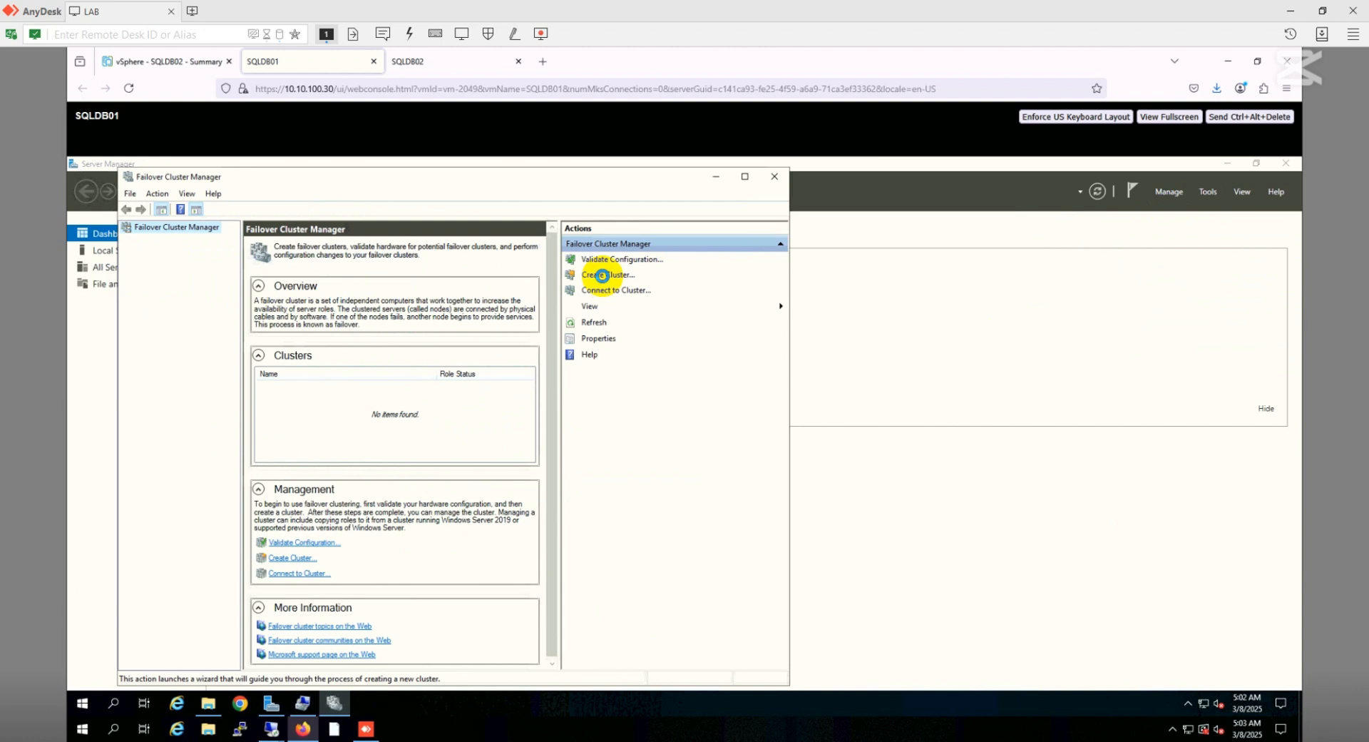
Start creating a cluster and add the servers sqldb01 and sqldb02 to it.
click(605, 280)
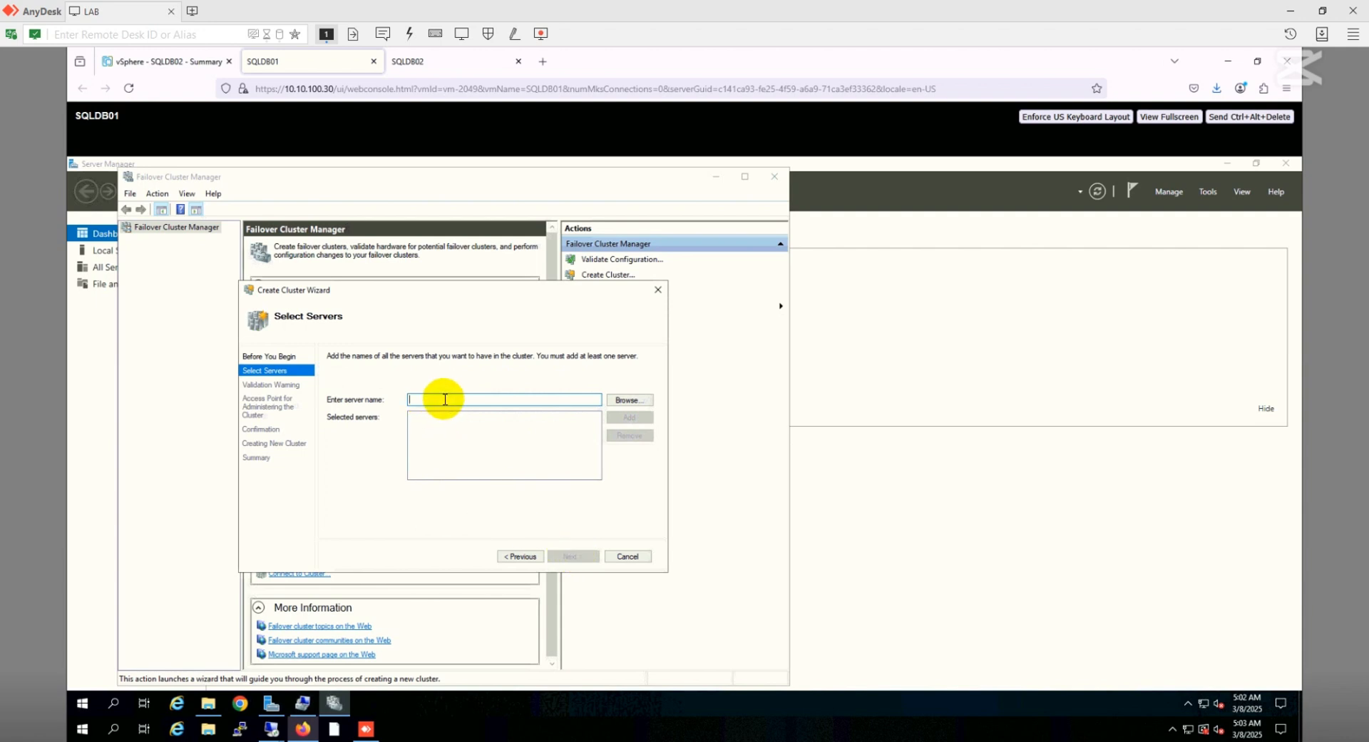
text(sqldb01)
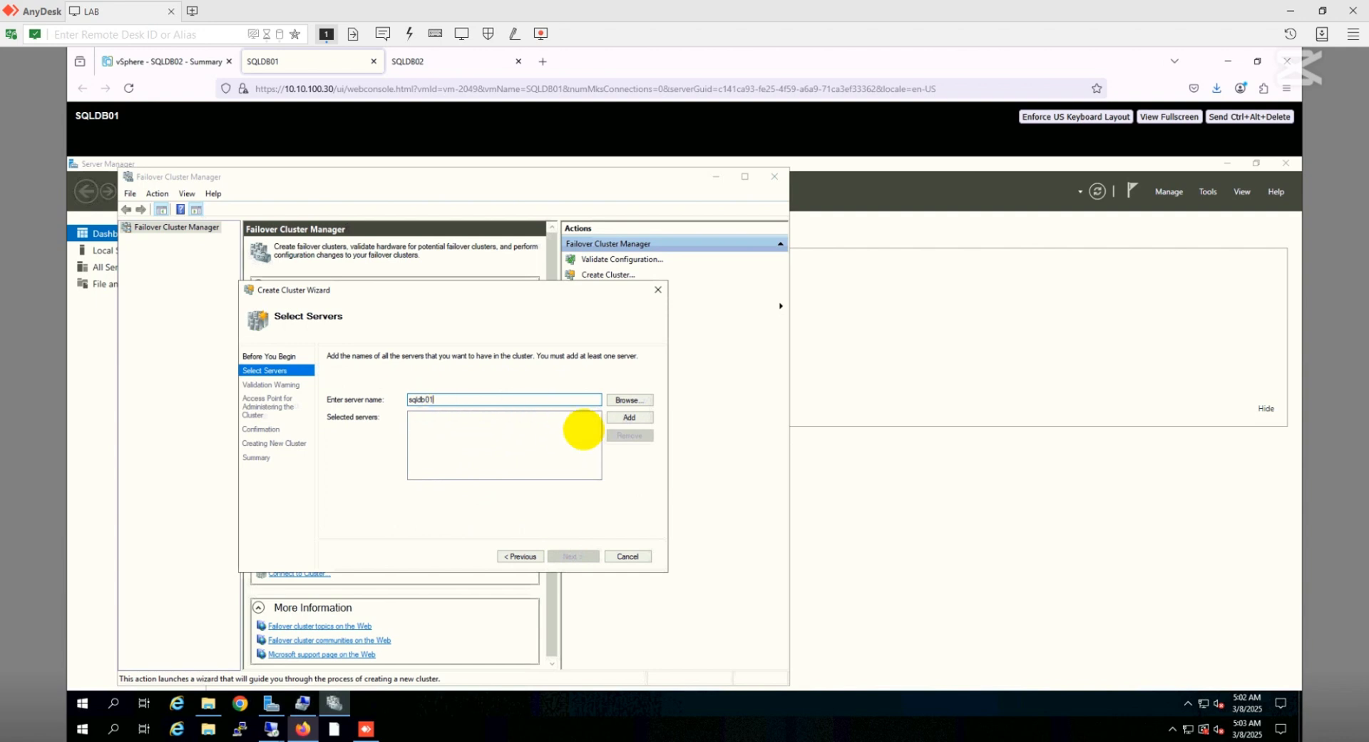
click(624, 418)
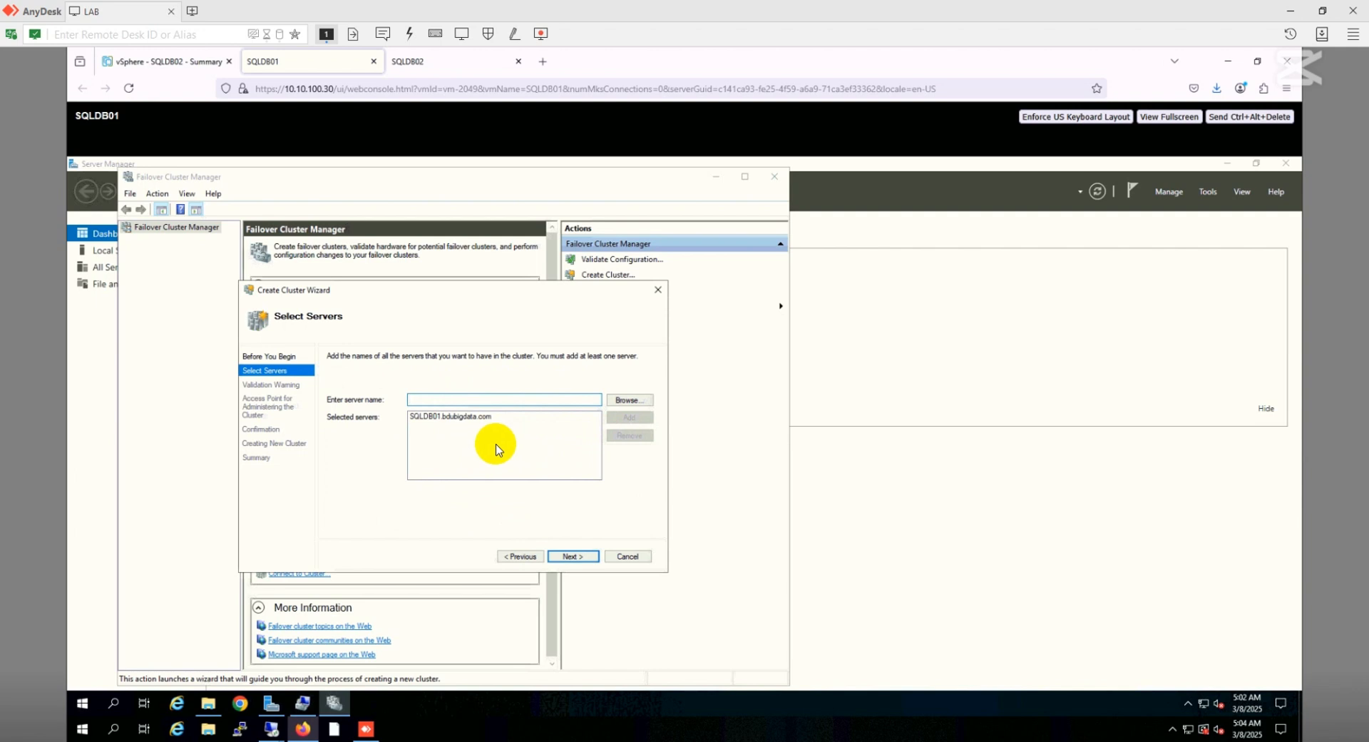
text(sqldb02)
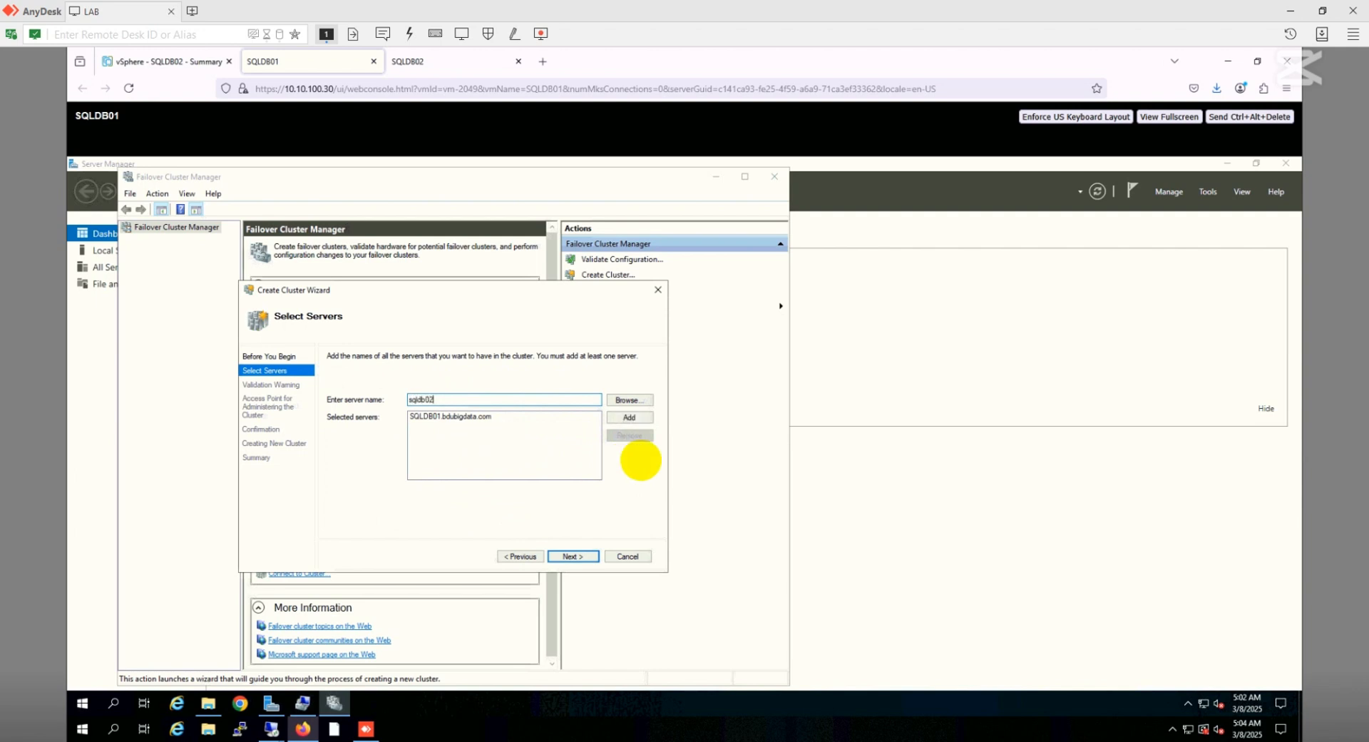
click(630, 418)
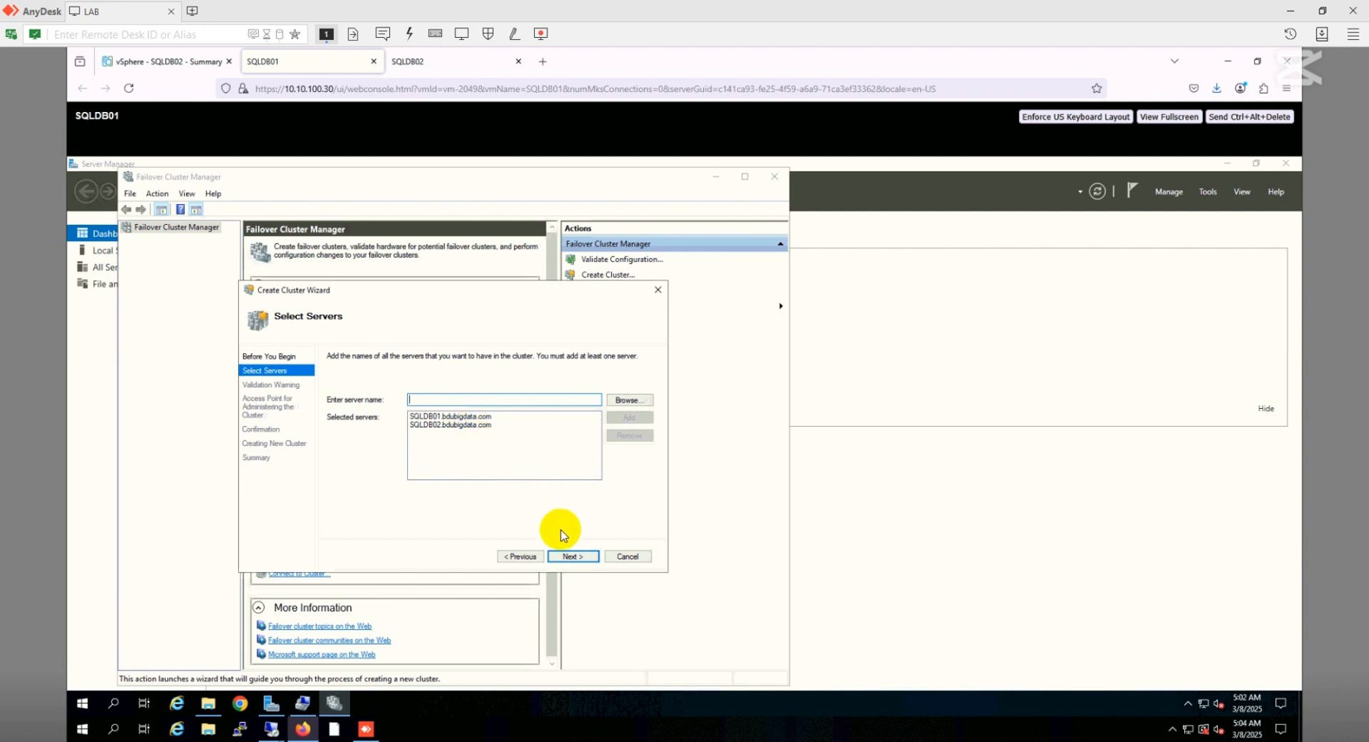
click(571, 556)
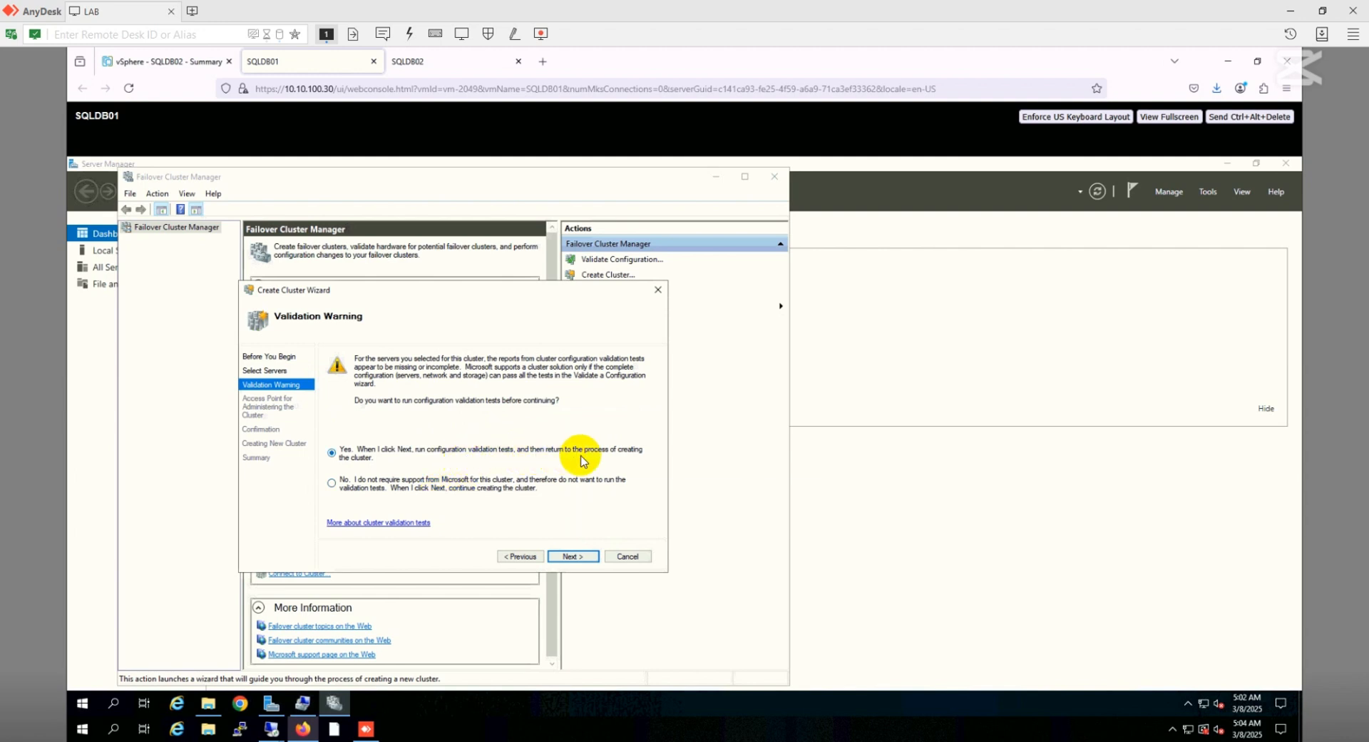
Choose to run the configuration validation tests, keep Run all tests (recommended), review the test list and start the validation.
click(575, 556)
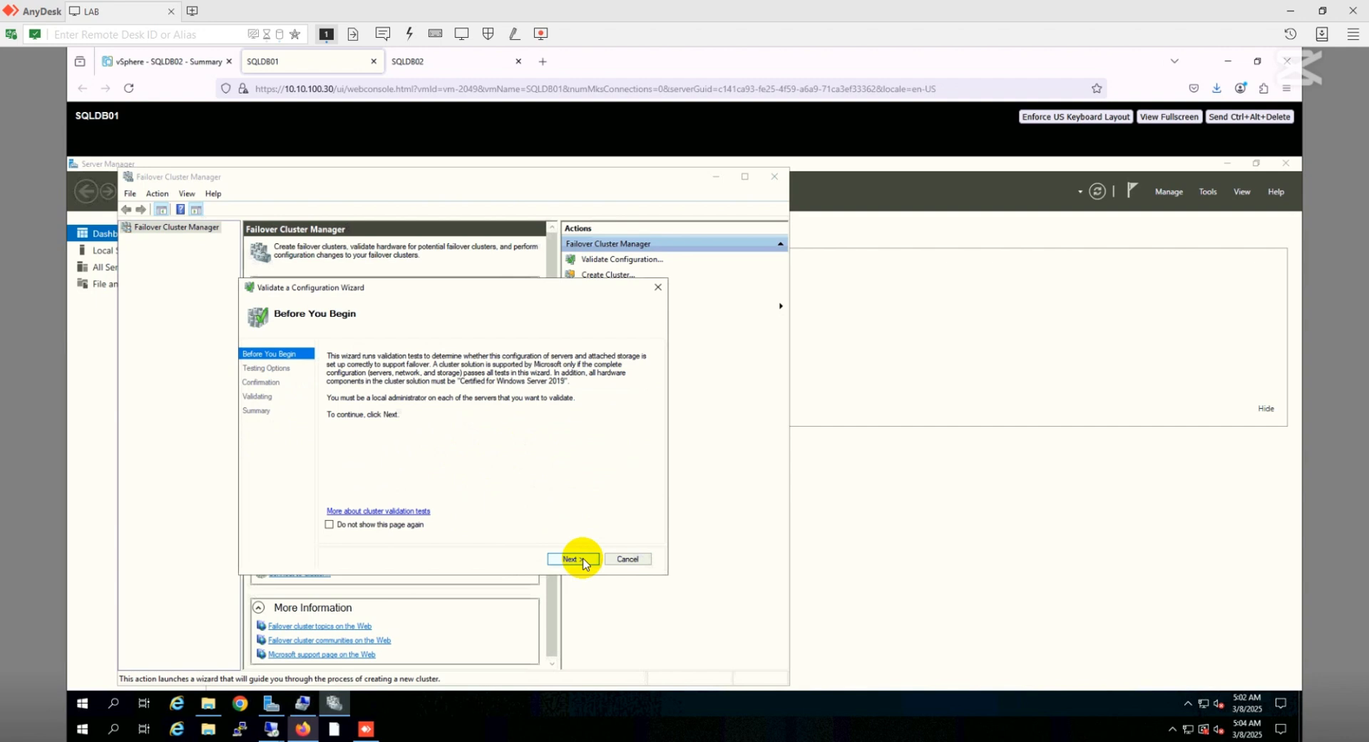
click(583, 559)
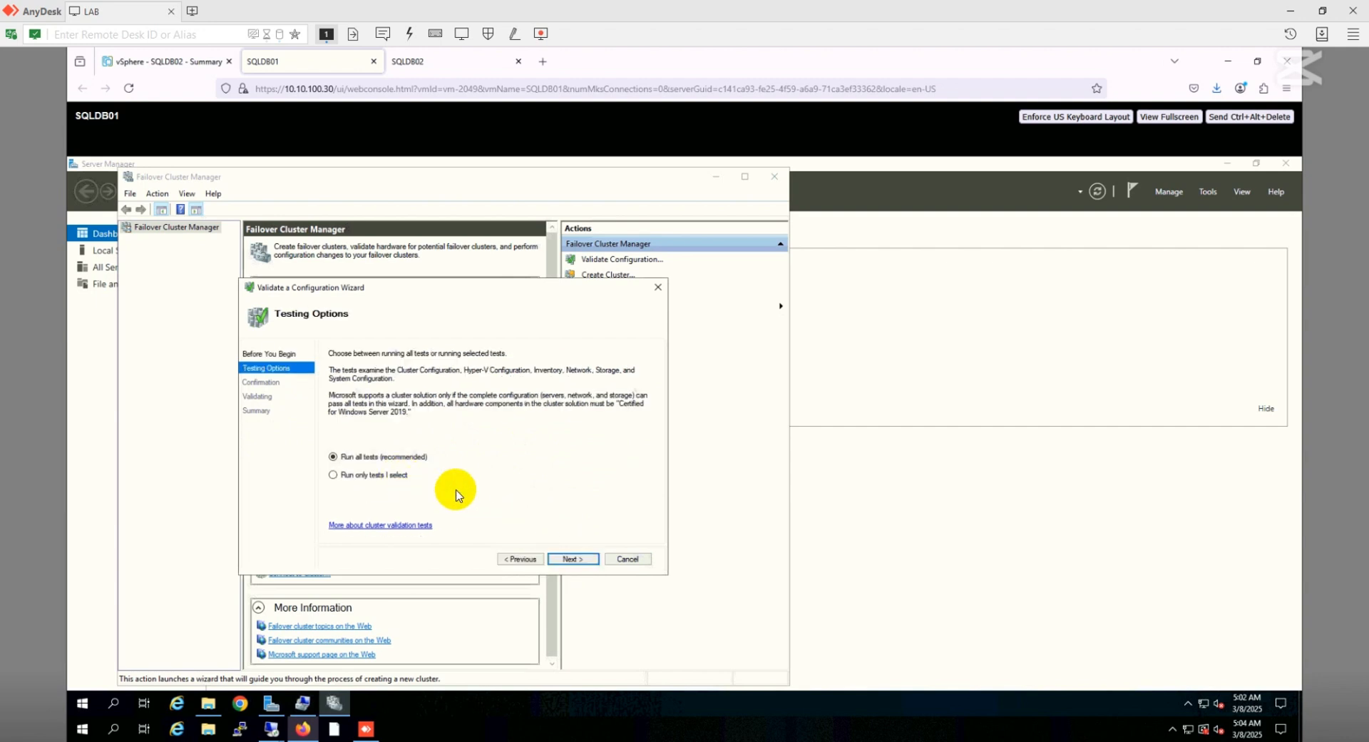
click(573, 560)
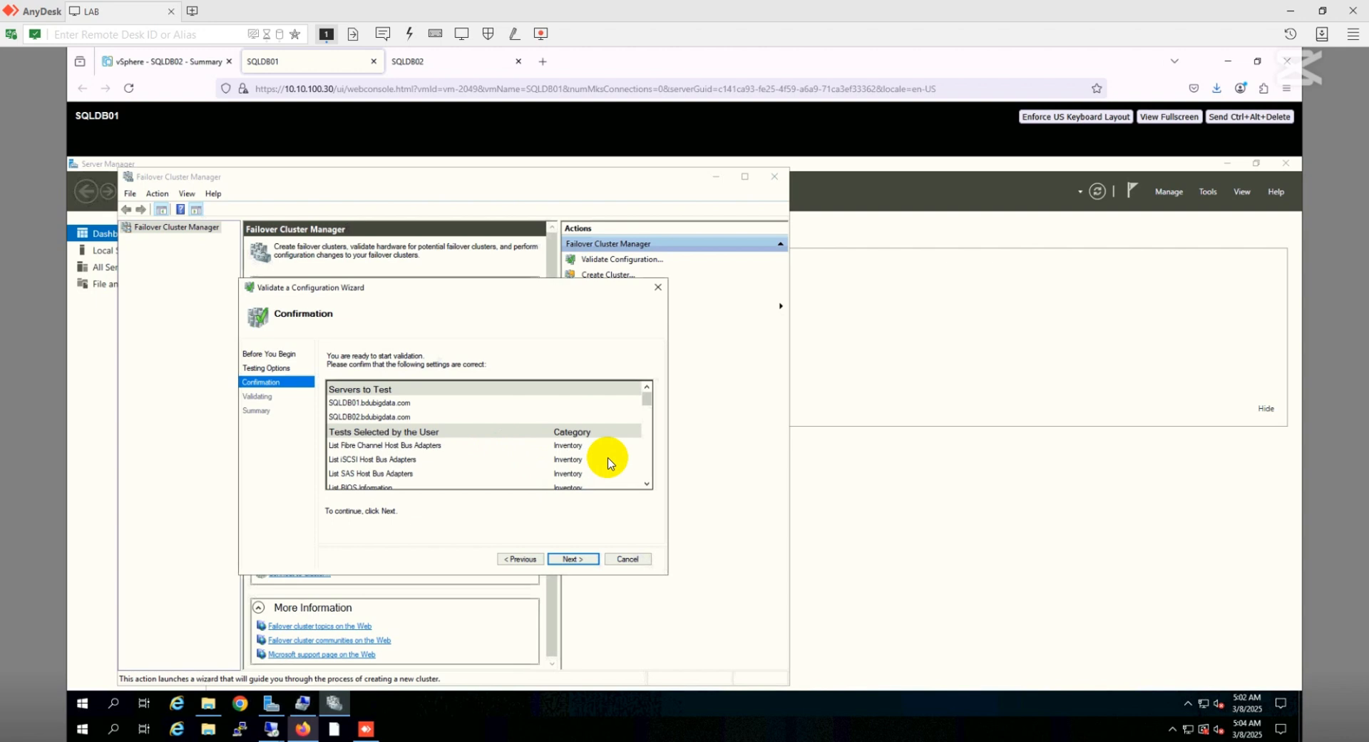
scroll(607, 462, down, 10)
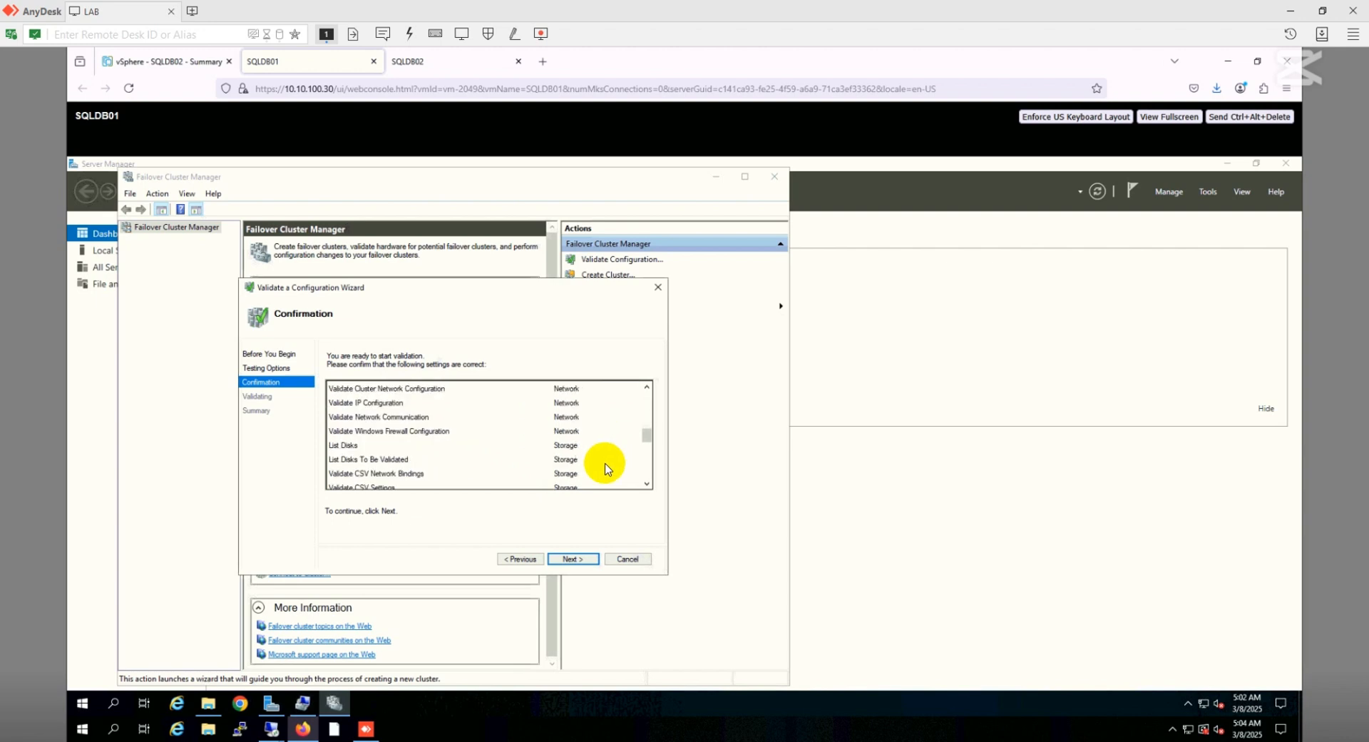
scroll(604, 470, down, 3)
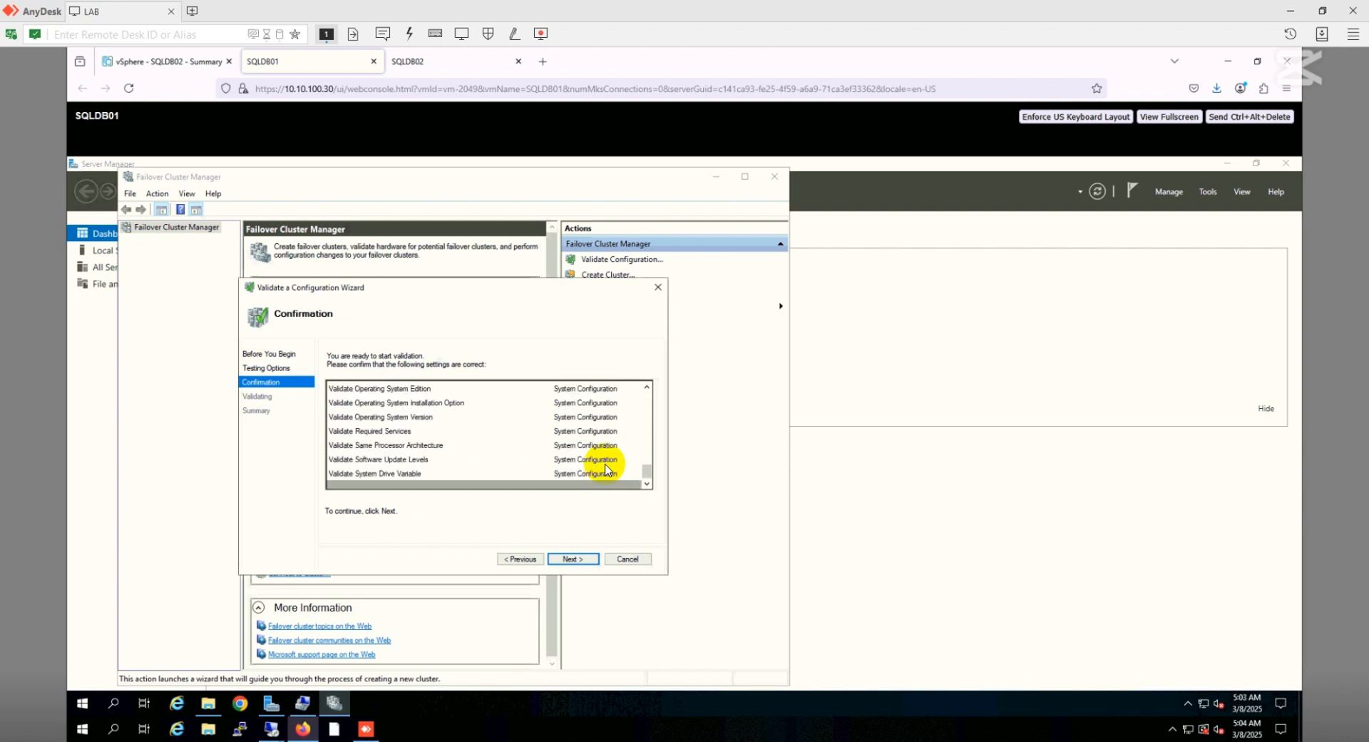
click(571, 562)
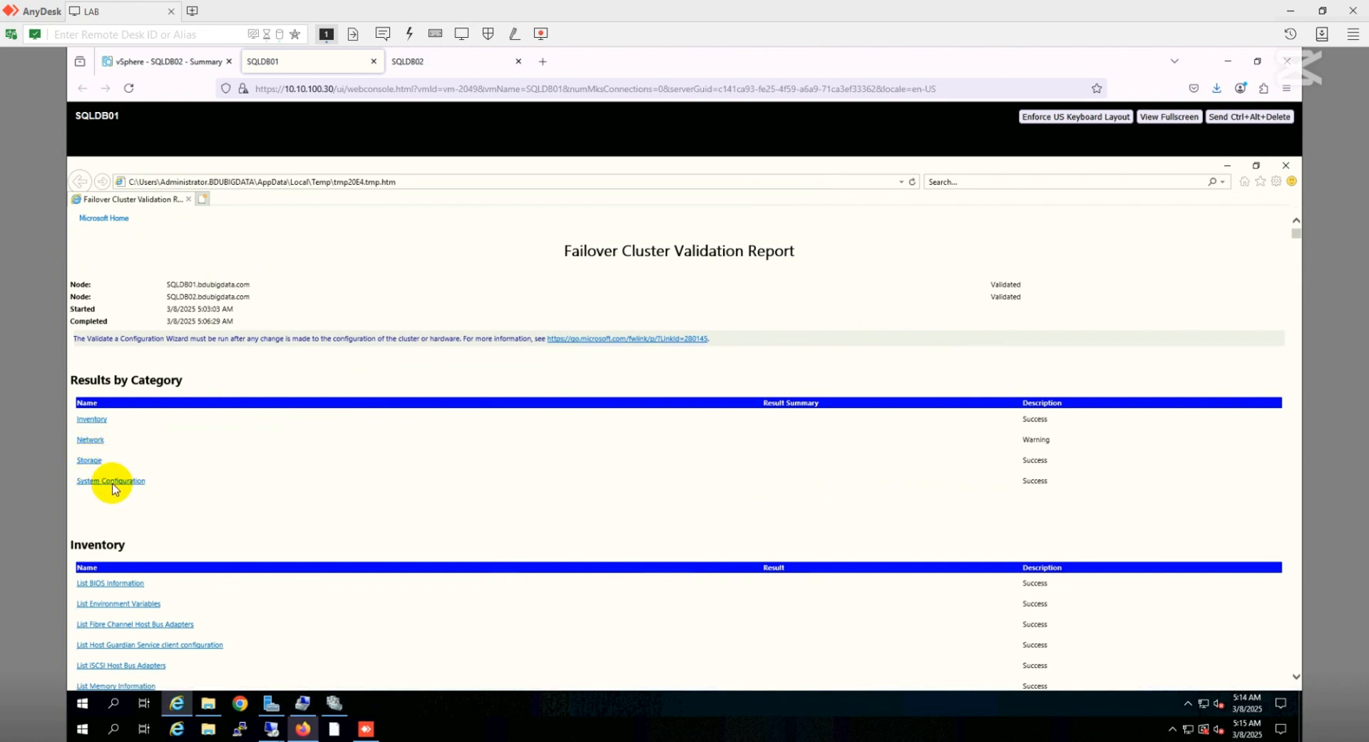
Go to the Validate IP Configuration results in the report's Network category and examine the adapter details of SQLDB01.
click(92, 442)
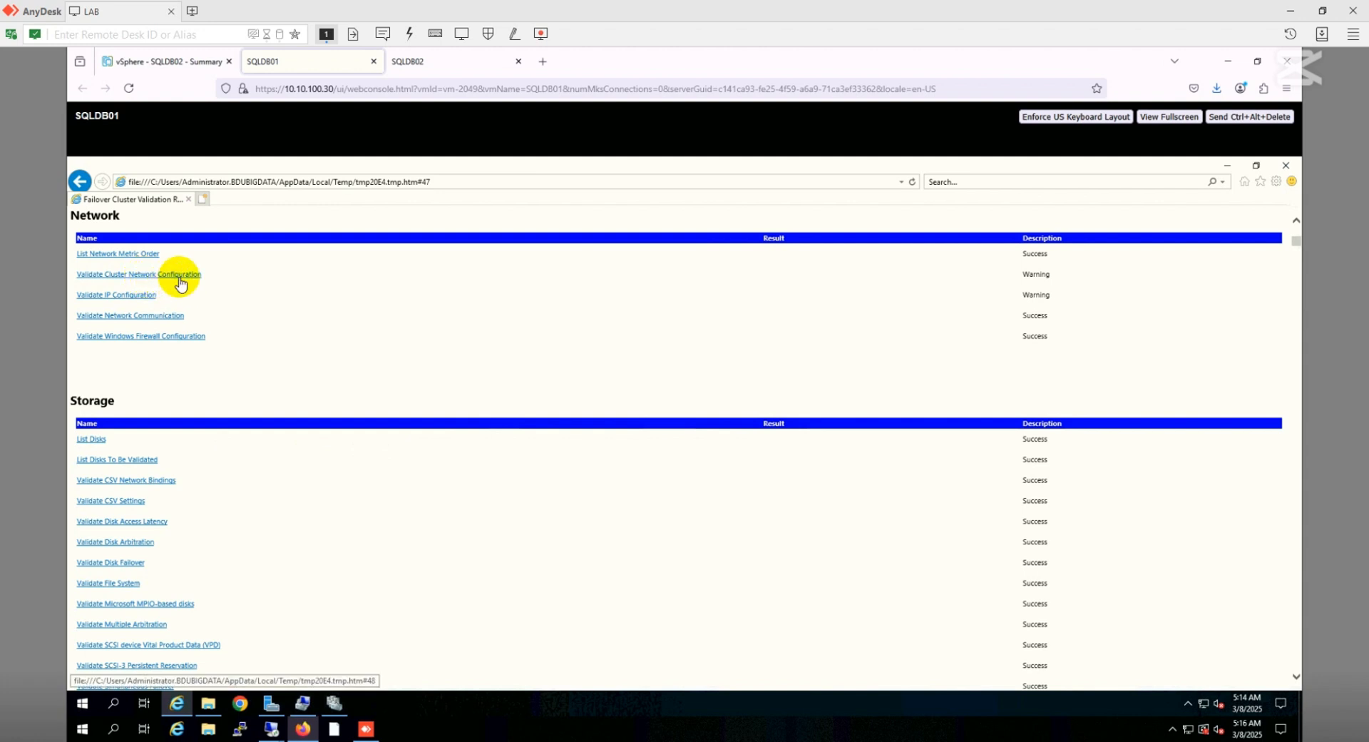
click(135, 296)
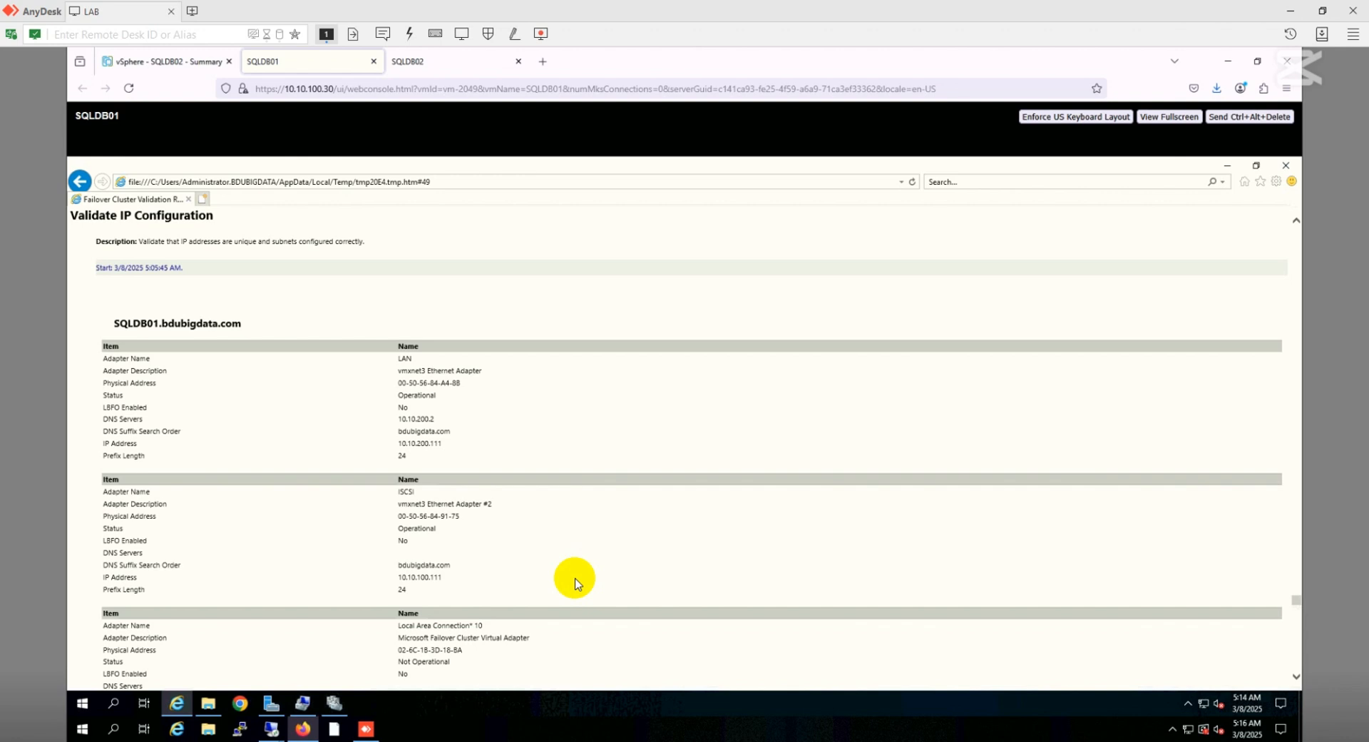
scroll(577, 583, down, 3)
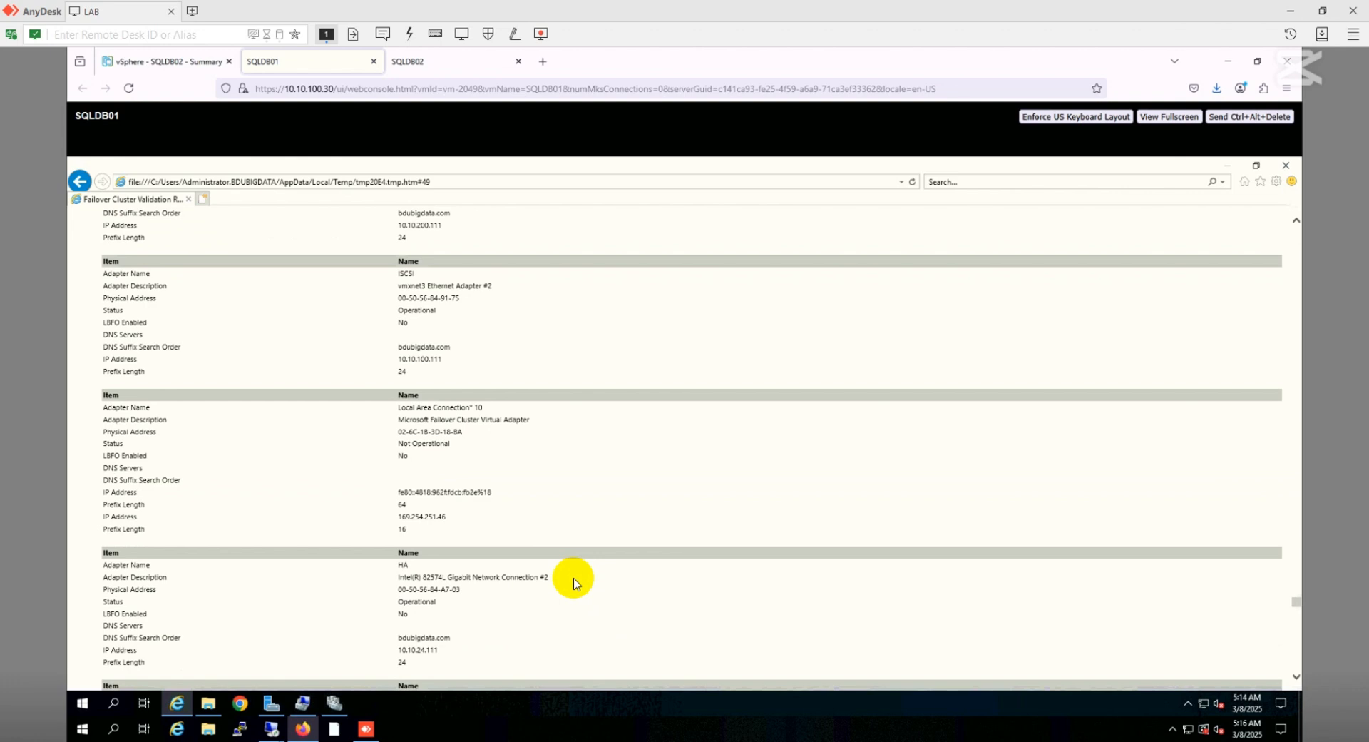
drag(446, 407, 493, 409)
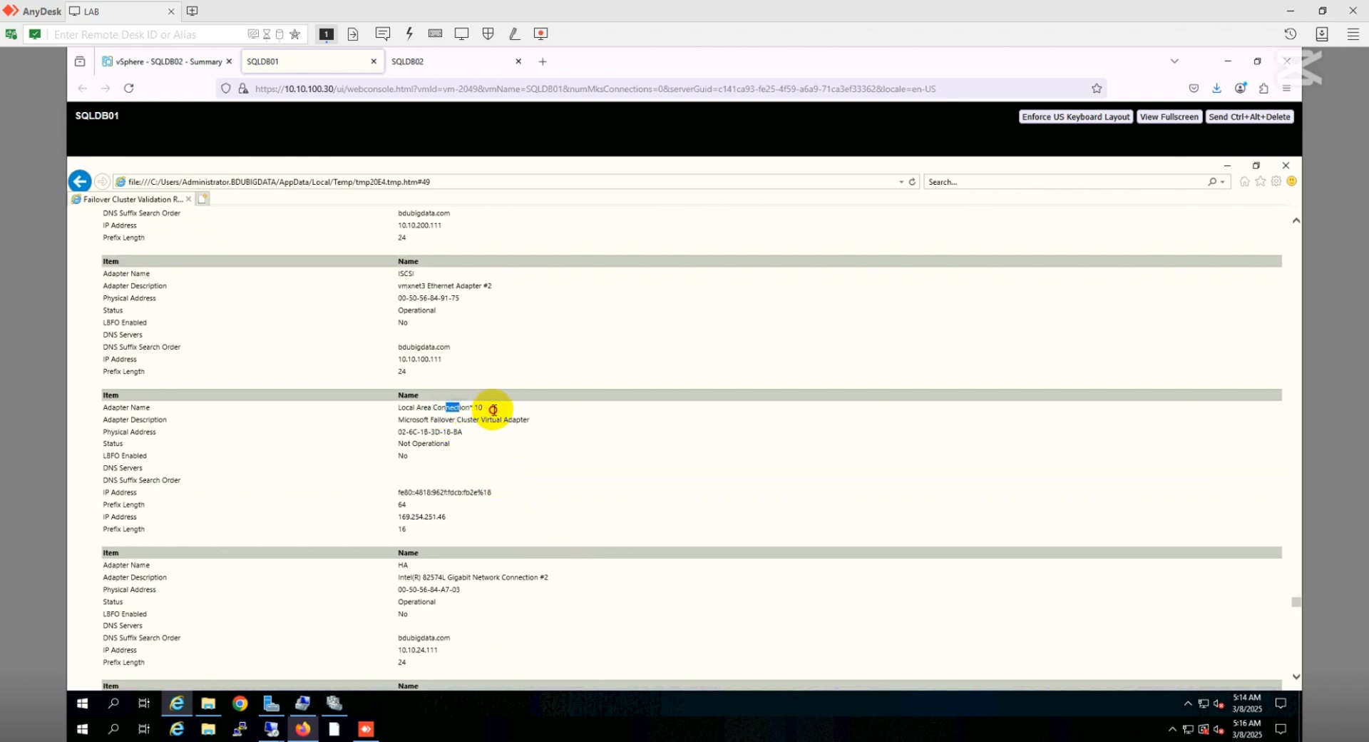
click(499, 465)
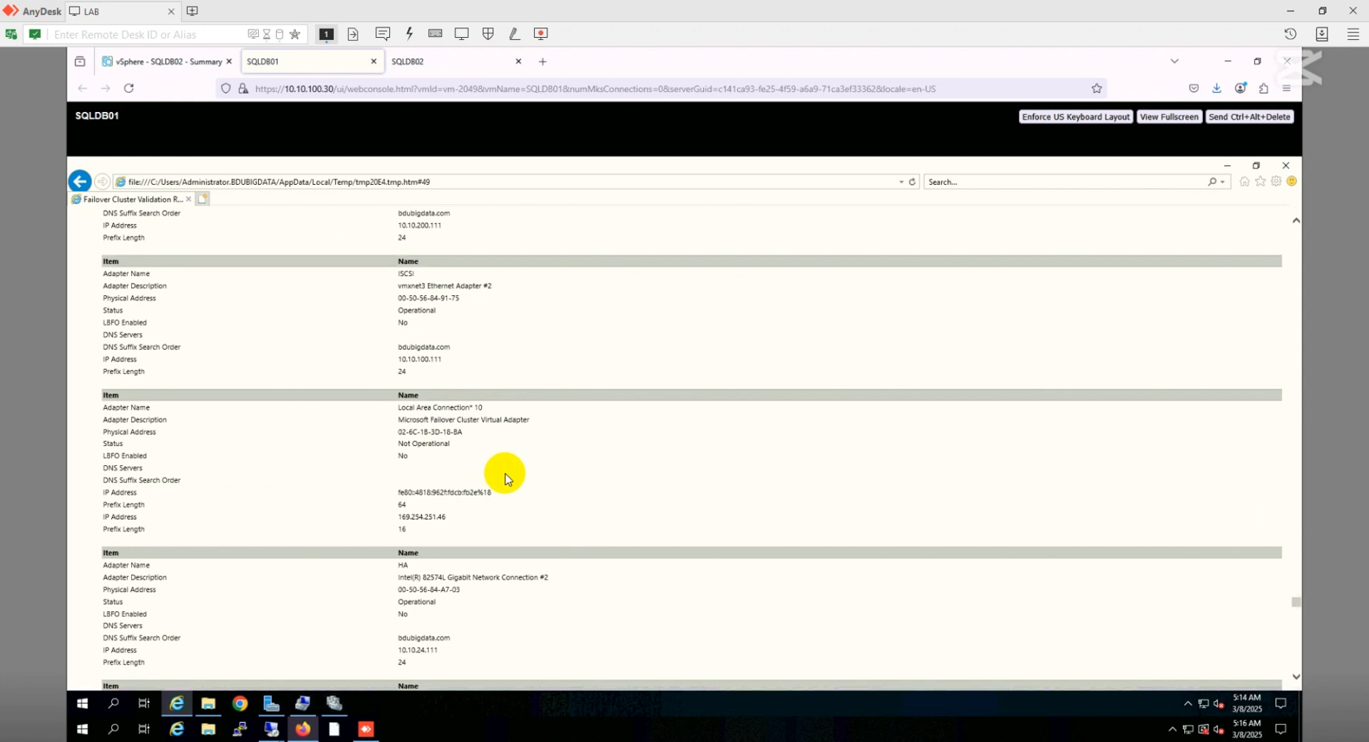
scroll(505, 478, down, 3)
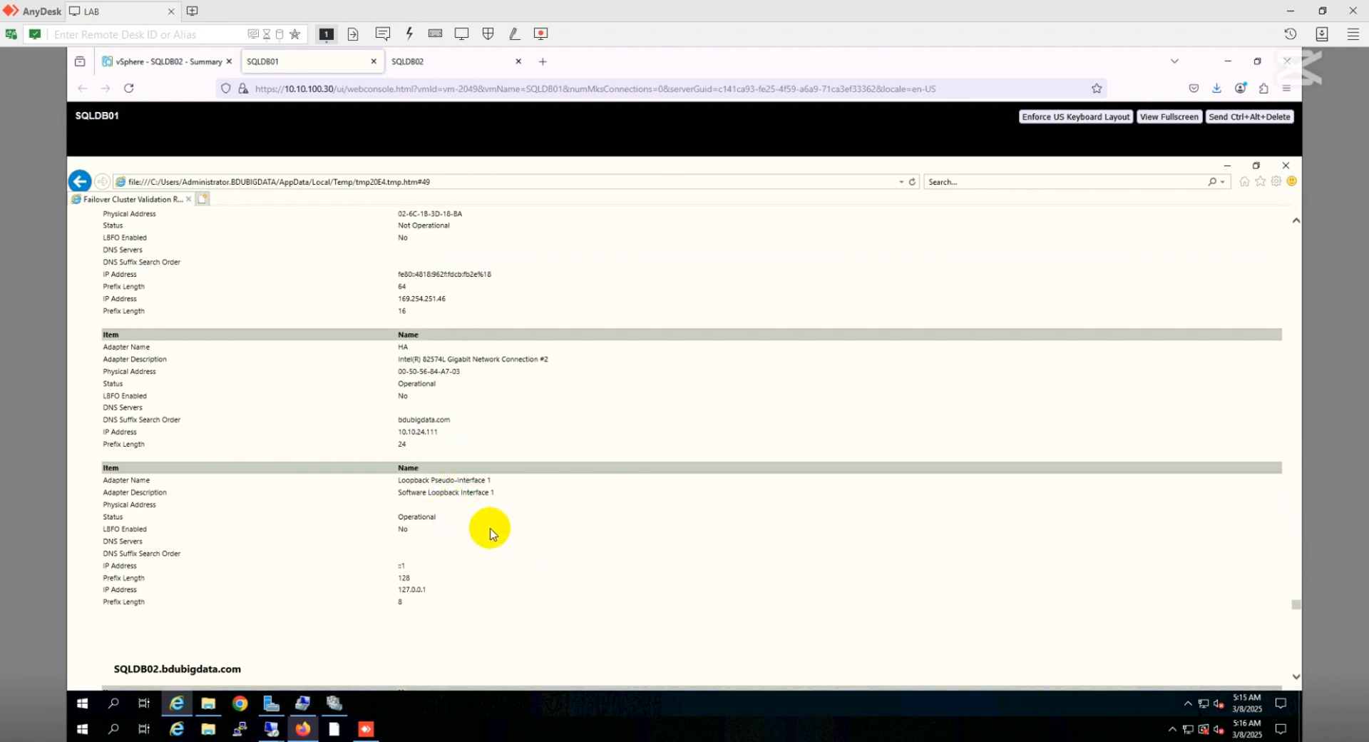
scroll(490, 533, down, 1)
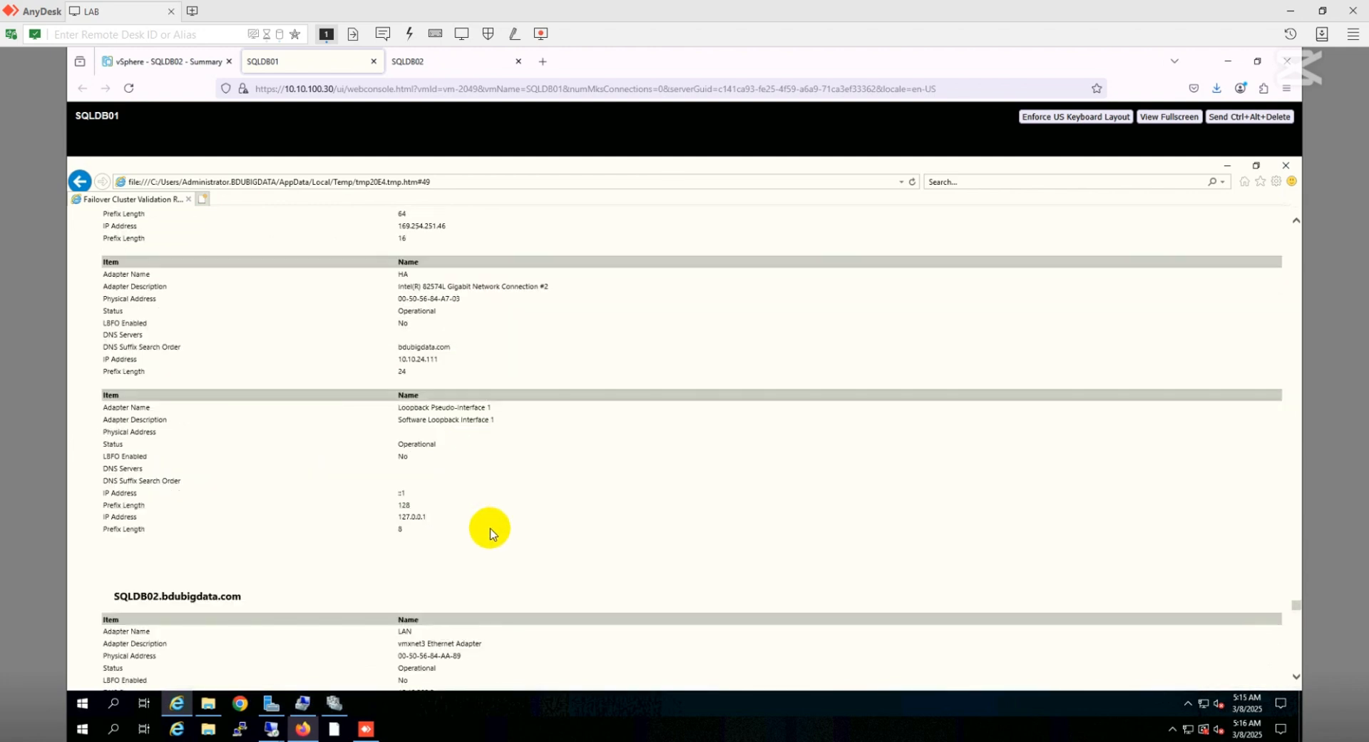
Examine SQLDB02's adapter details and the highlighted IPv4/IPv6 consistency findings in the IP configuration results.
scroll(489, 533, down, 3)
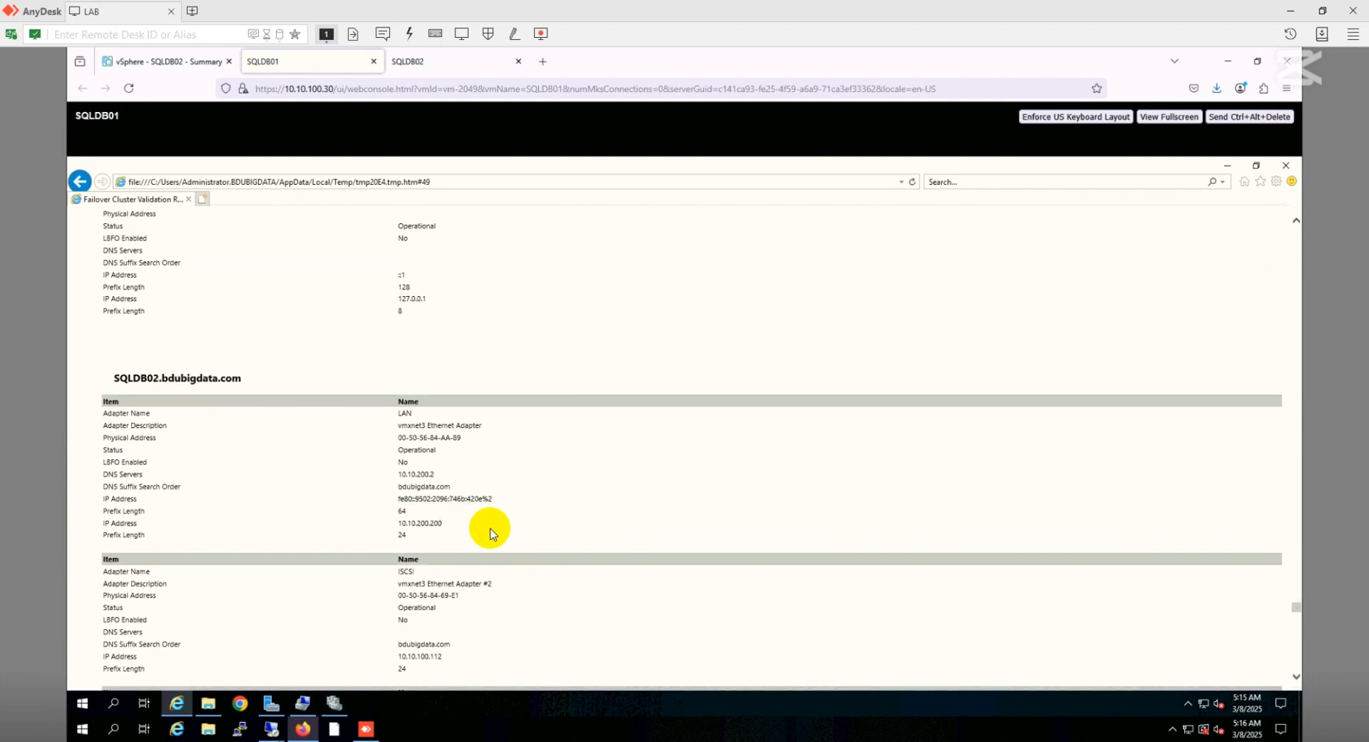
scroll(490, 533, down, 2)
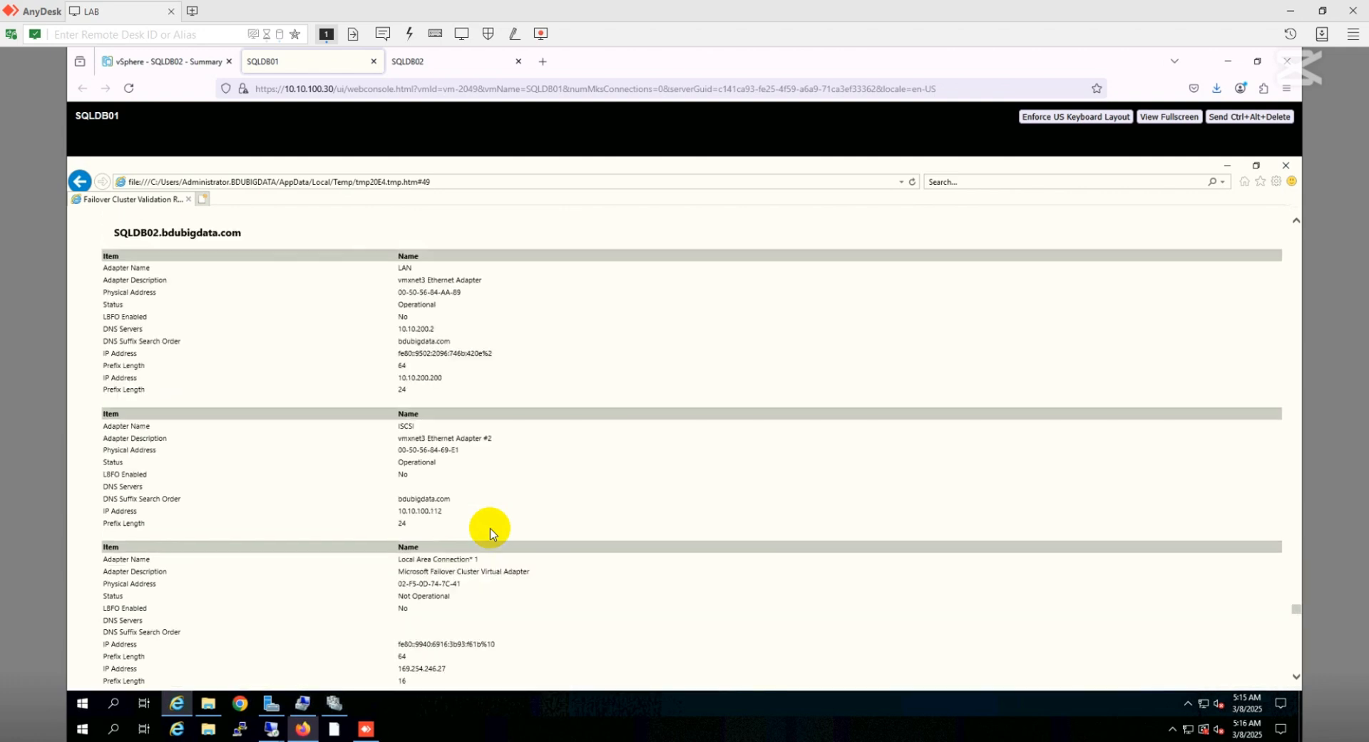
scroll(490, 533, down, 8)
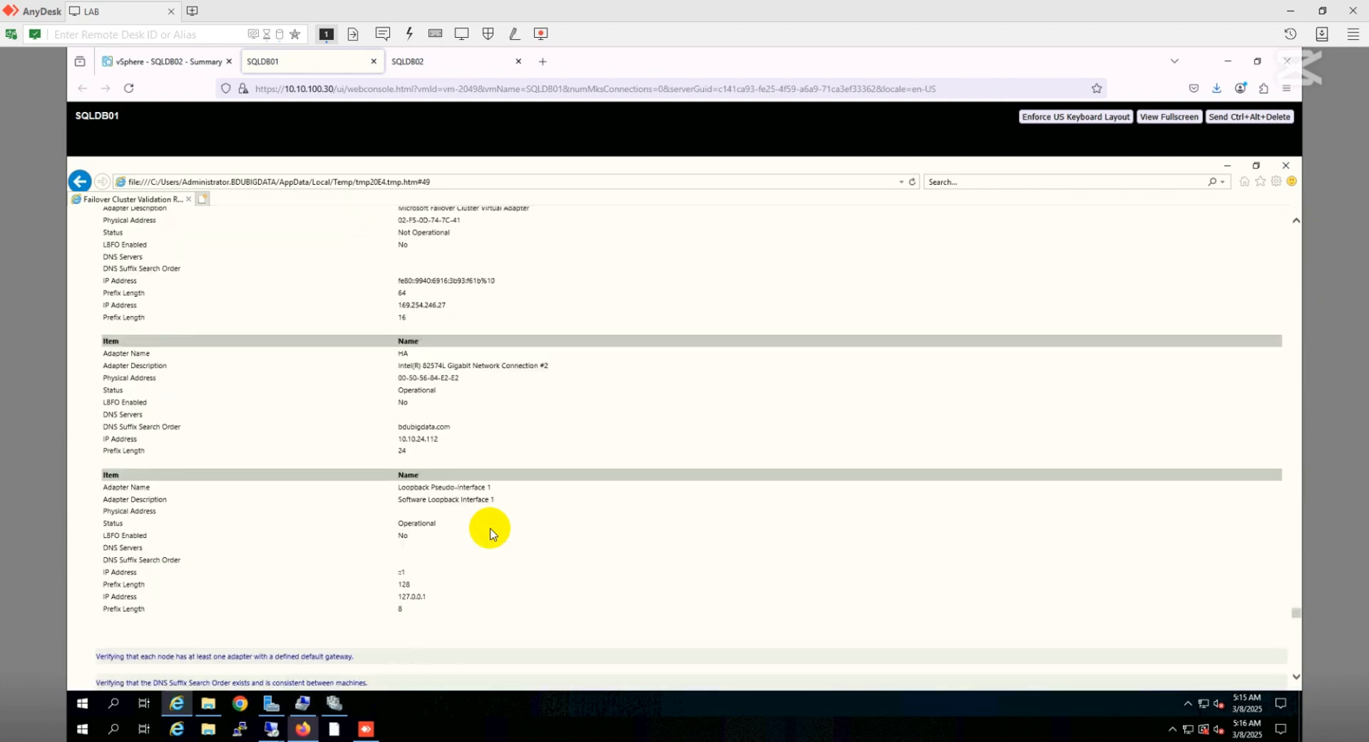
scroll(490, 533, down, 1)
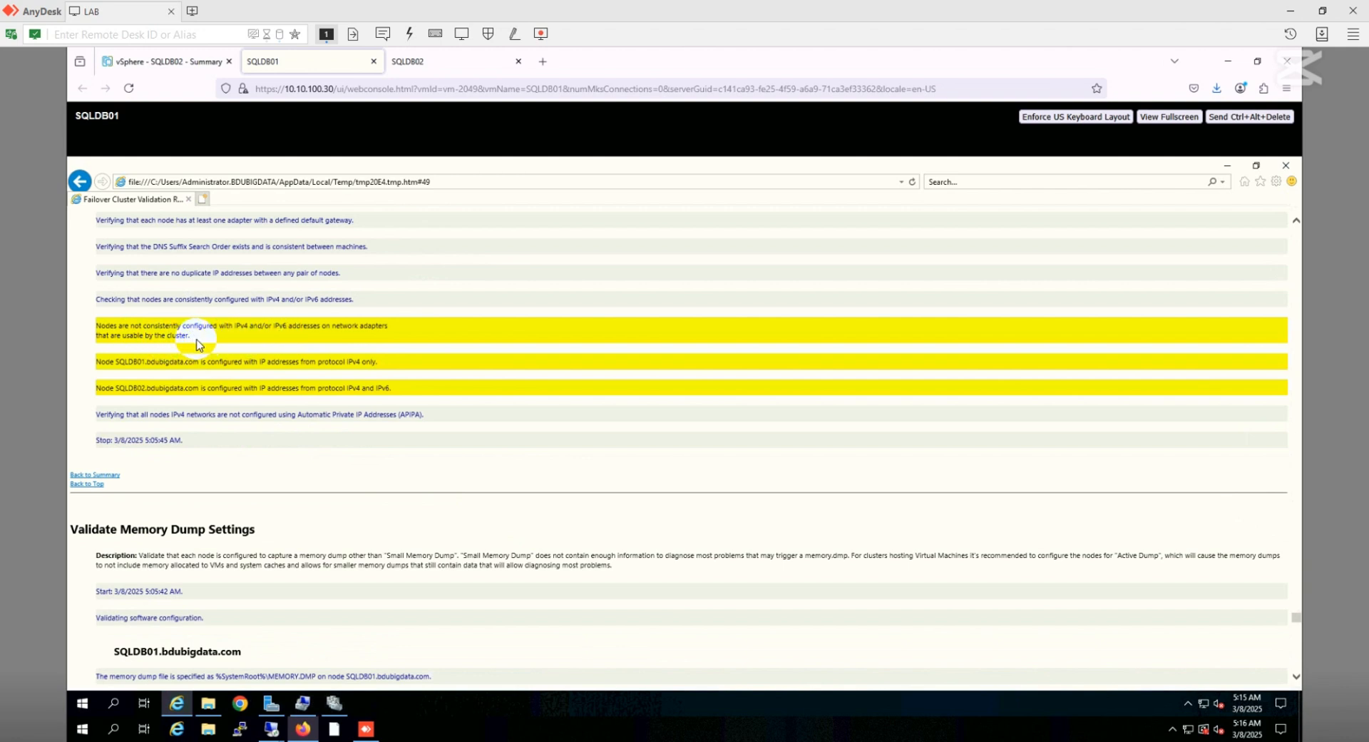
drag(144, 361, 362, 389)
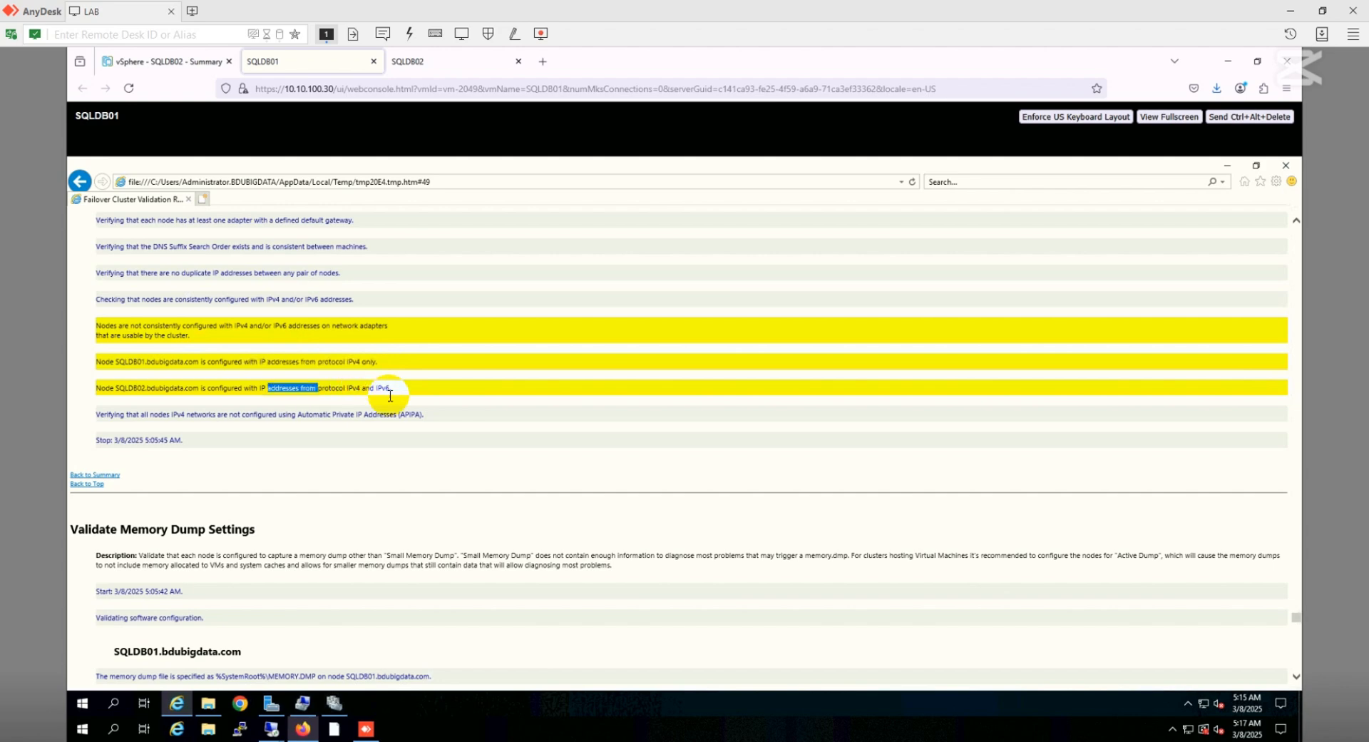
scroll(1105, 250, down, 6)
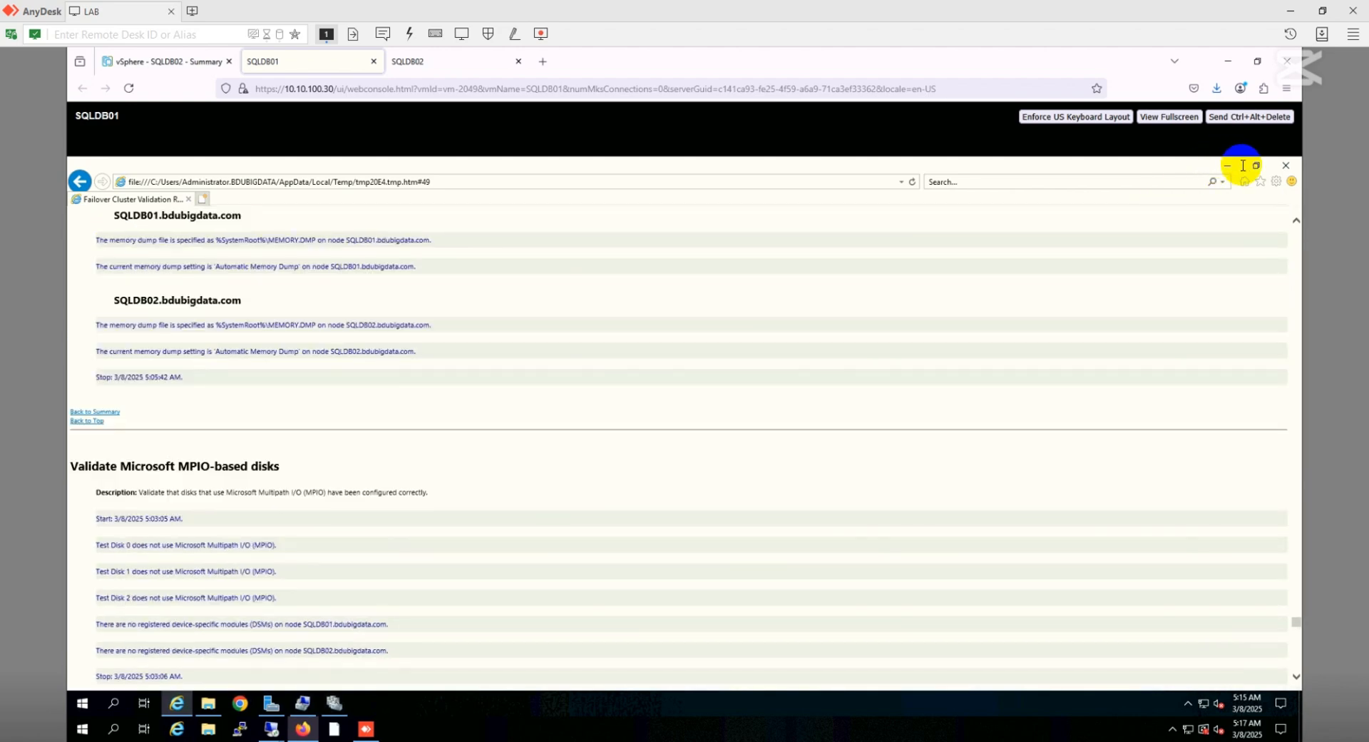
Minimize the report, finish the validation wizard and set the cluster name to hostcluster.
click(1230, 168)
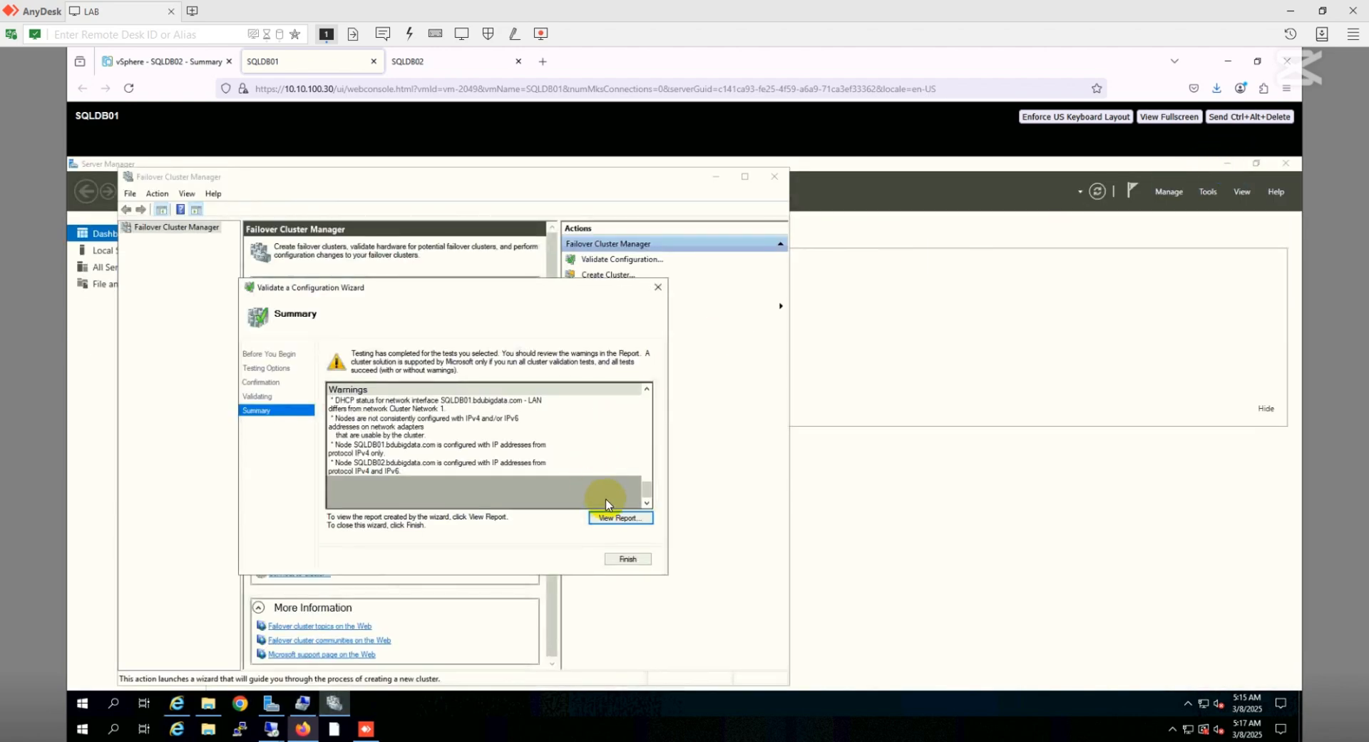
click(629, 562)
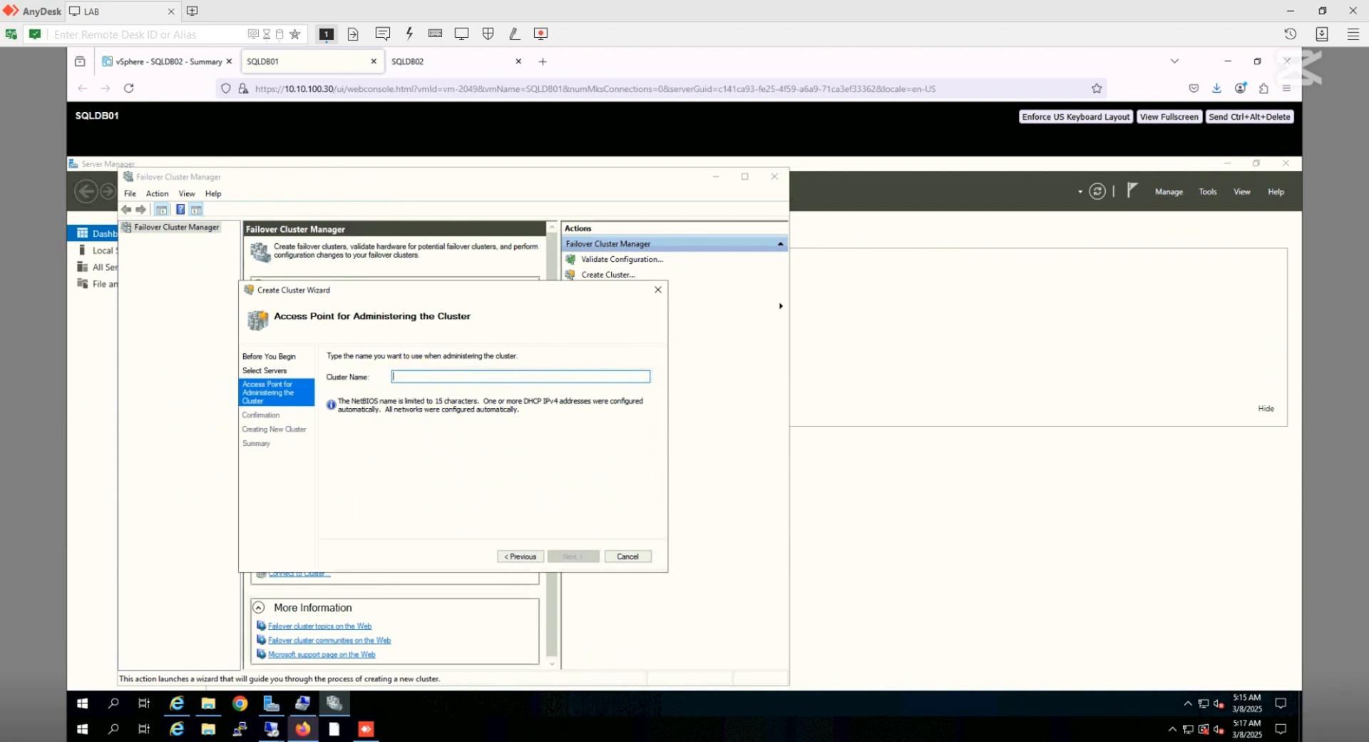
click(419, 379)
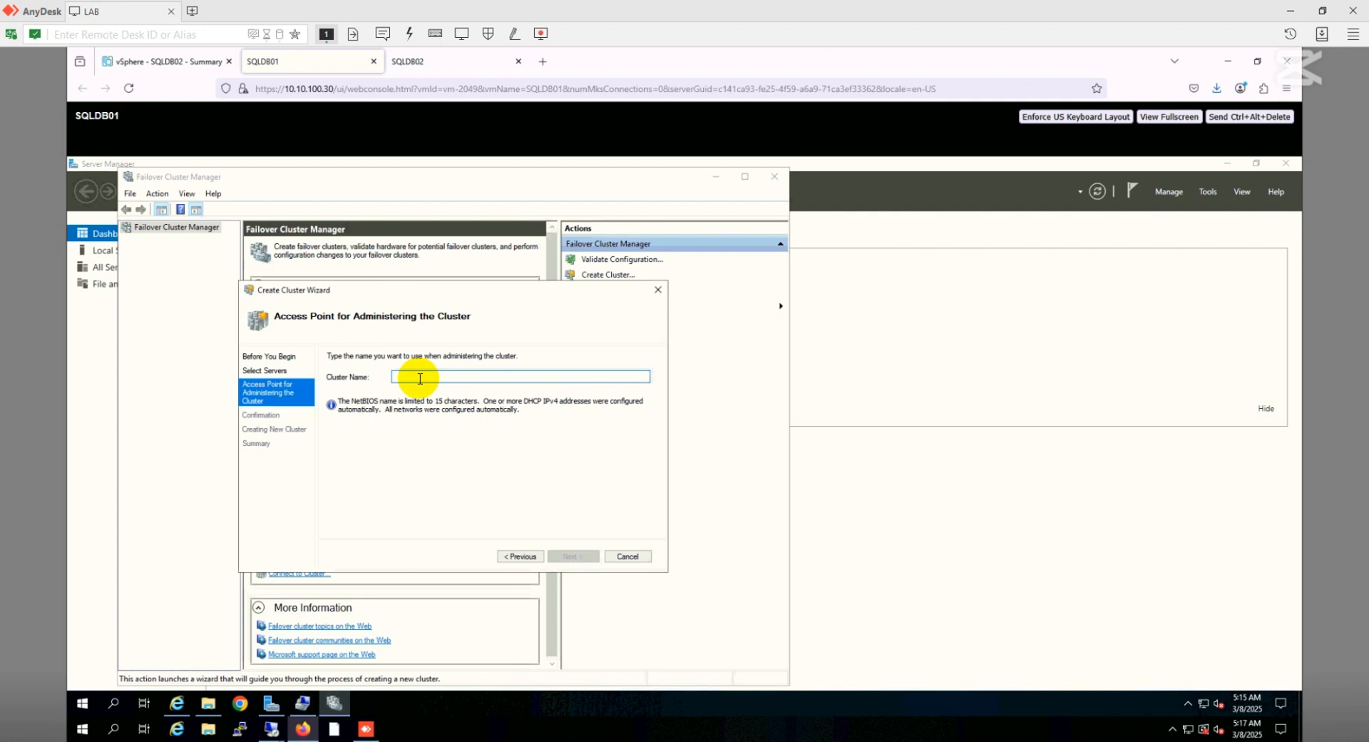
text(sqldbhostcls)
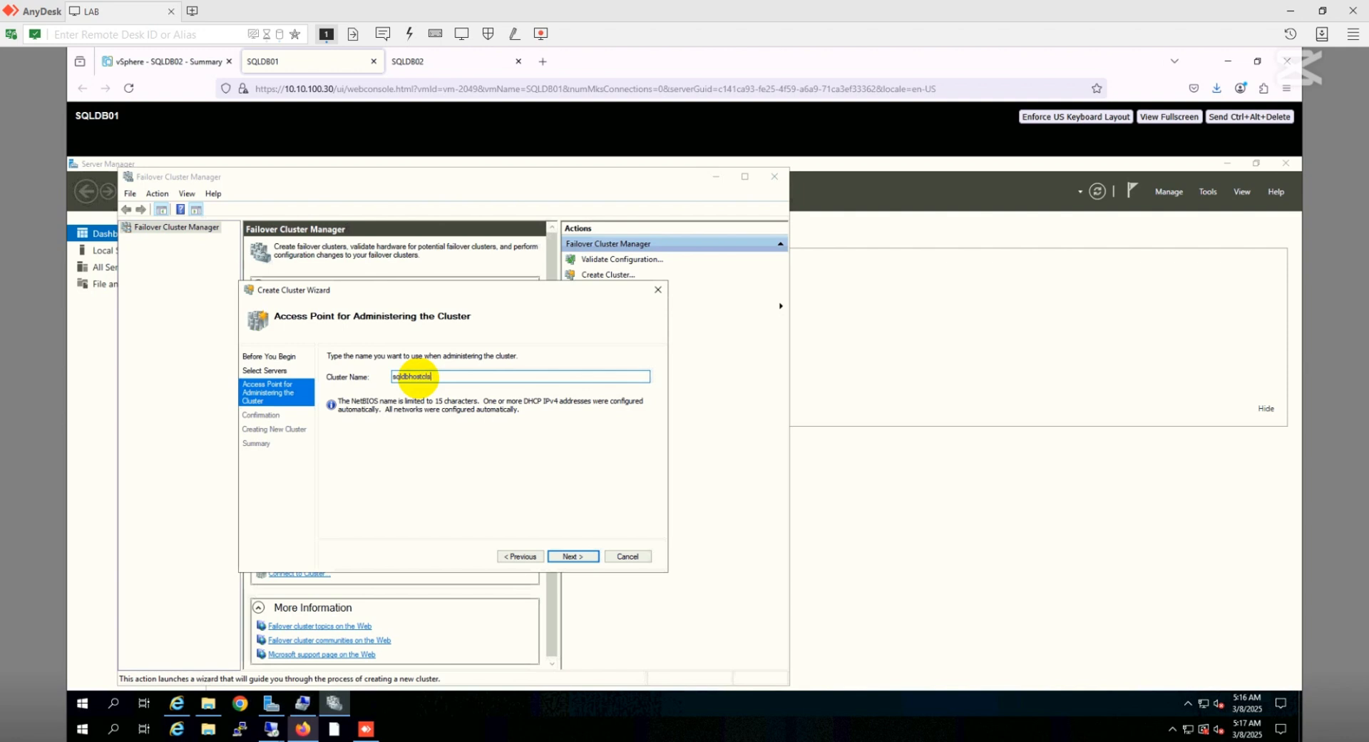
double_click(413, 378)
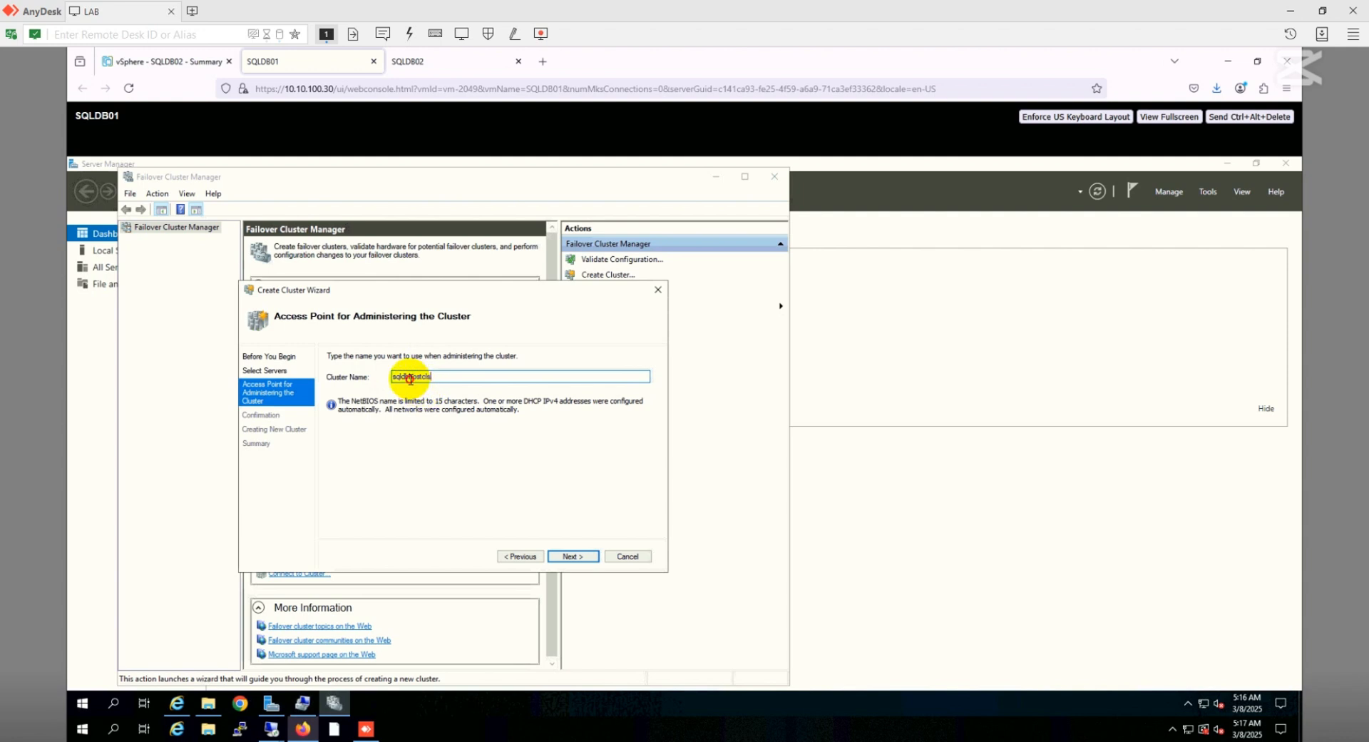
click(410, 377)
key(BackSpace)
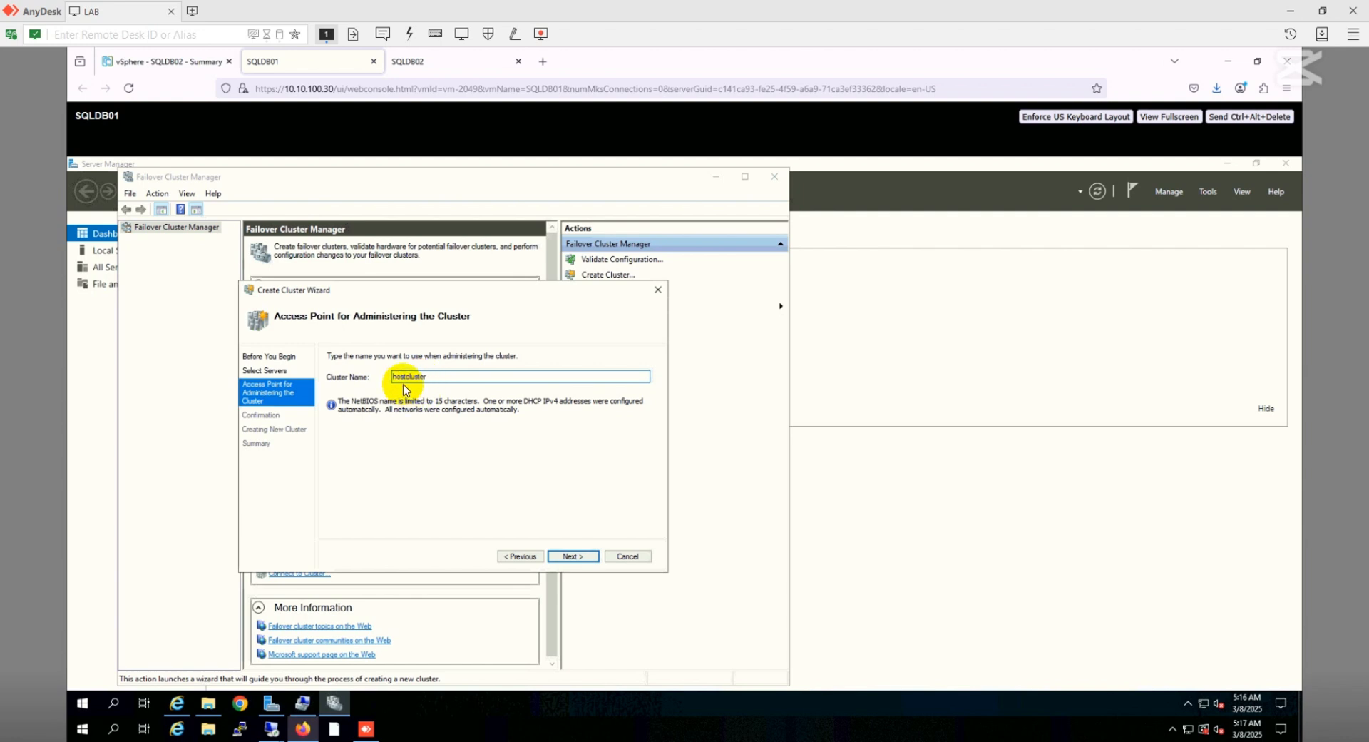
double_click(410, 376)
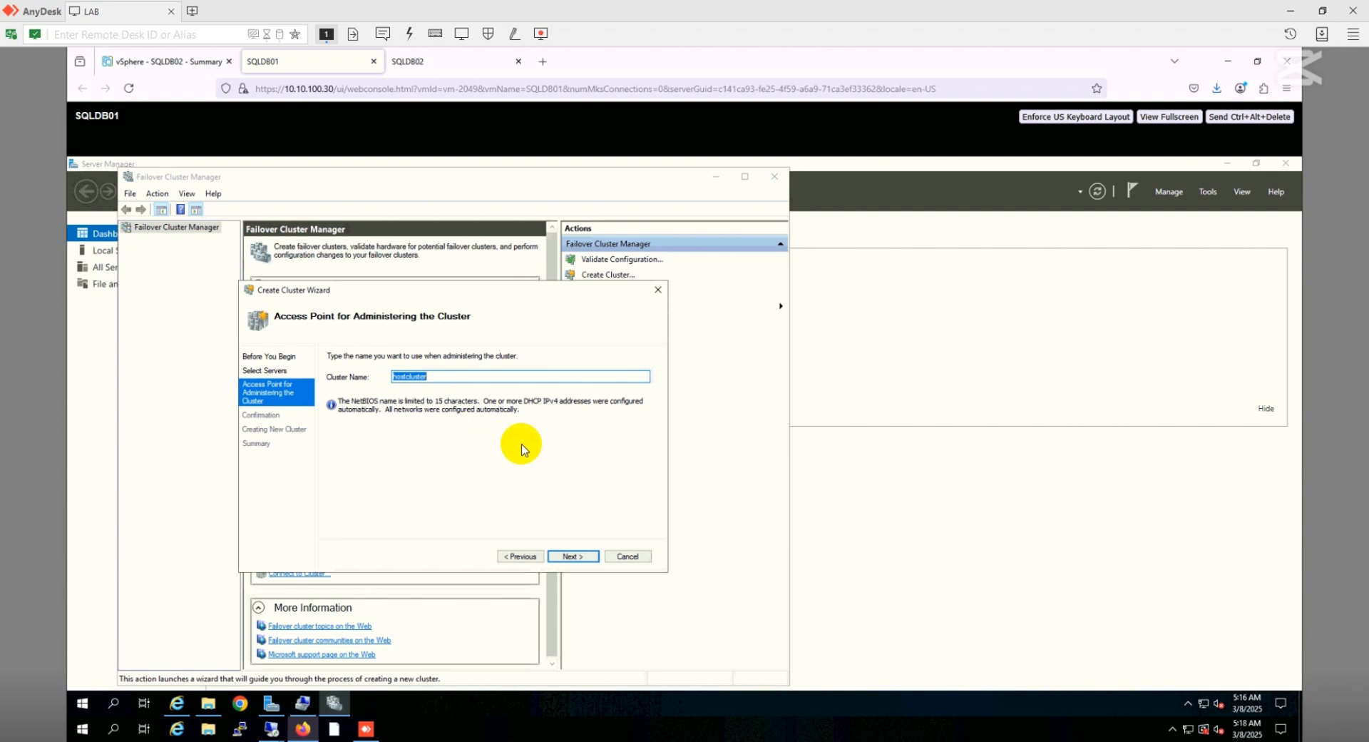
click(574, 556)
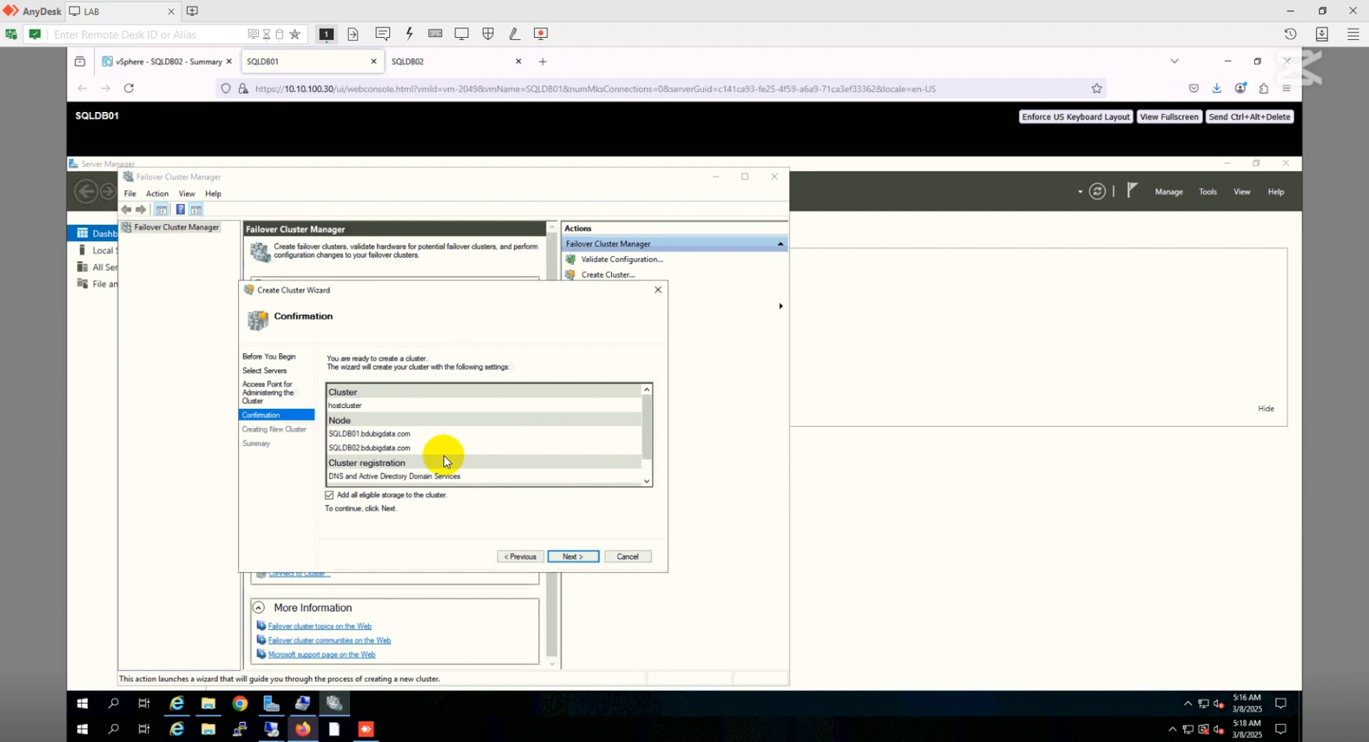
Review the confirmation settings, create the cluster with all eligible storage added, and maximize the manager window.
scroll(443, 458, down, 1)
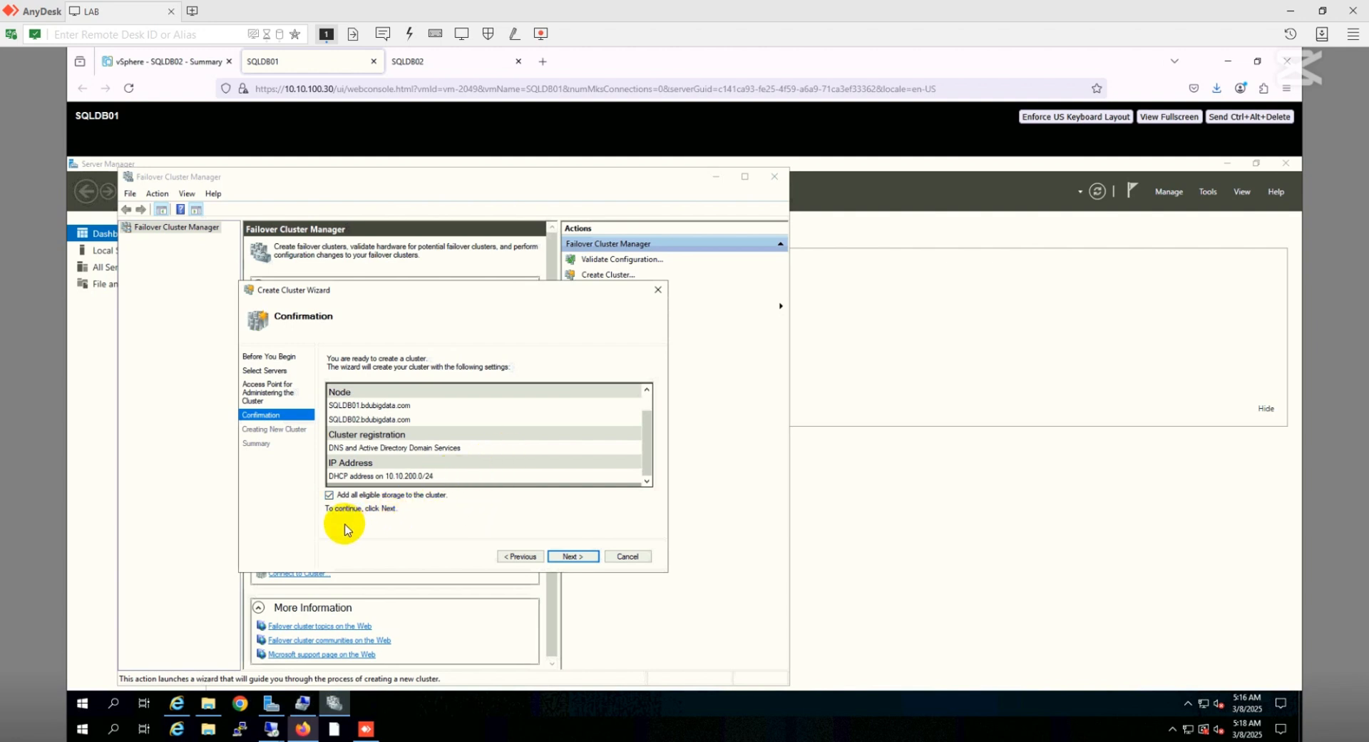
click(576, 556)
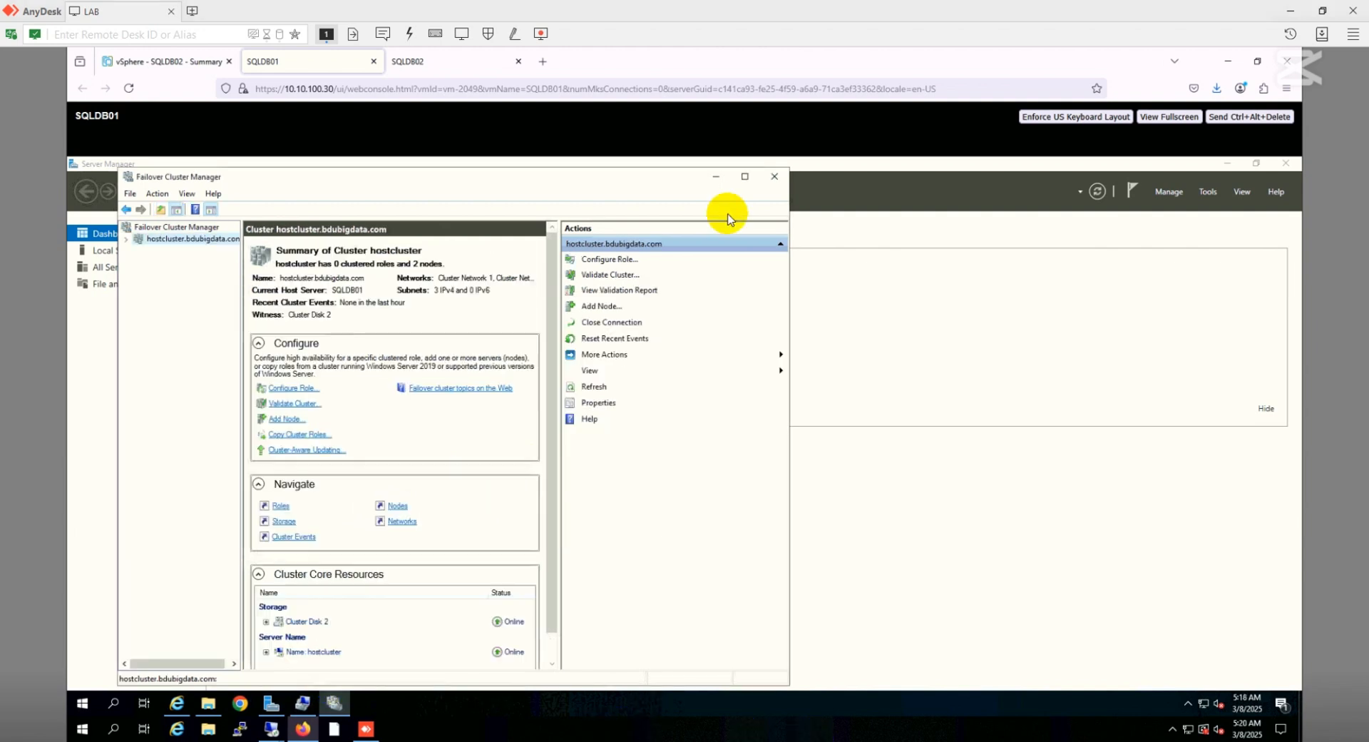
click(744, 178)
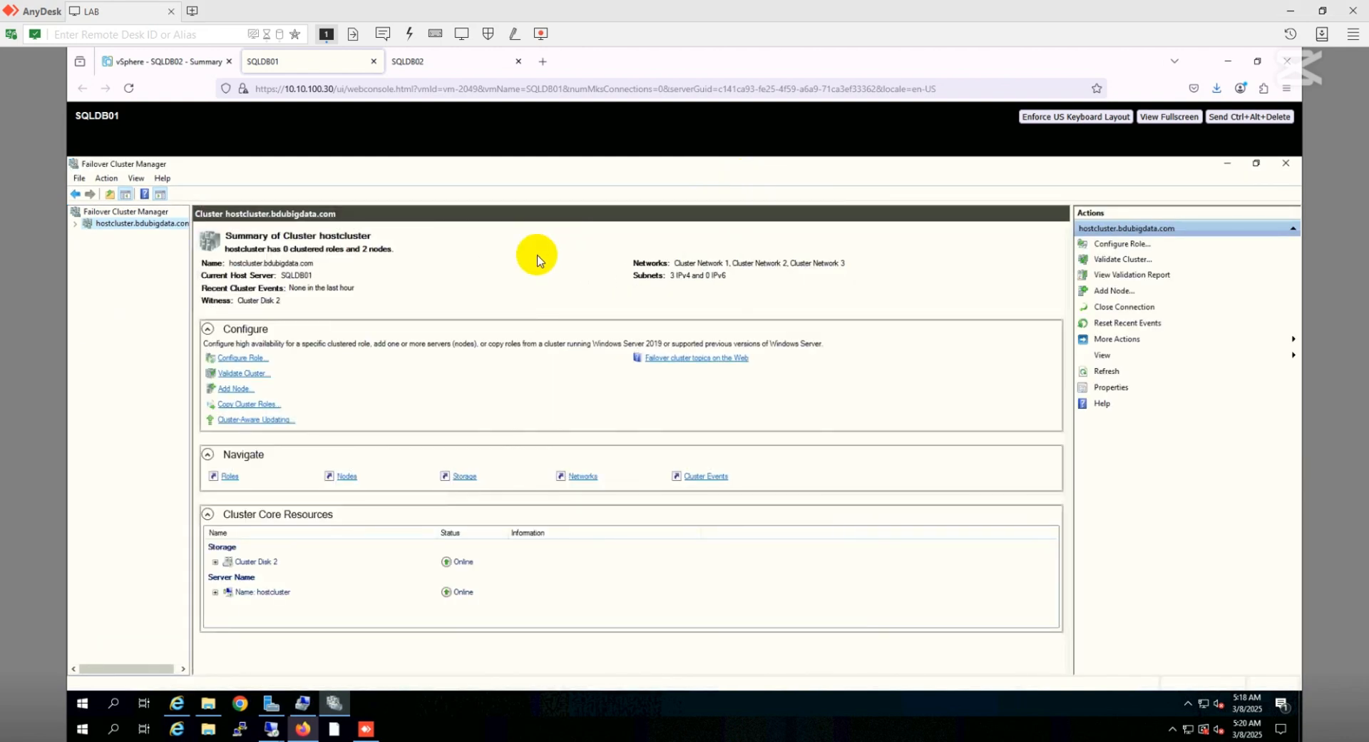
Expand the hostcluster tree and check the status and votes of its nodes.
click(76, 224)
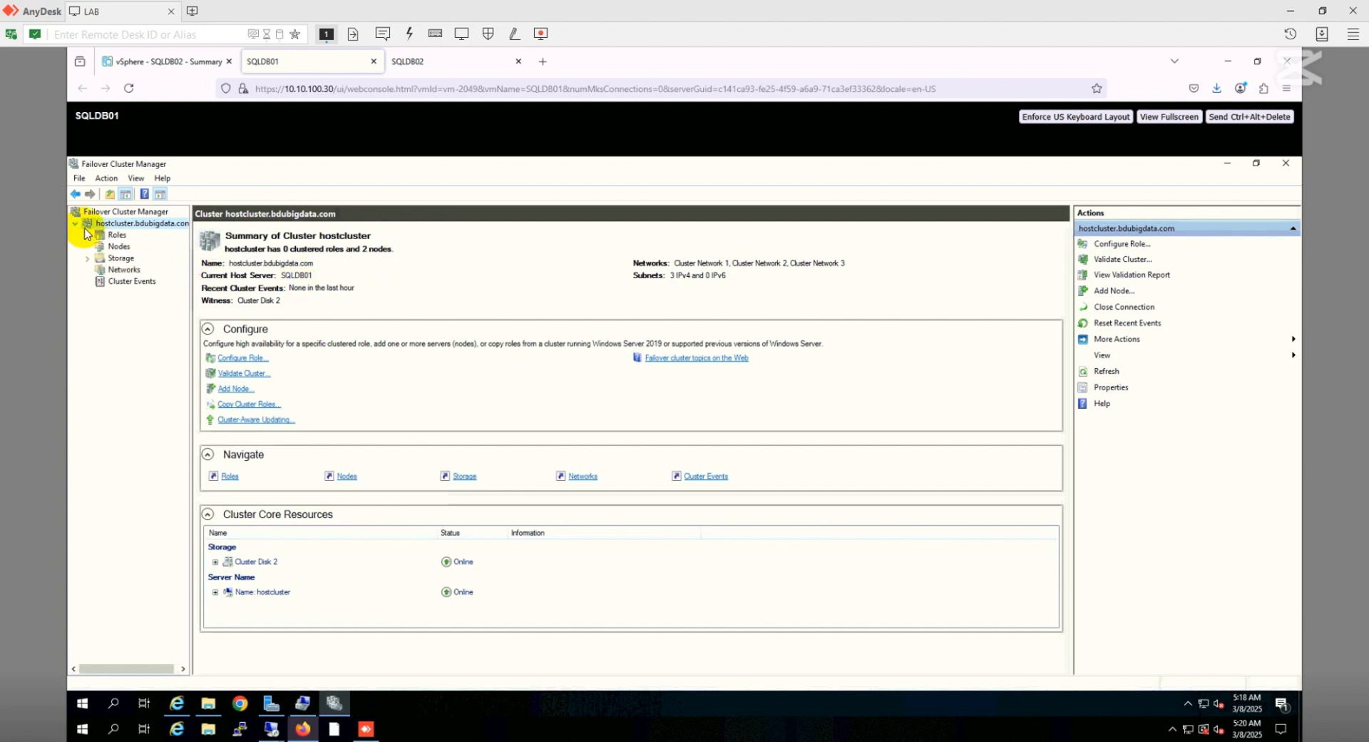
click(118, 249)
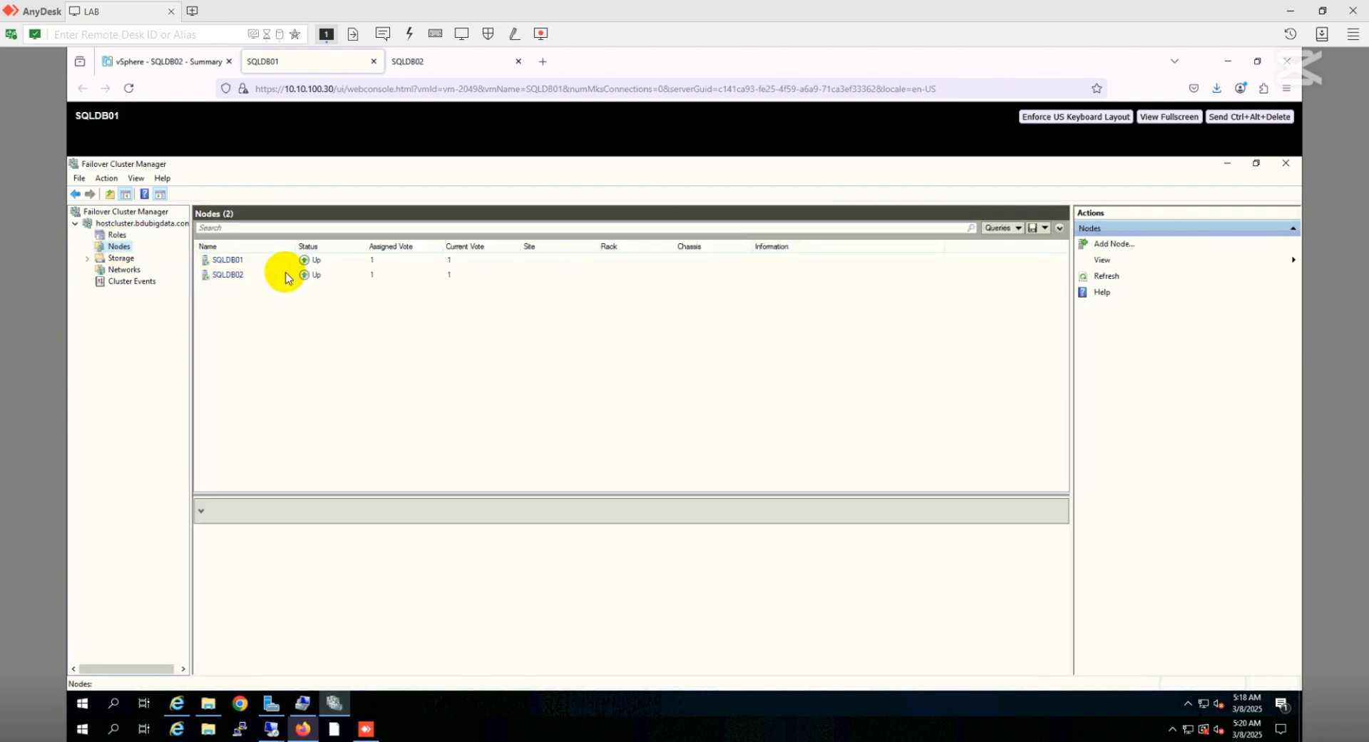
click(270, 261)
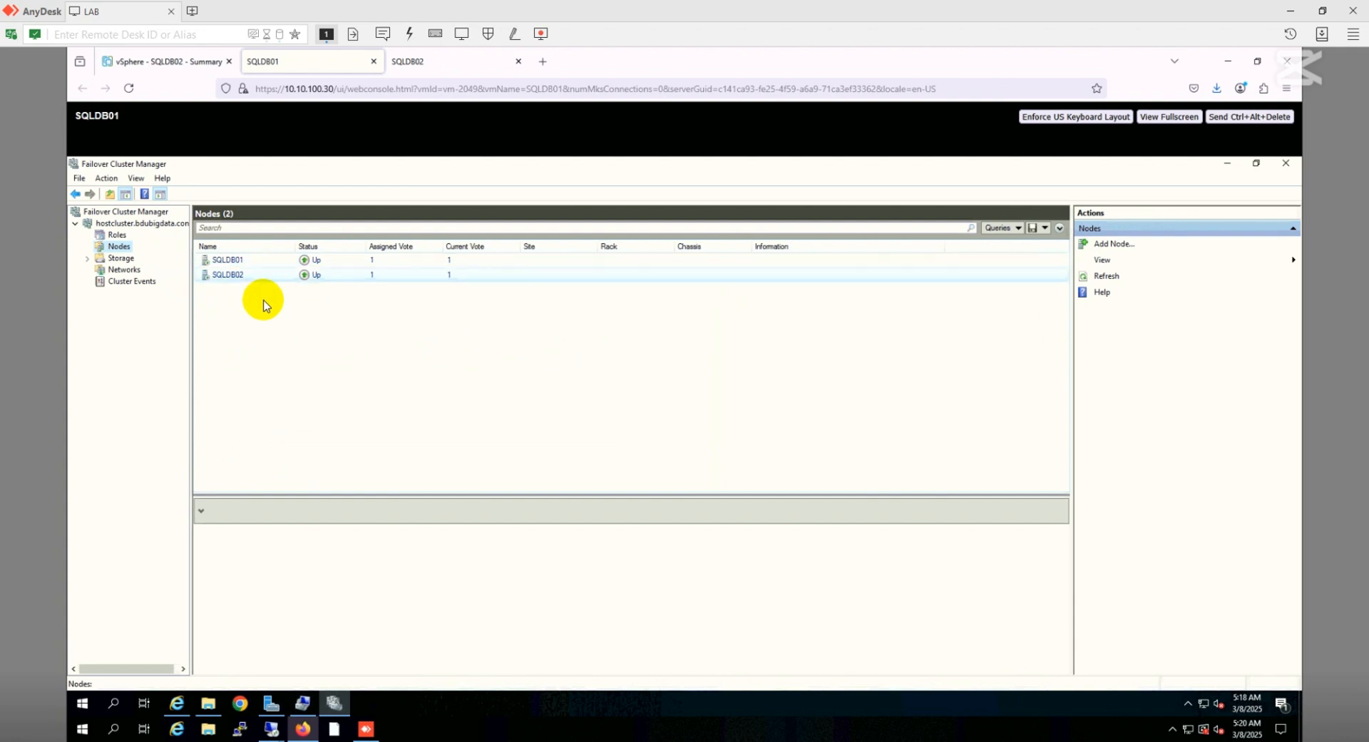
Check the cluster's disks under Storage and view the volume details of Cluster Disk 3.
click(107, 260)
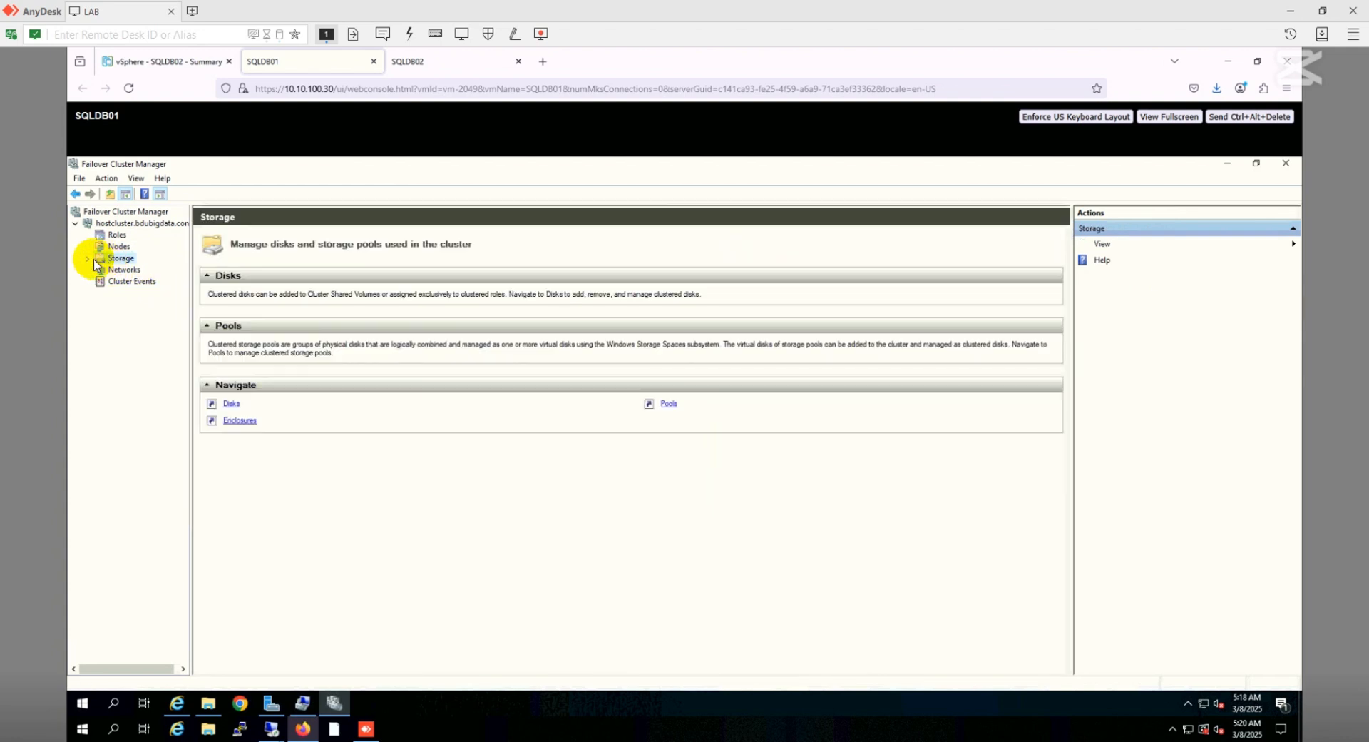
click(87, 259)
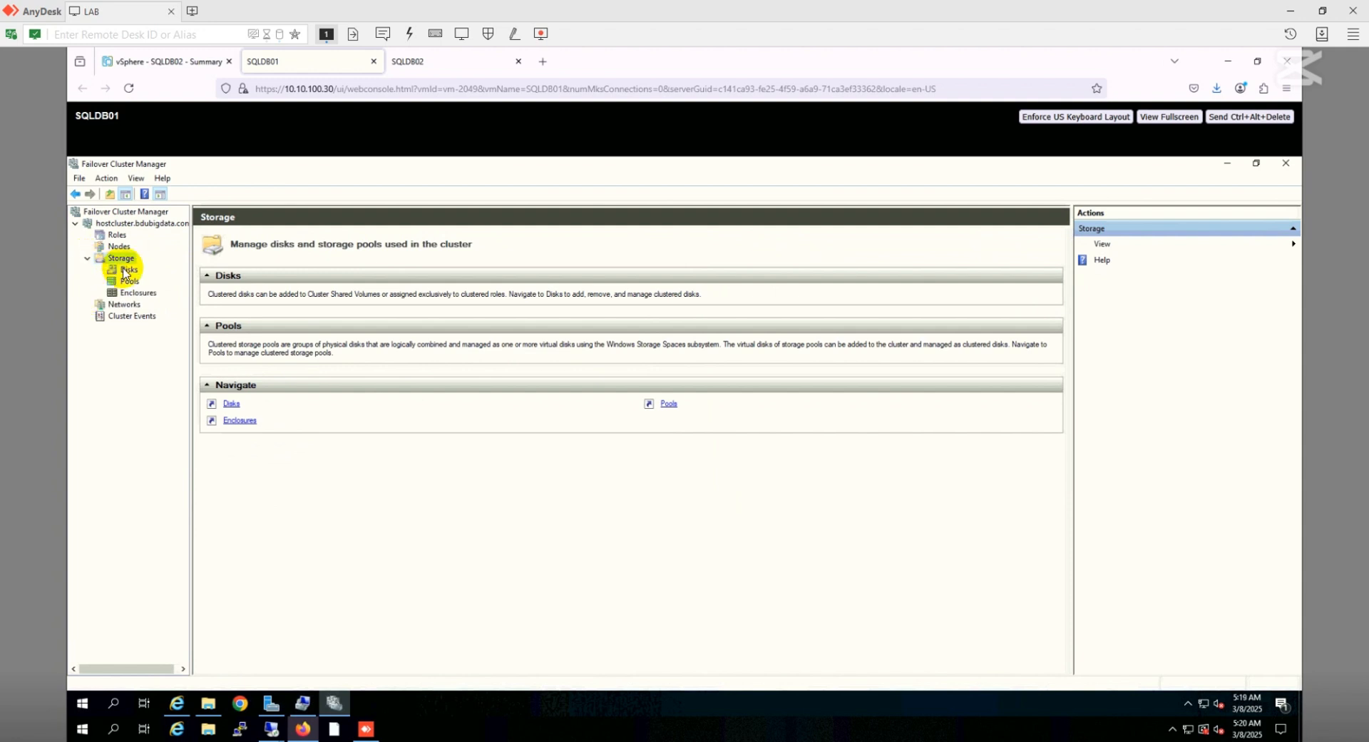
click(126, 270)
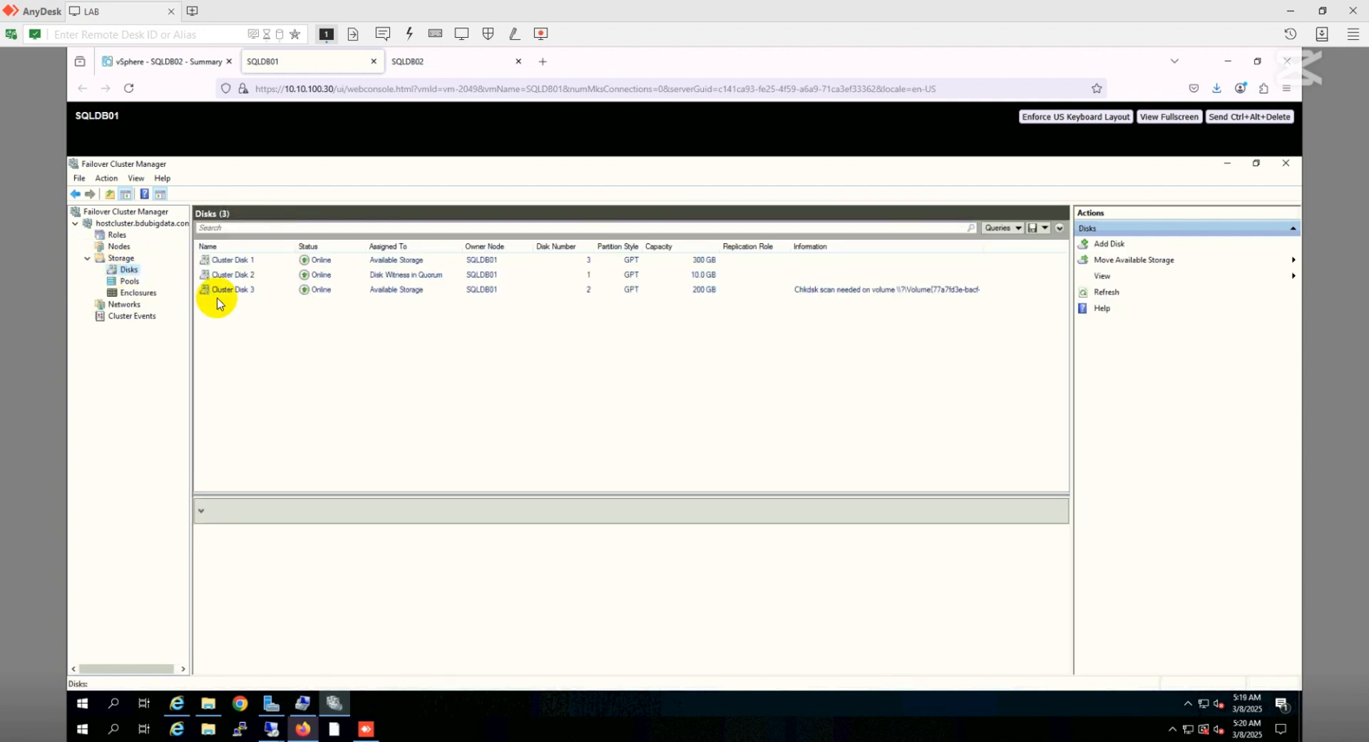
click(217, 296)
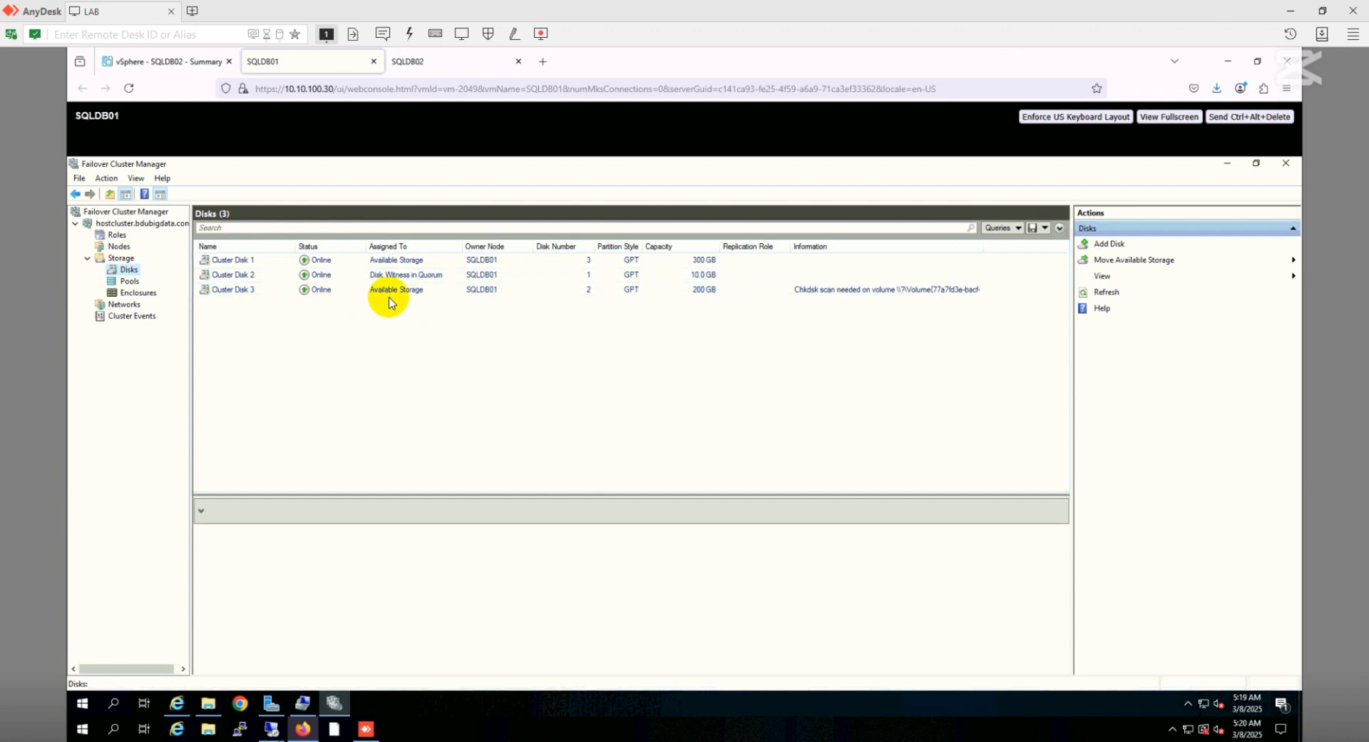
click(524, 293)
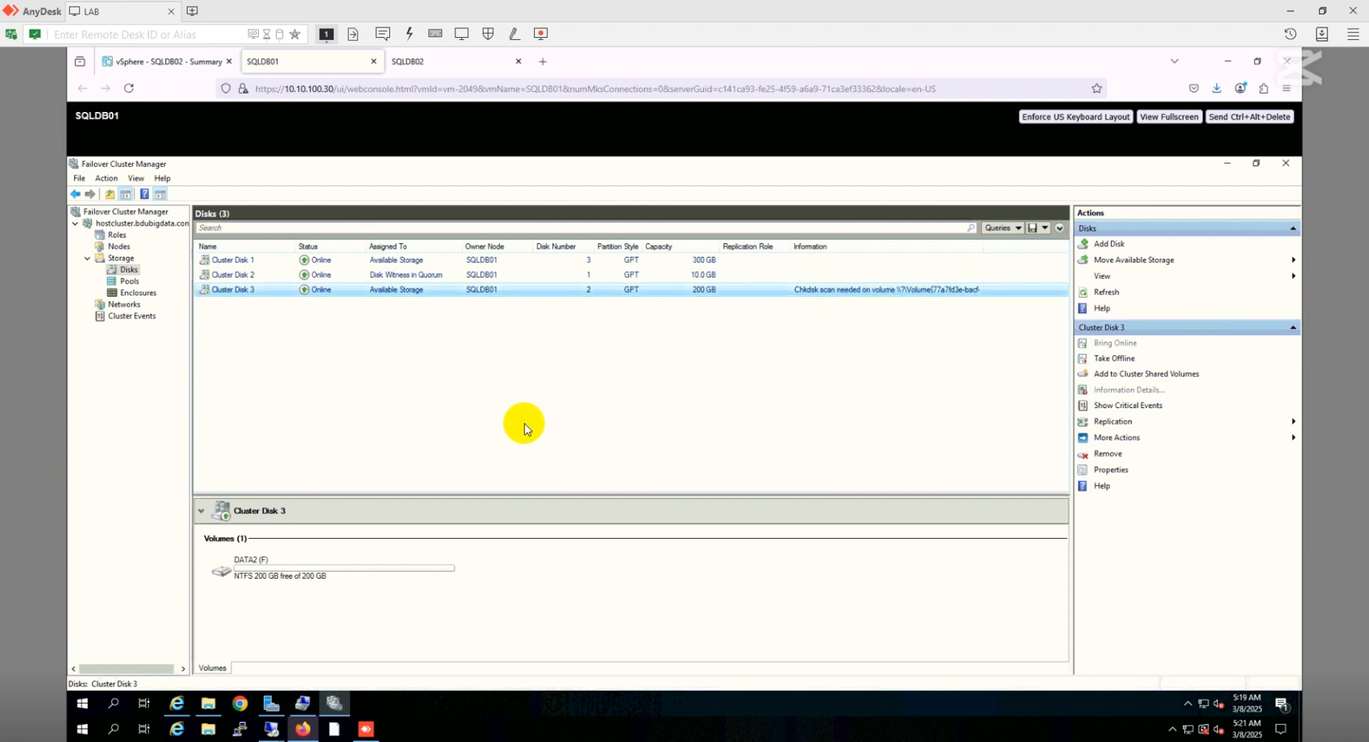
Check the status, cluster use and subnets of the cluster's networks.
click(118, 305)
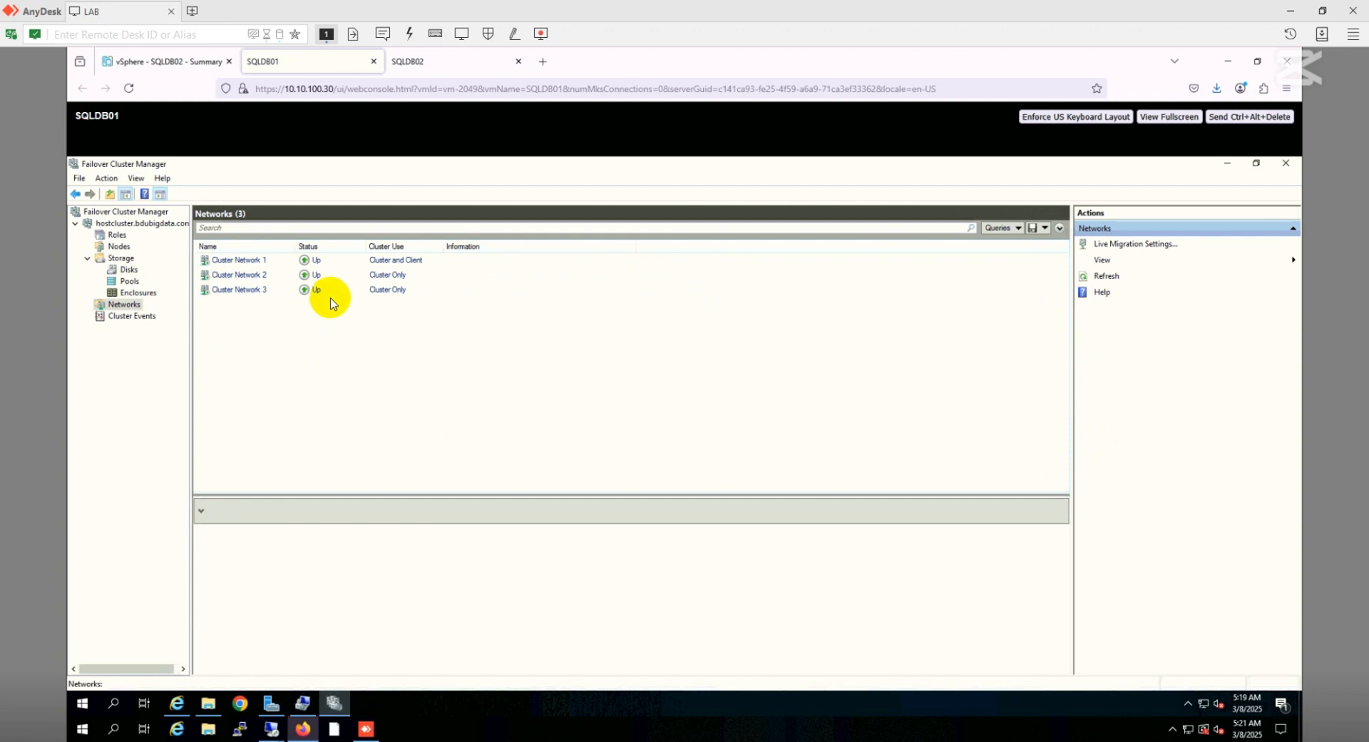
click(272, 263)
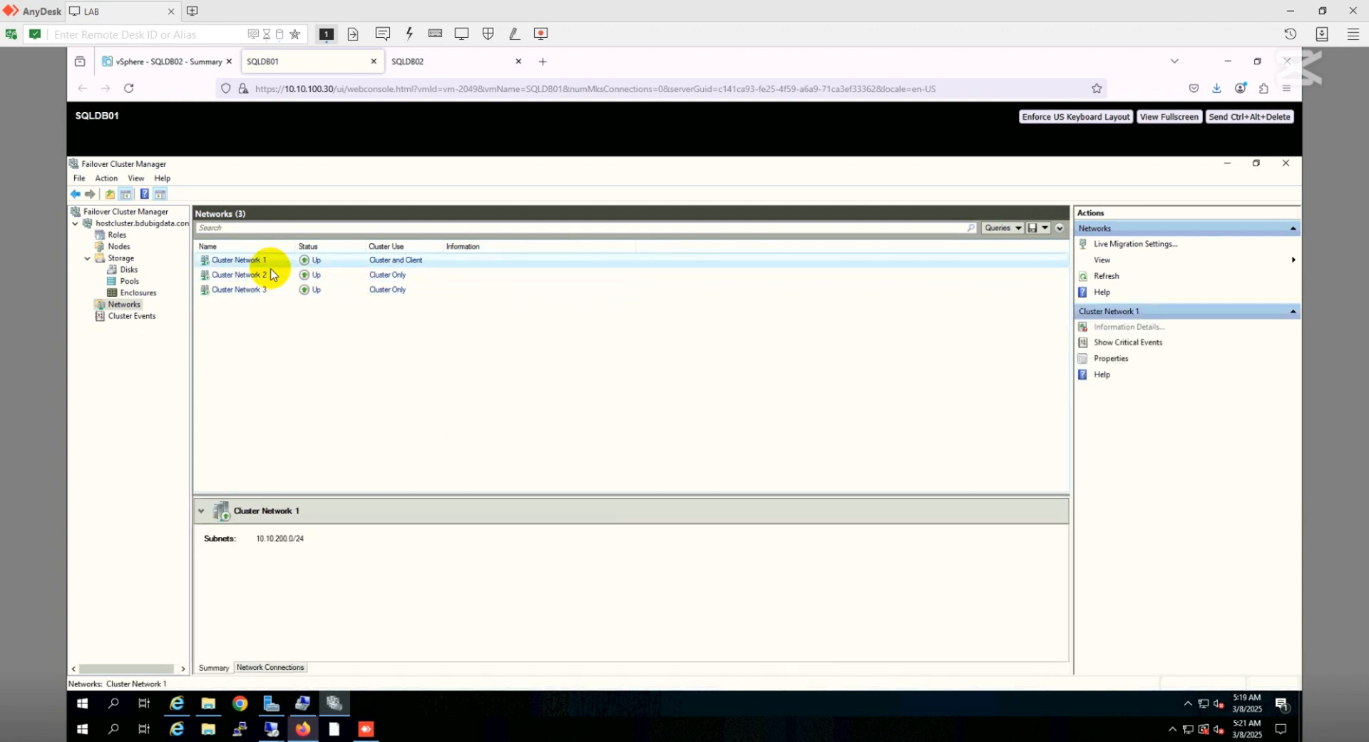
click(271, 271)
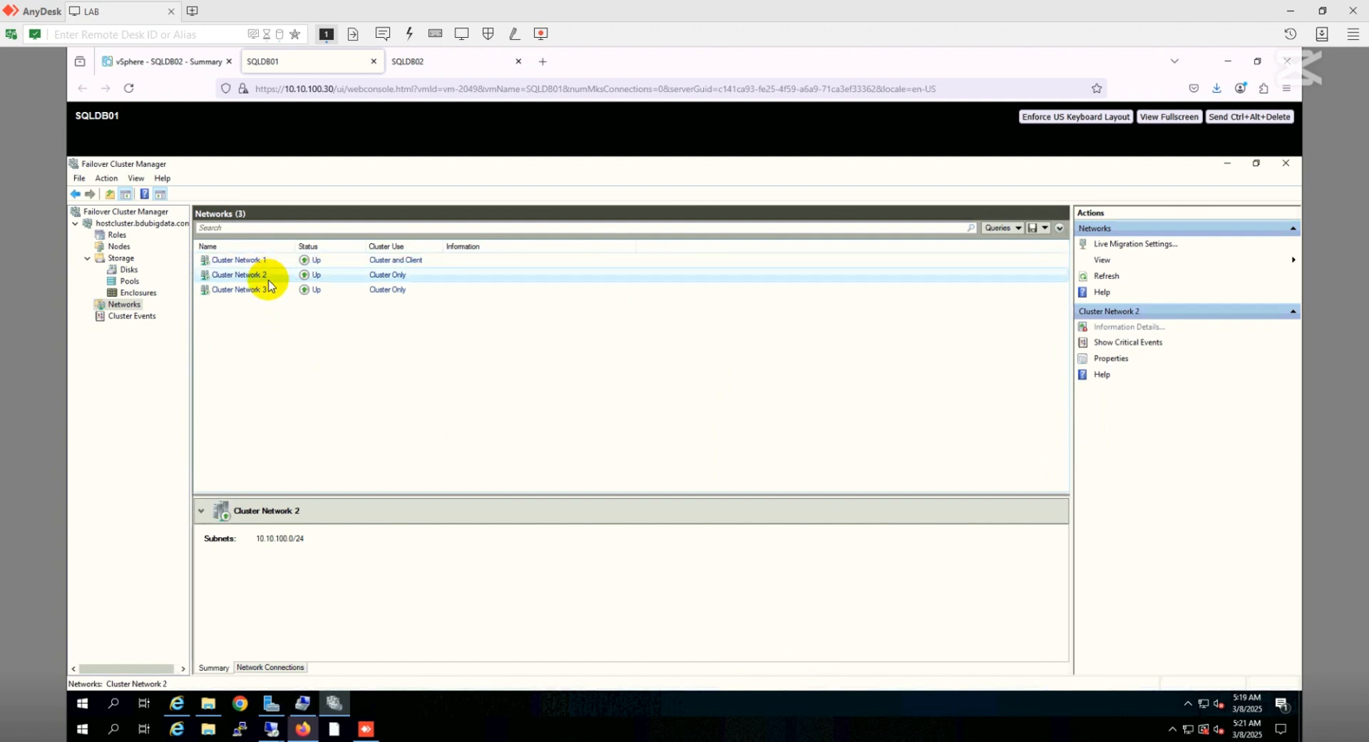
click(275, 295)
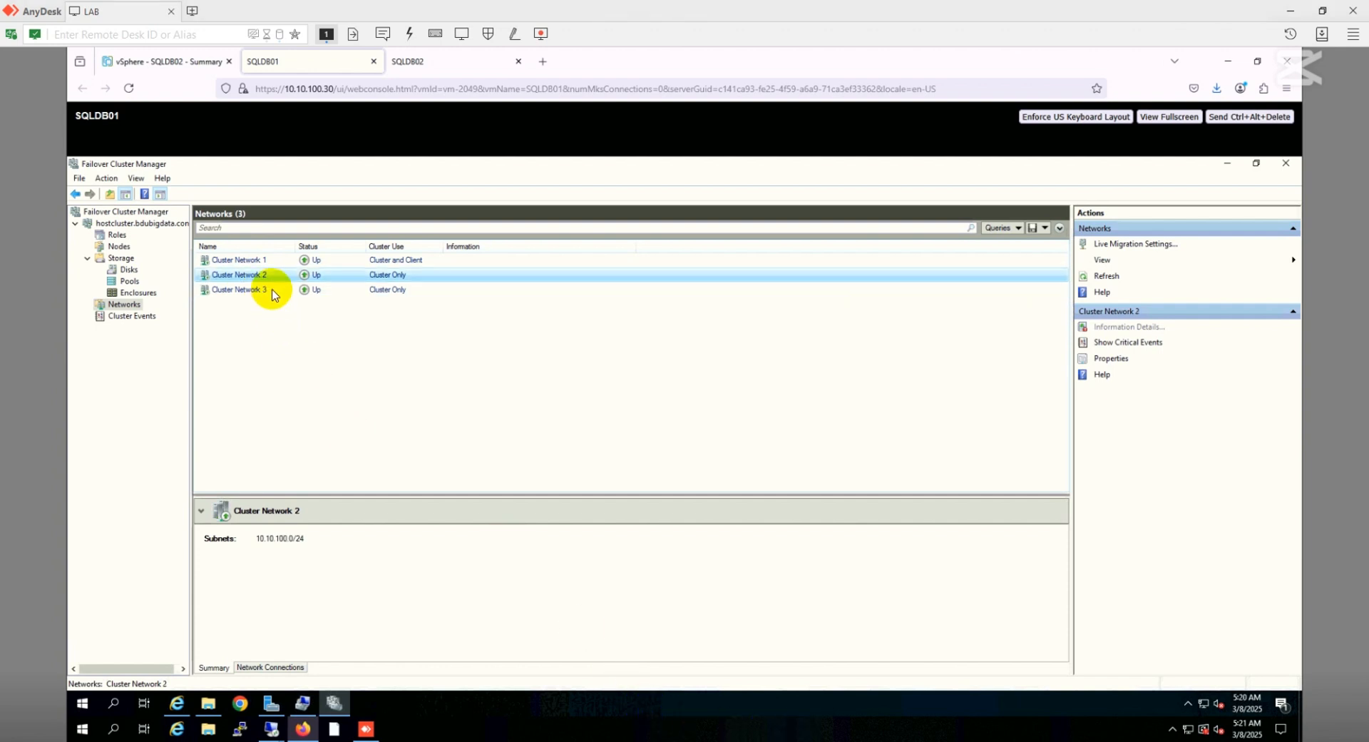
Rename Cluster Network 1 as LAN in its properties and apply the change.
click(271, 263)
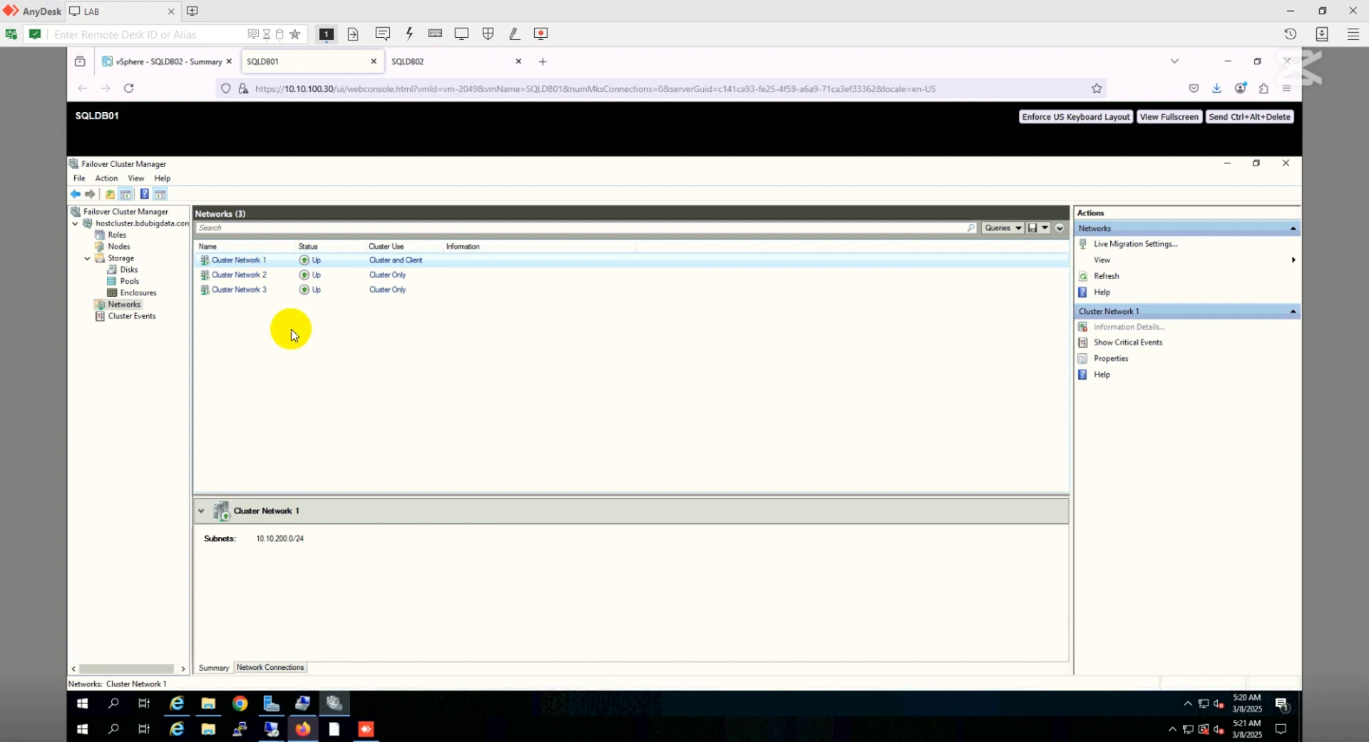
right_click(277, 262)
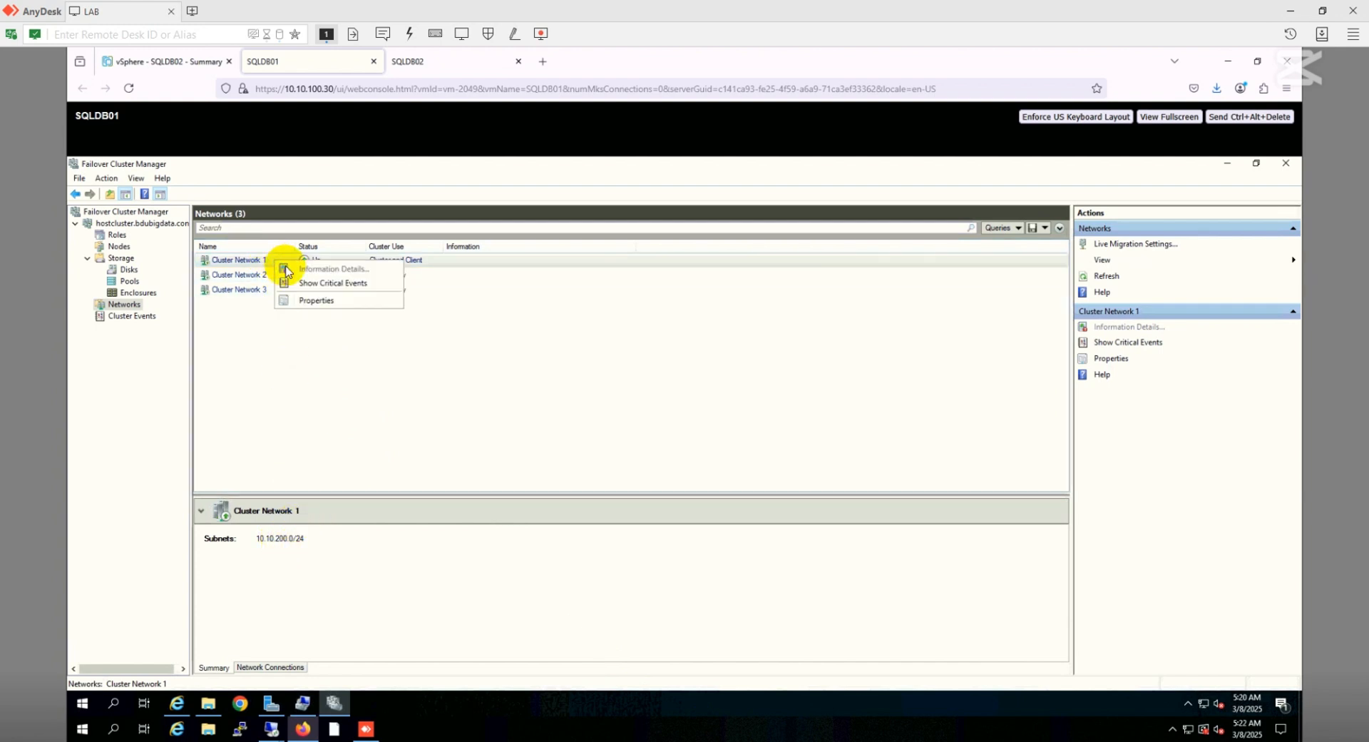
click(319, 302)
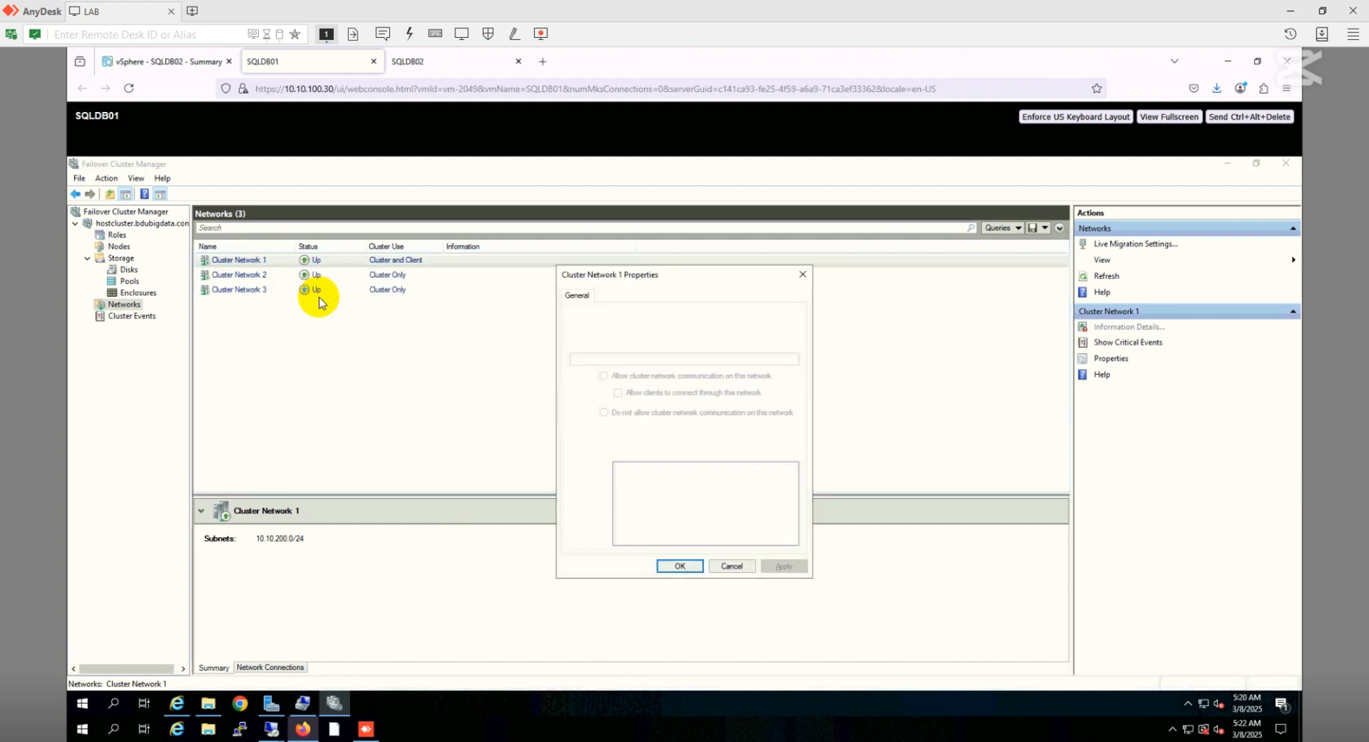
click(633, 359)
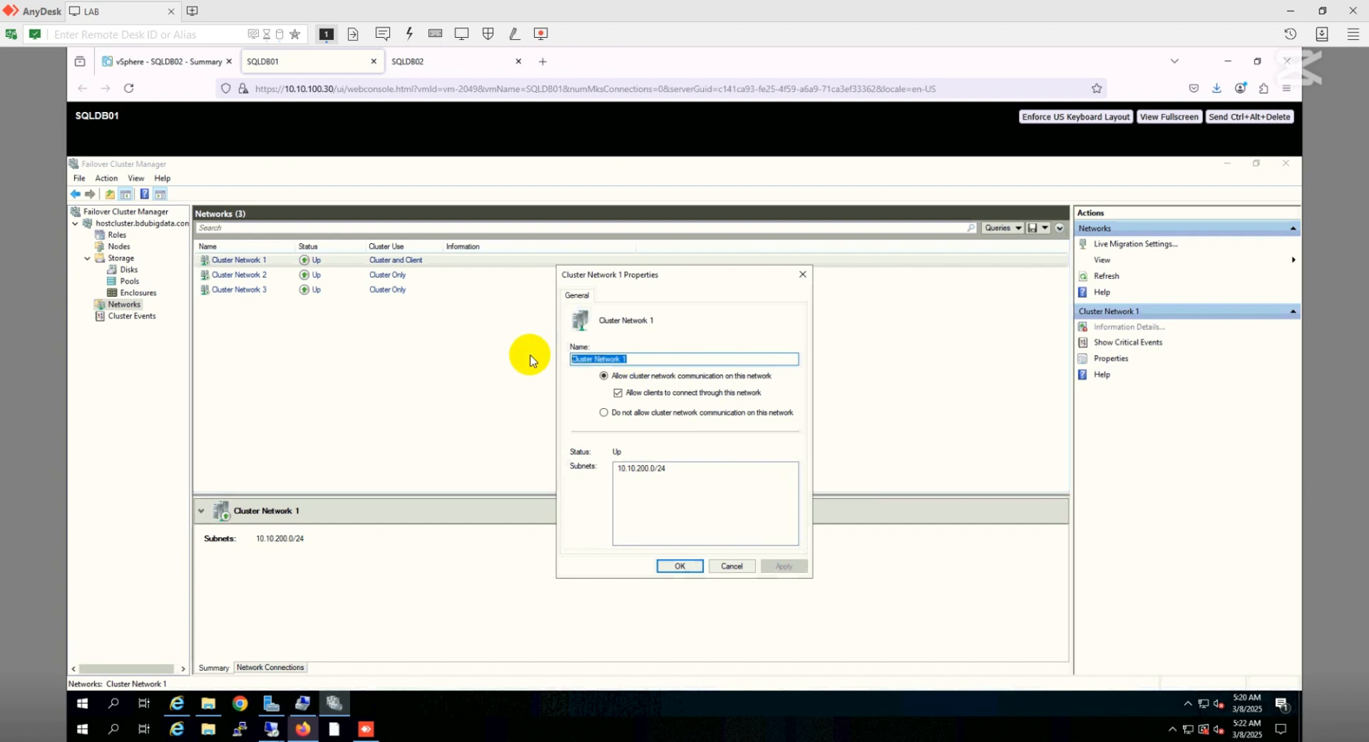
text(LAN)
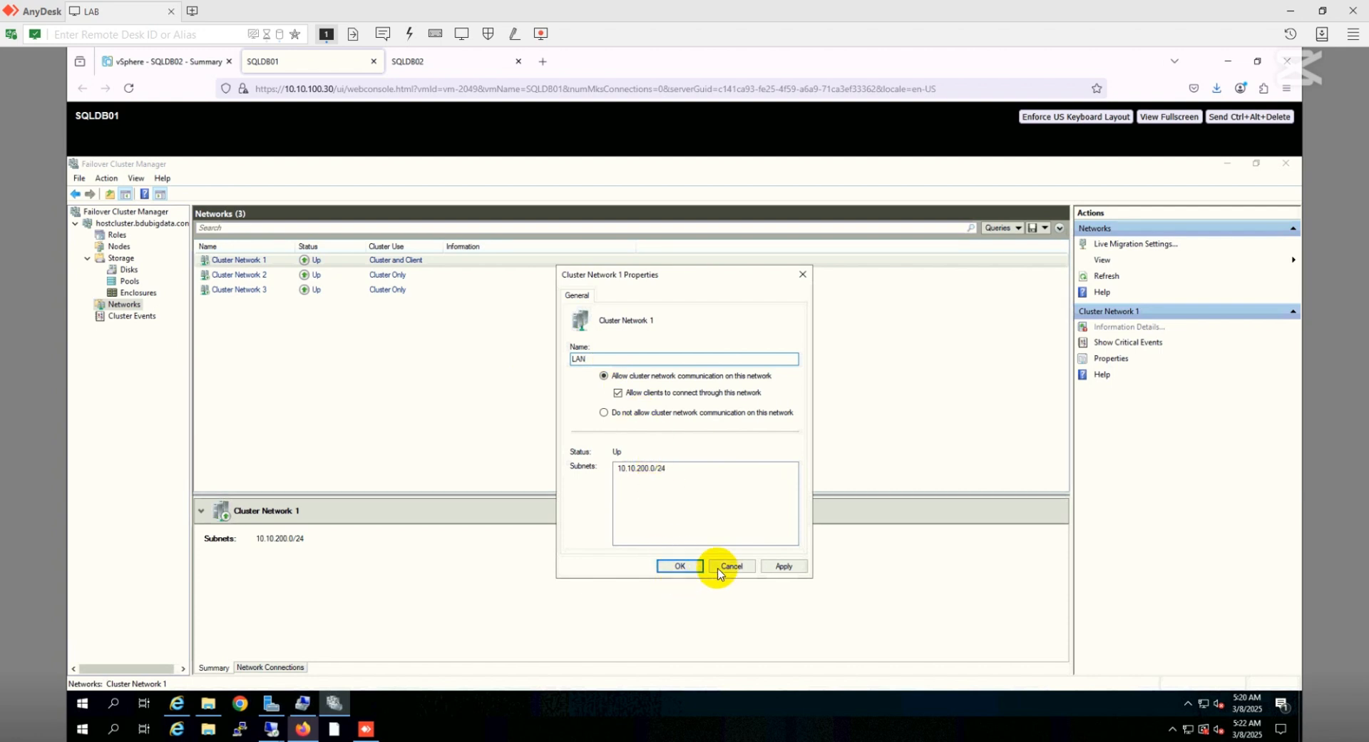
click(781, 567)
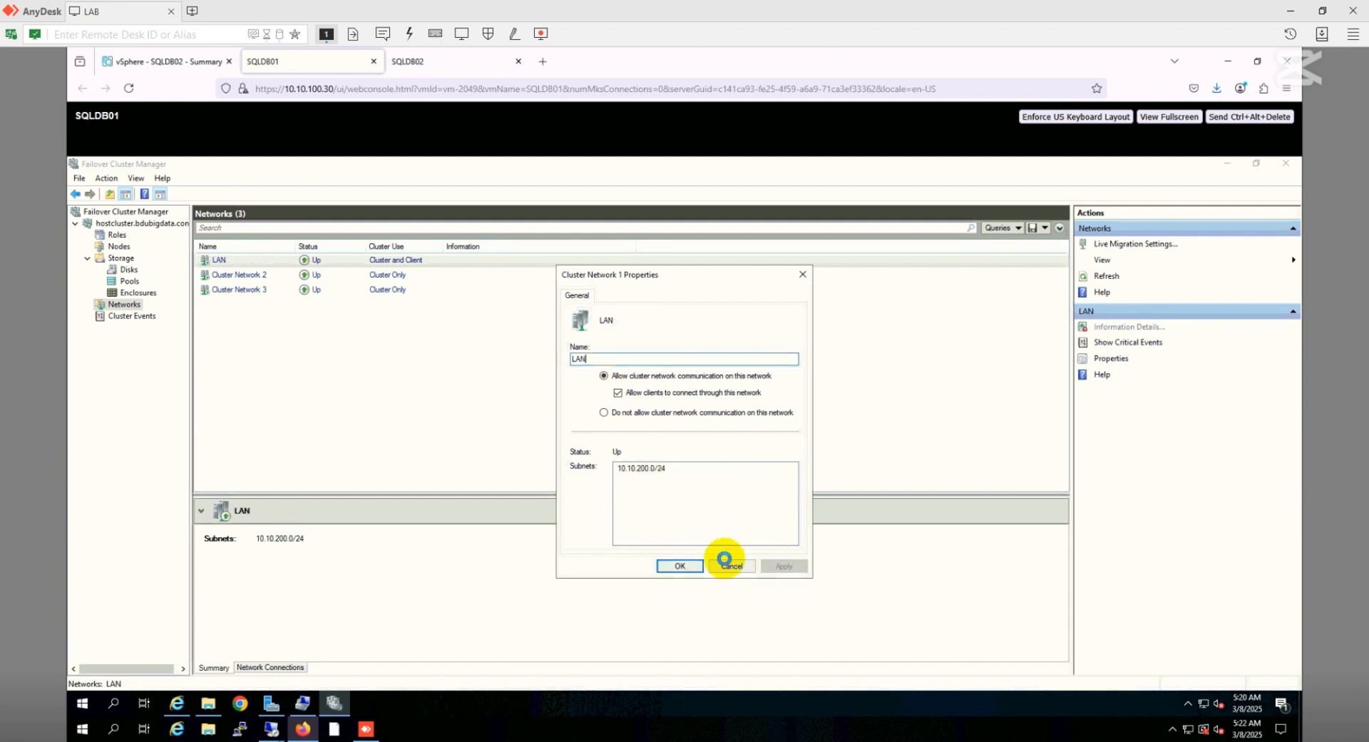
click(682, 567)
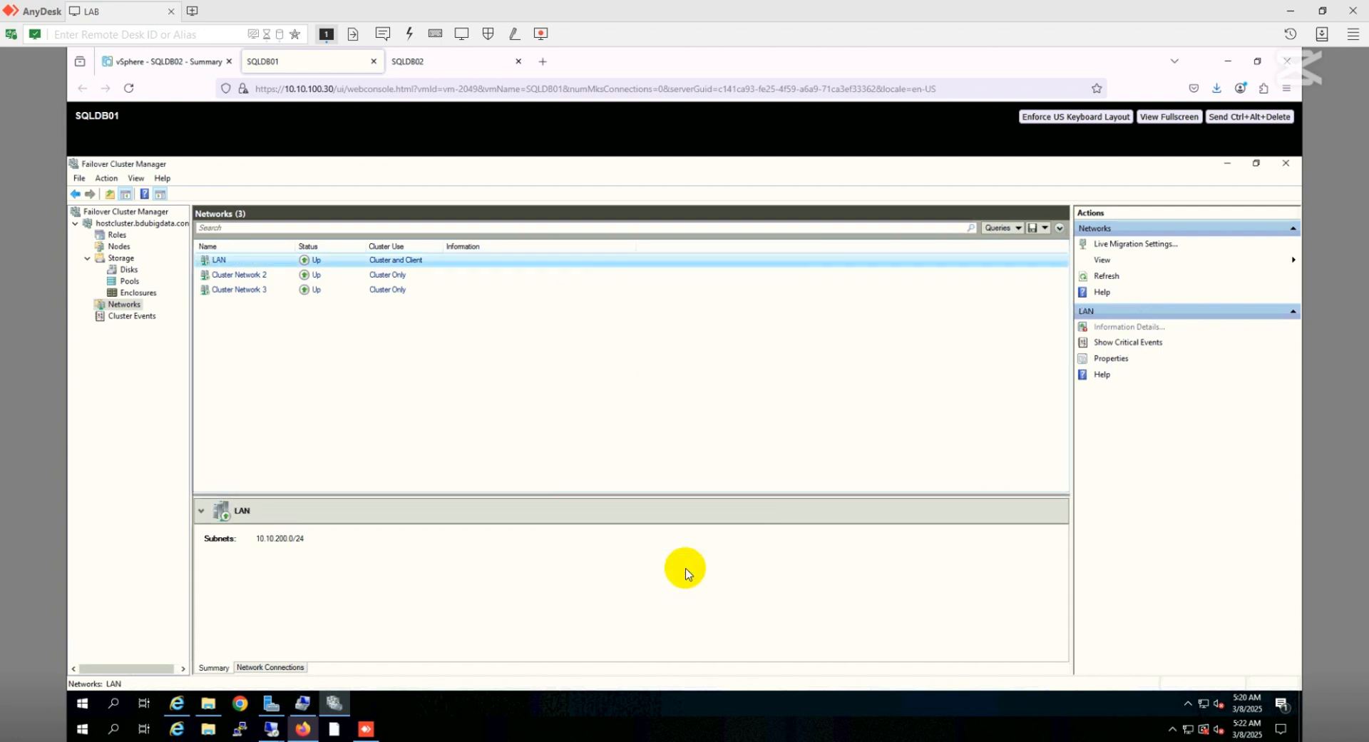
Rename Cluster Network 2 as ISCSI in its properties and apply the change.
click(275, 275)
right_click(278, 278)
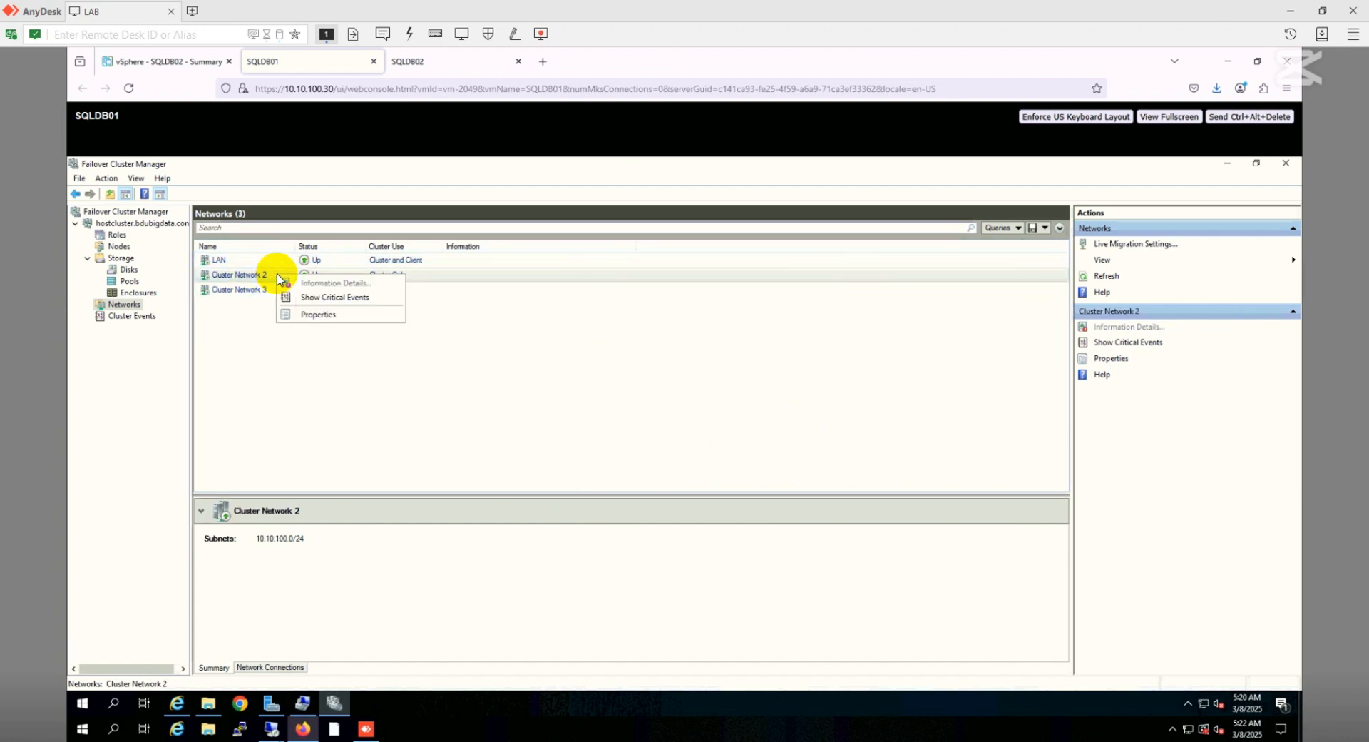
click(318, 315)
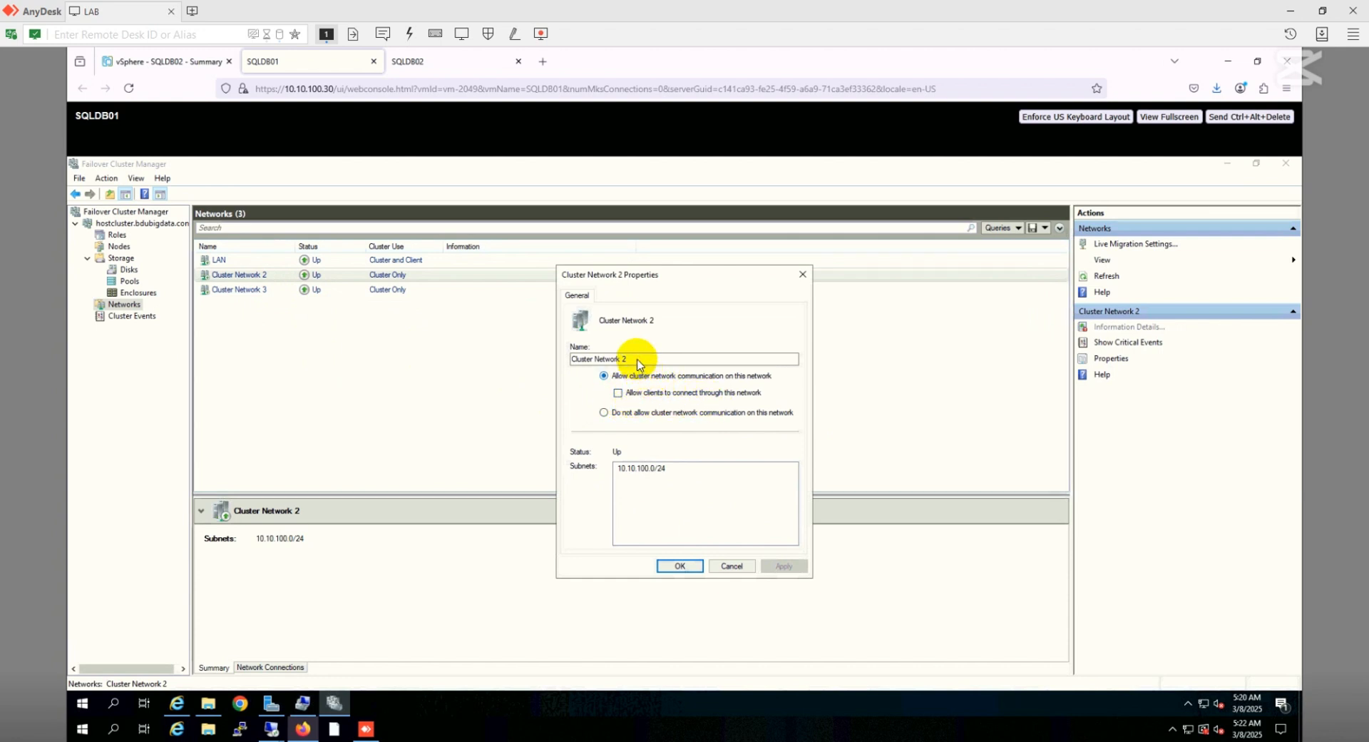
click(637, 360)
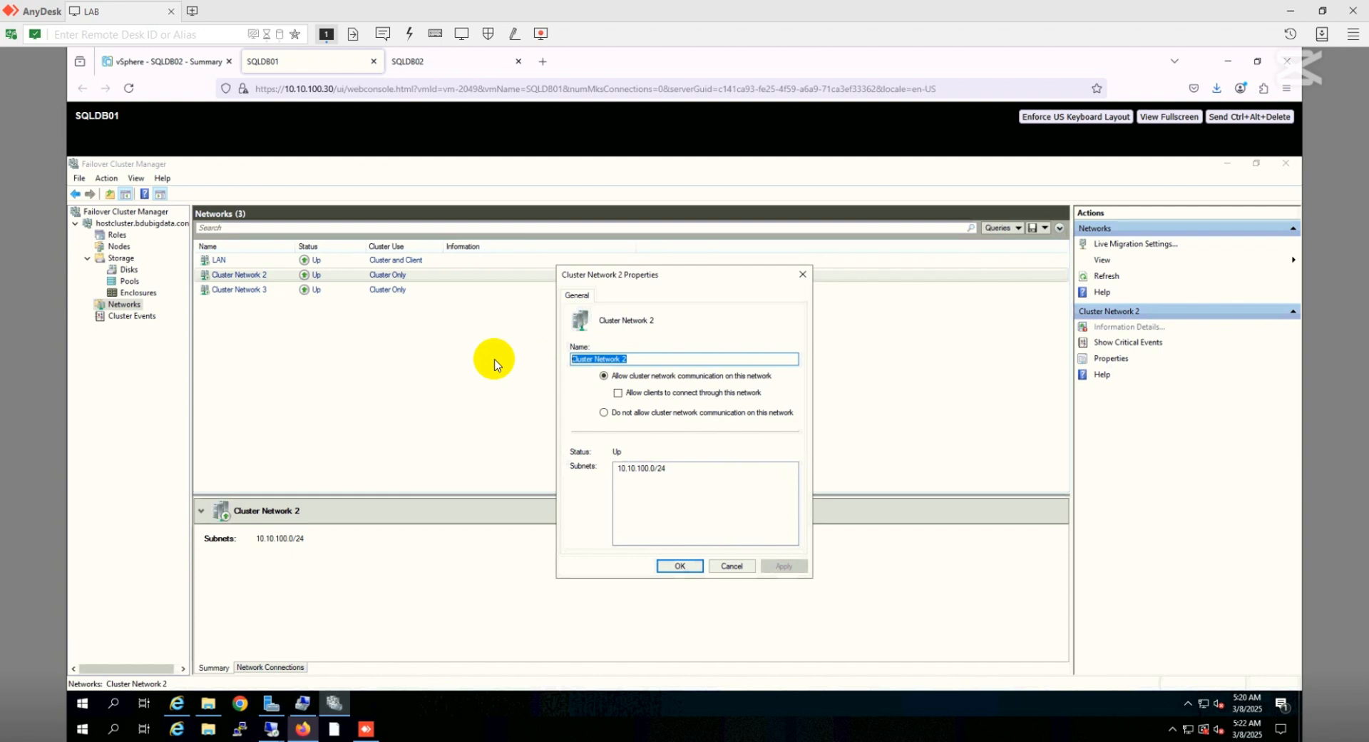
text(ISCSI)
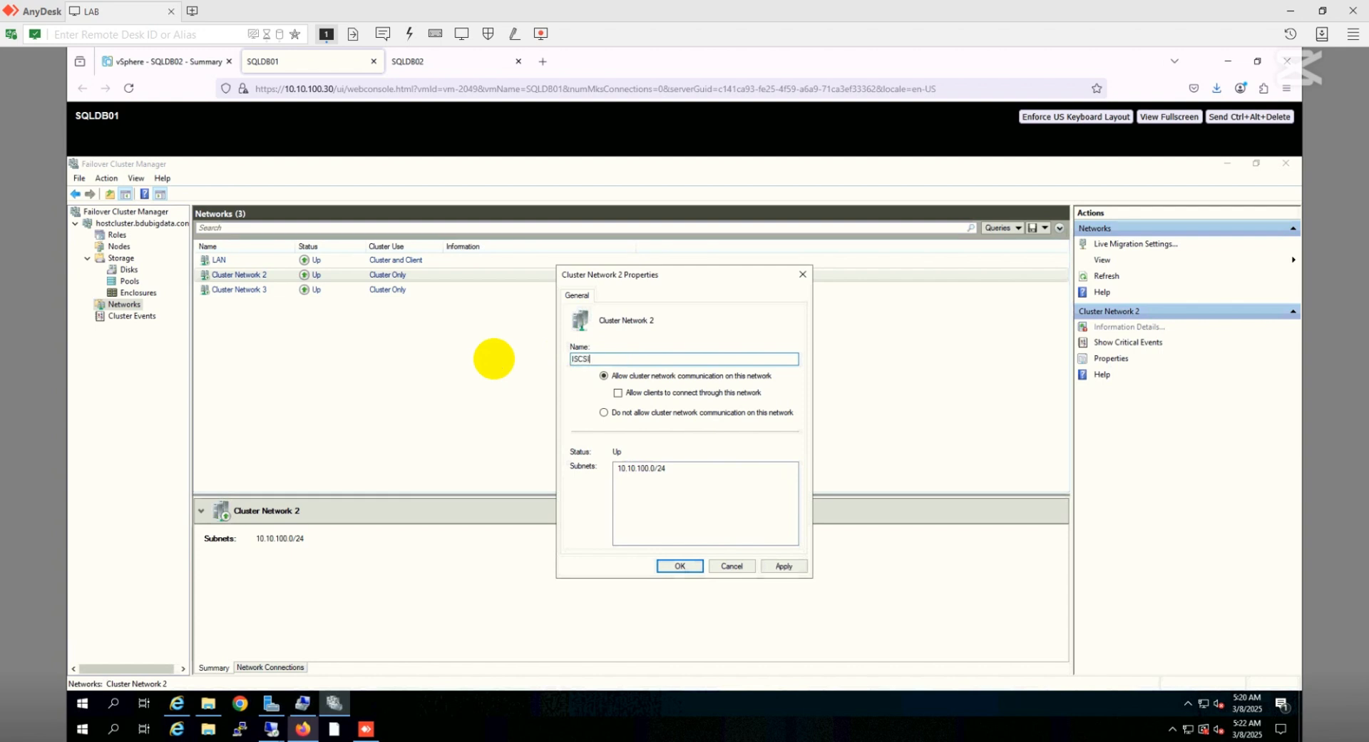
click(779, 567)
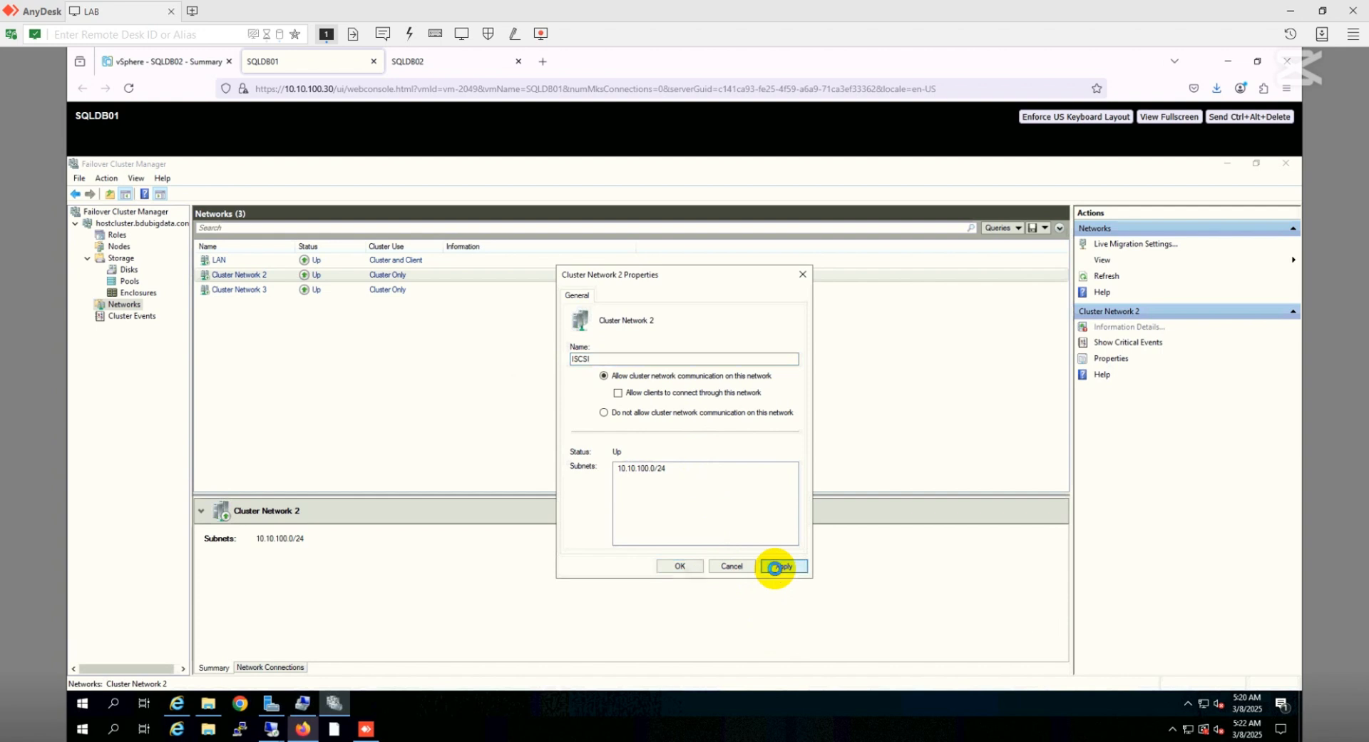
click(681, 566)
Rename Cluster Network 3 as HA in its properties and apply the change.
click(276, 291)
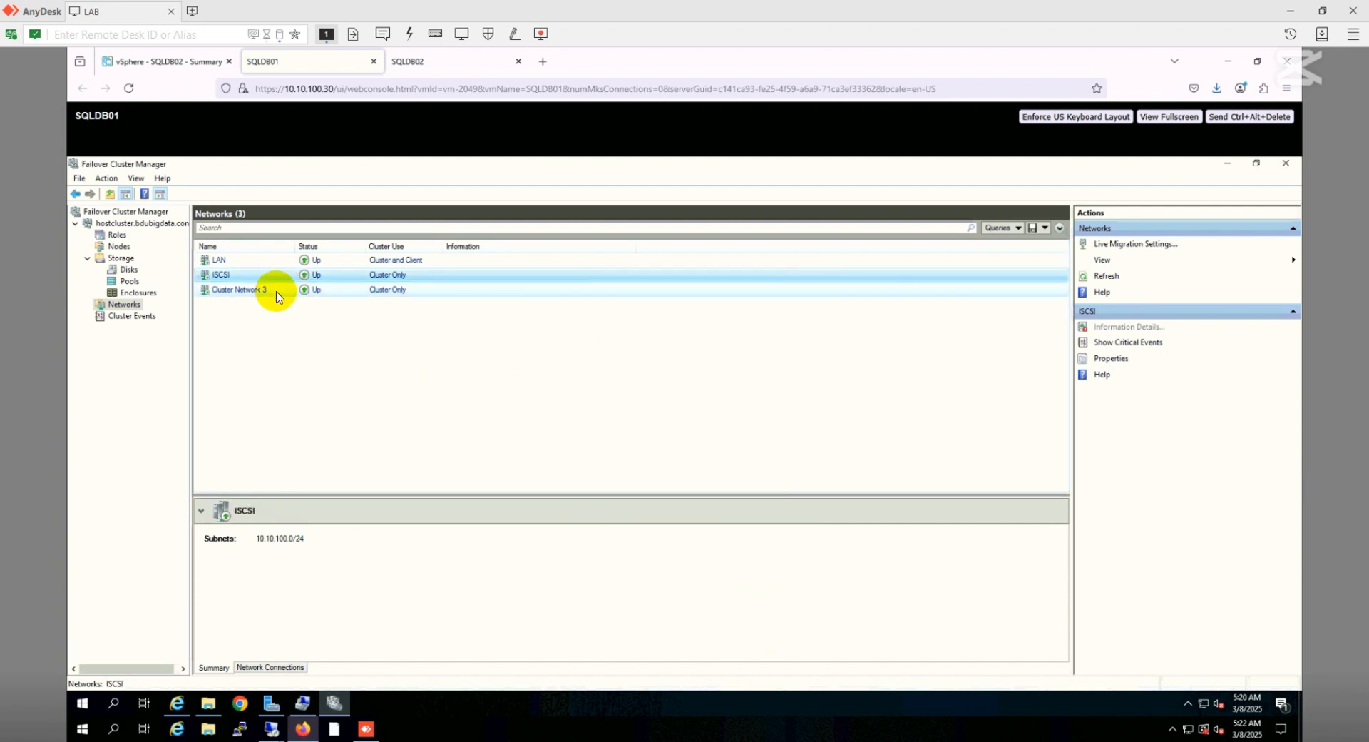
right_click(277, 293)
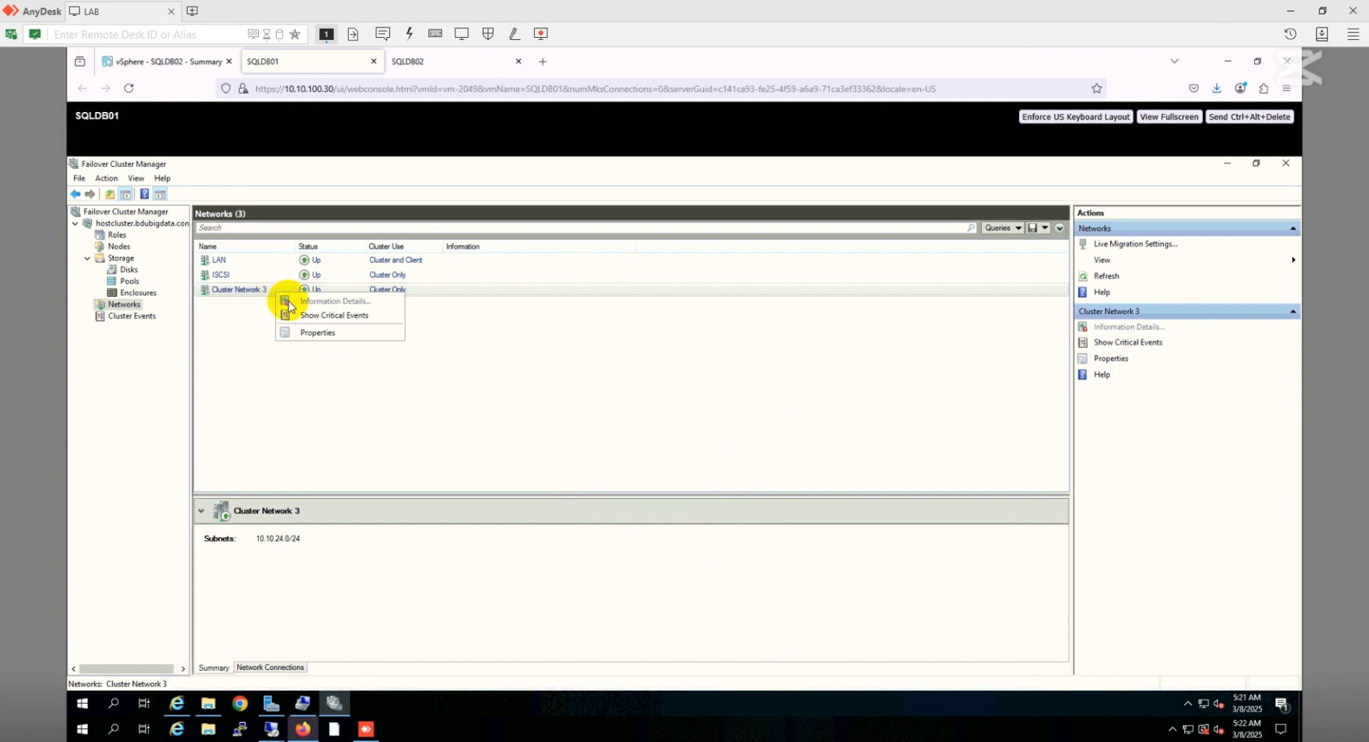
click(314, 332)
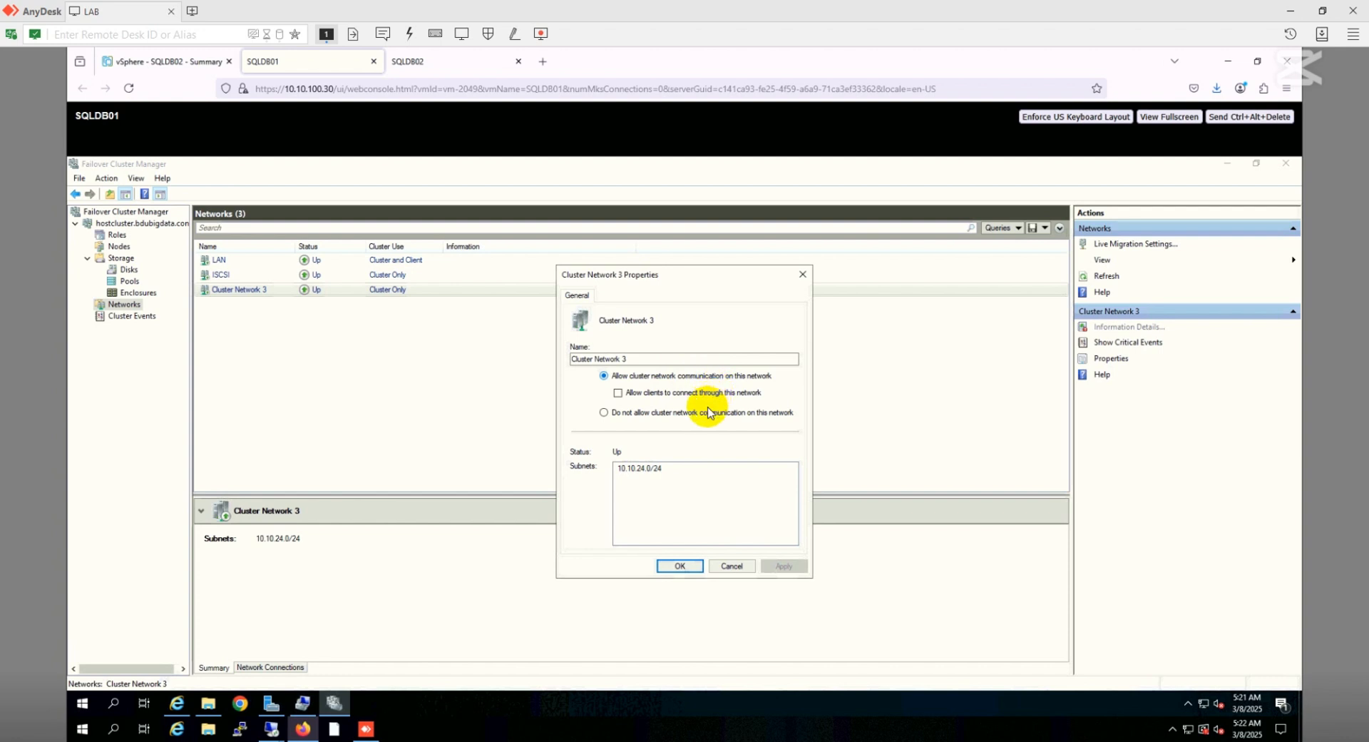
click(645, 358)
drag(646, 358, 521, 358)
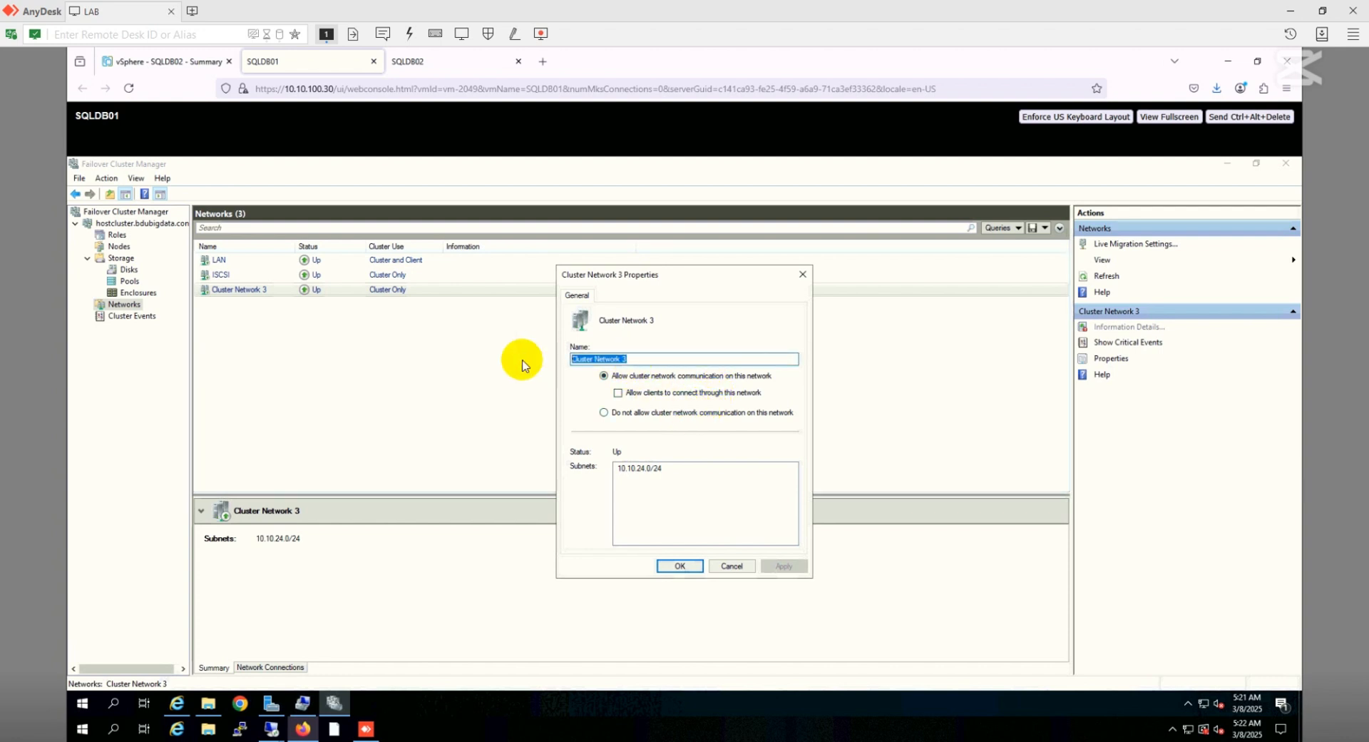
text(HA)
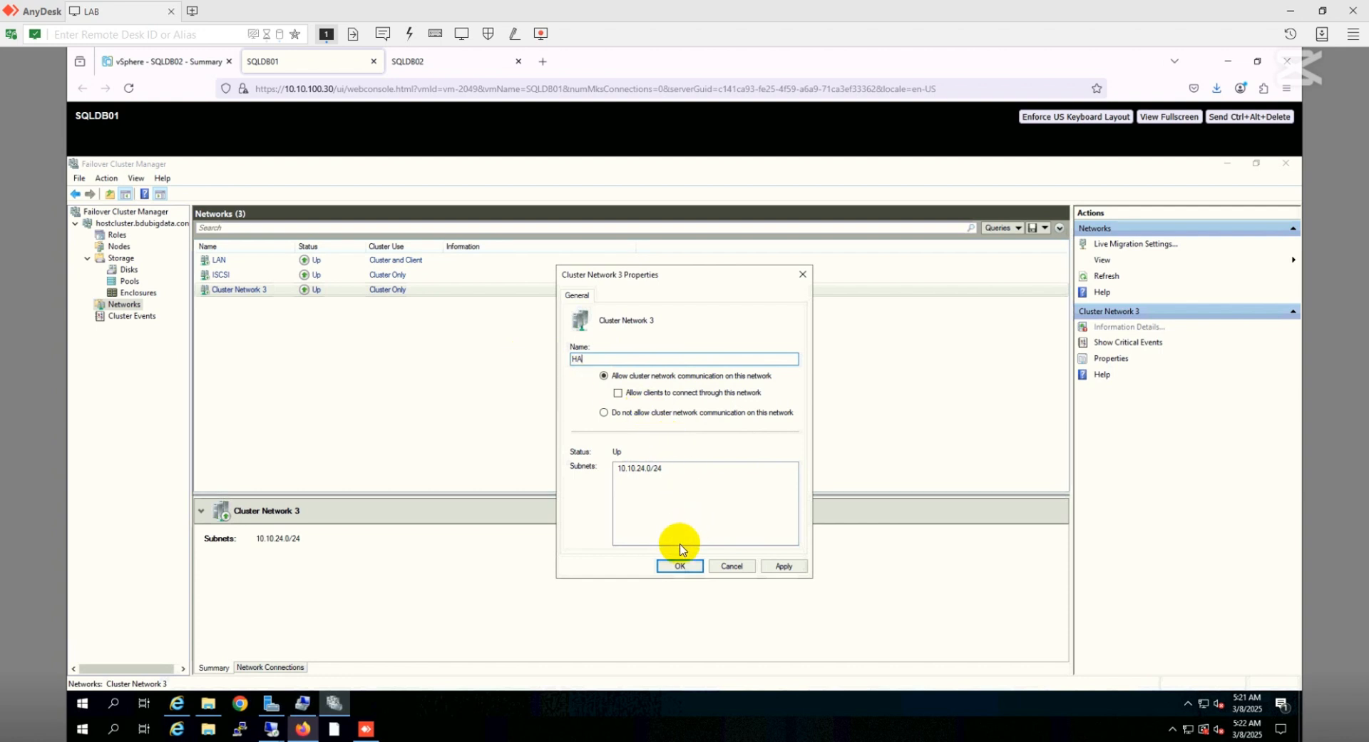
click(782, 567)
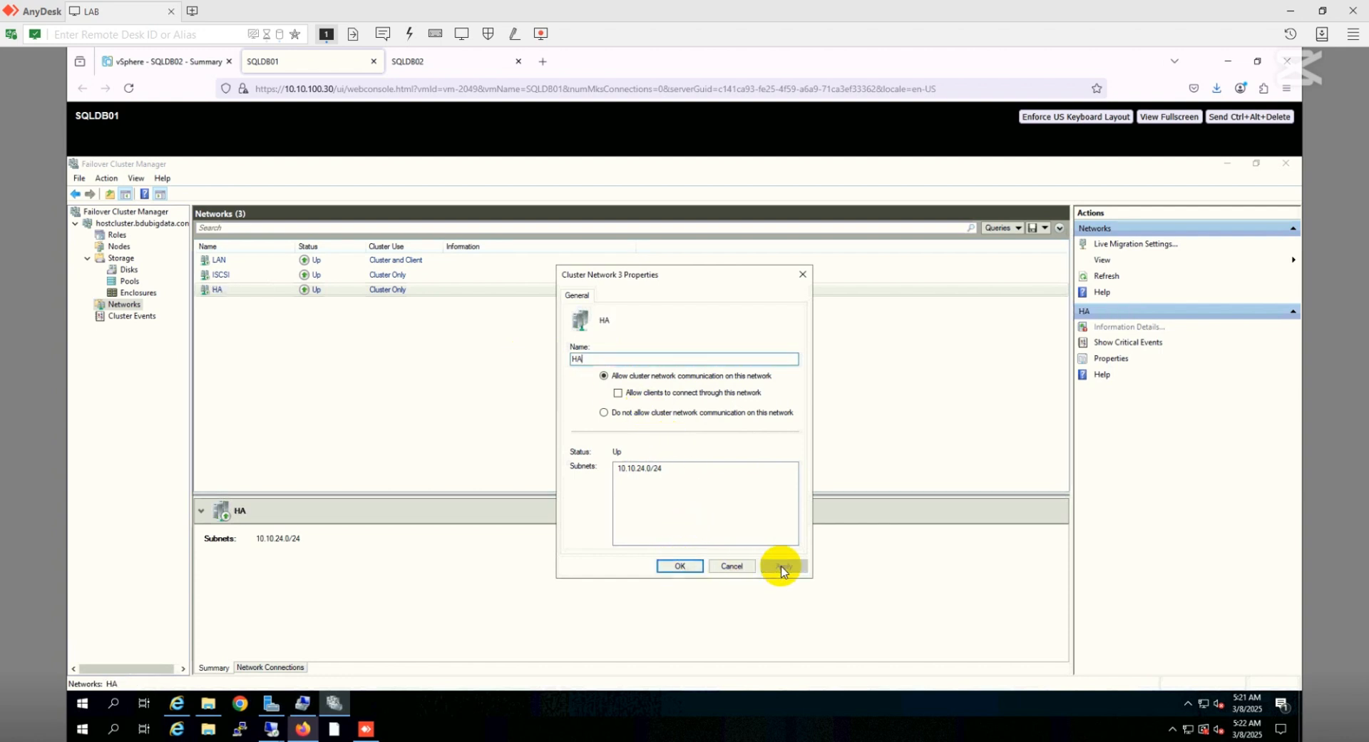
click(680, 566)
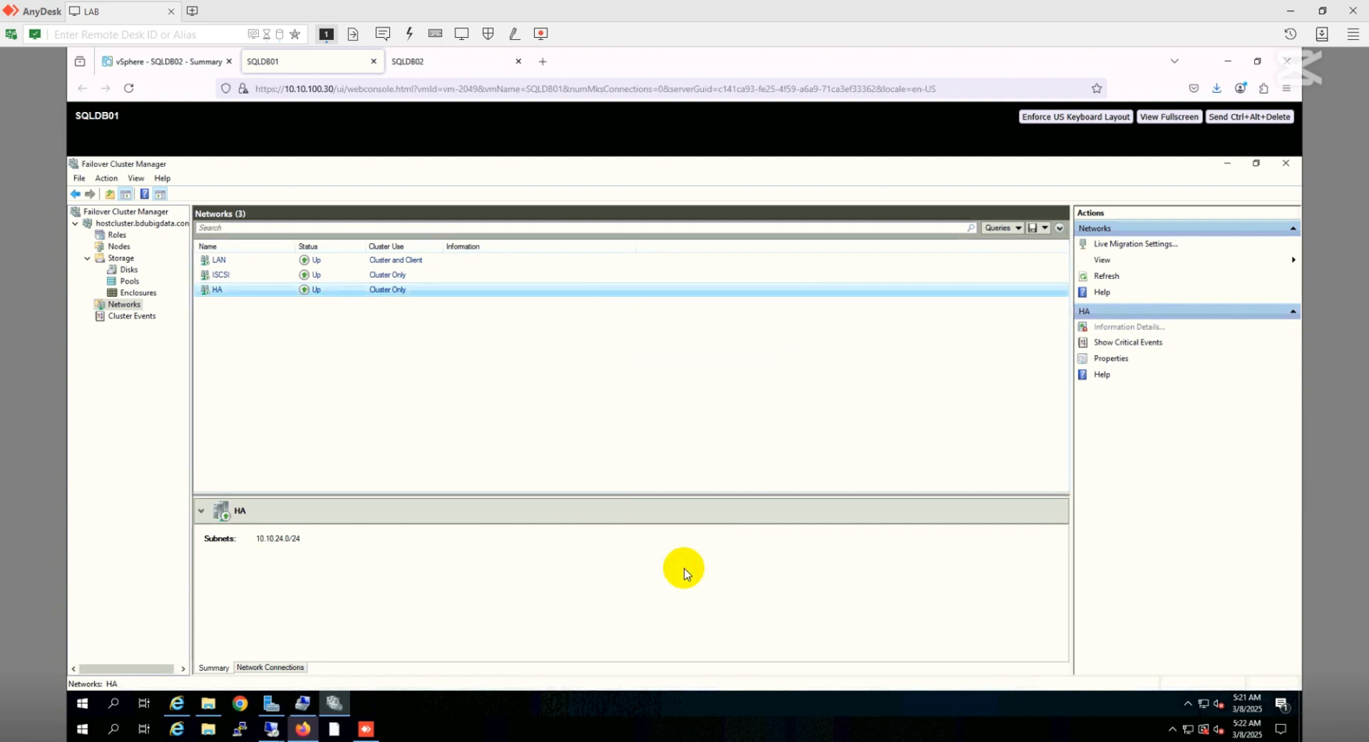
Set the ISCSI network to not allow cluster network communication and apply the change.
click(244, 277)
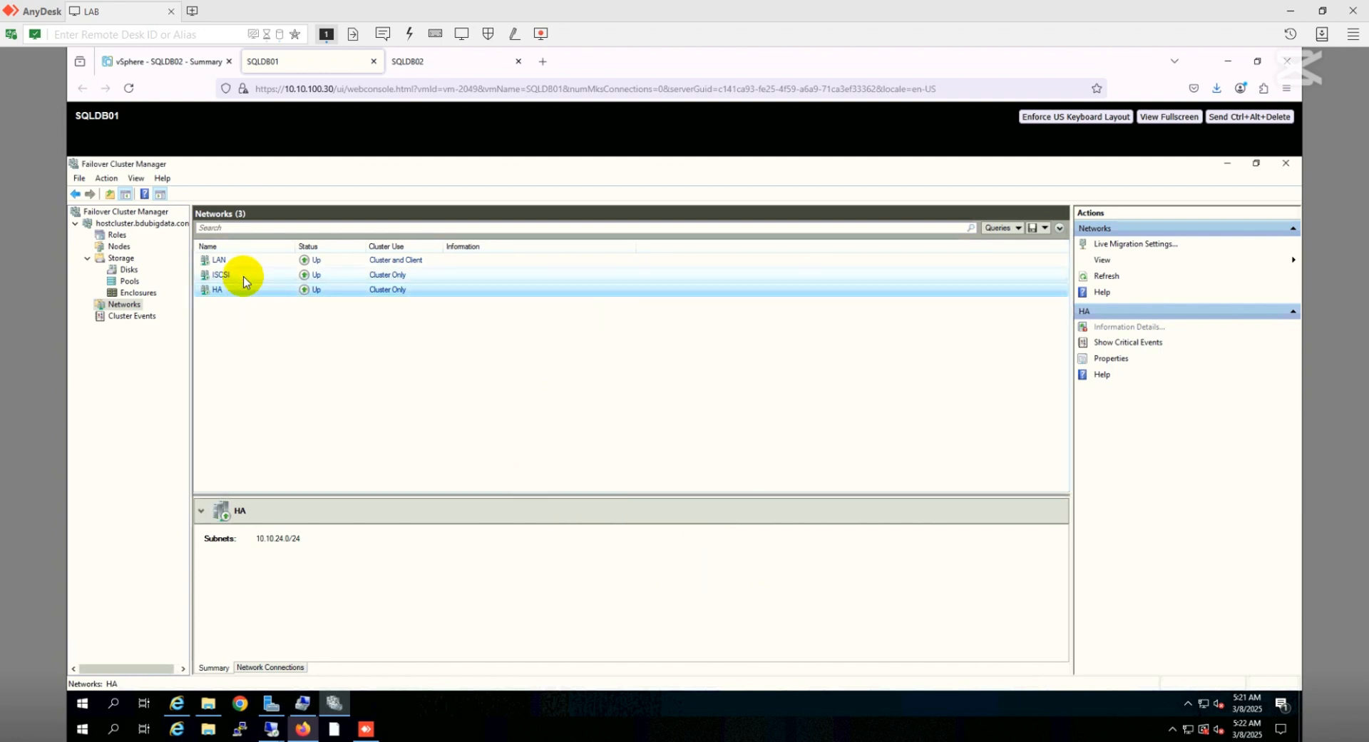
right_click(246, 278)
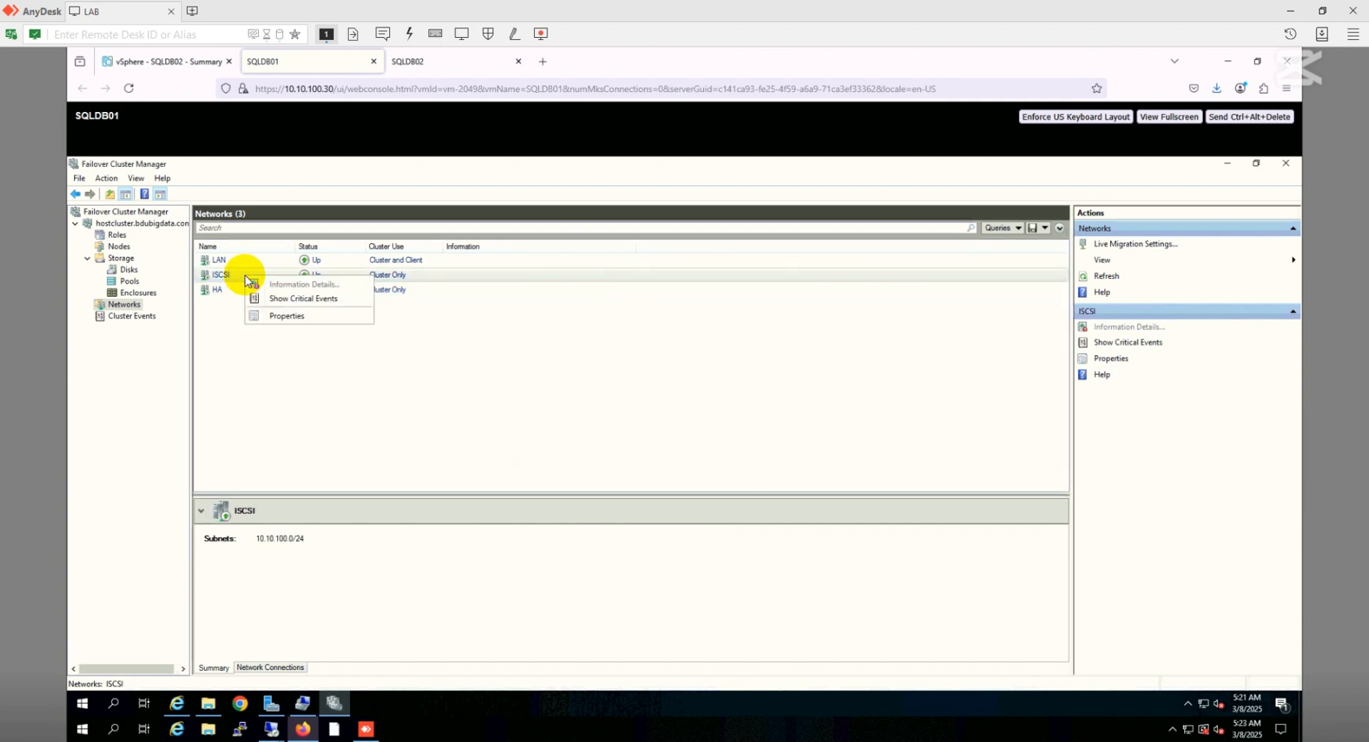
click(289, 316)
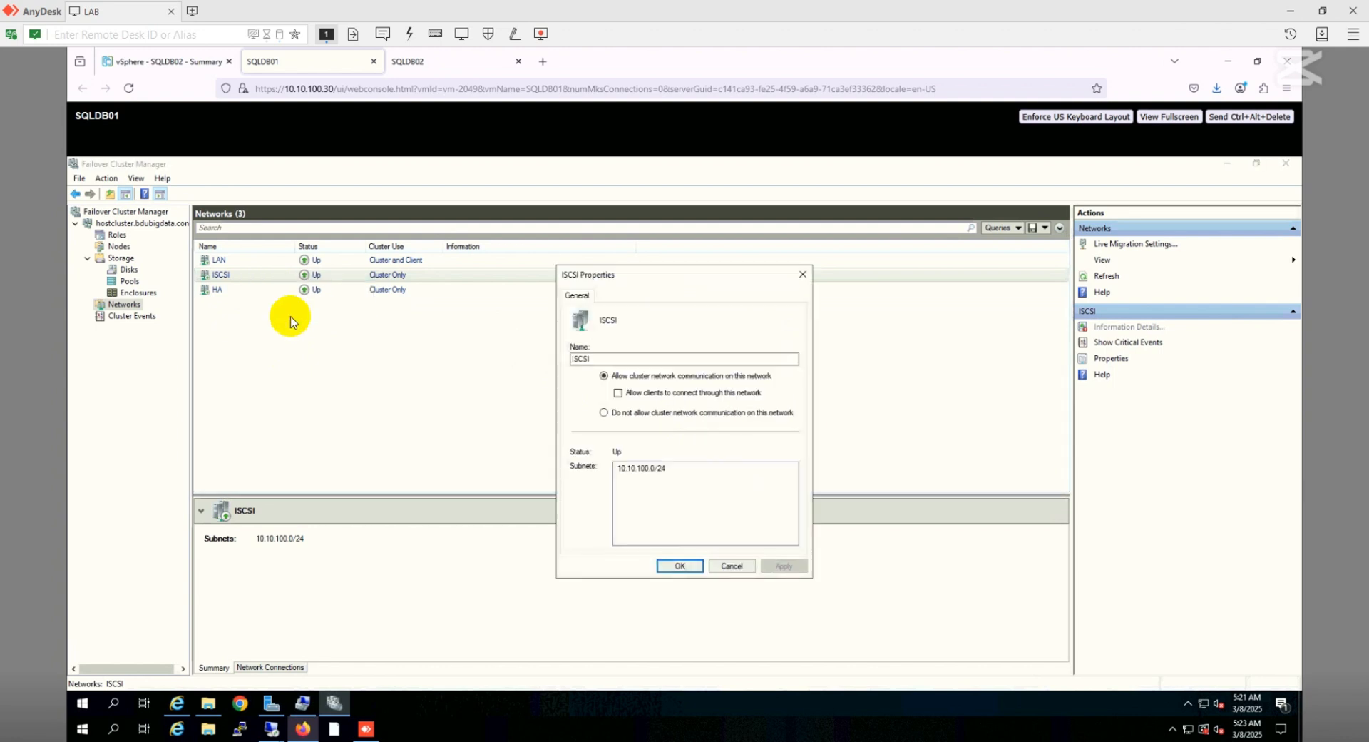
click(618, 418)
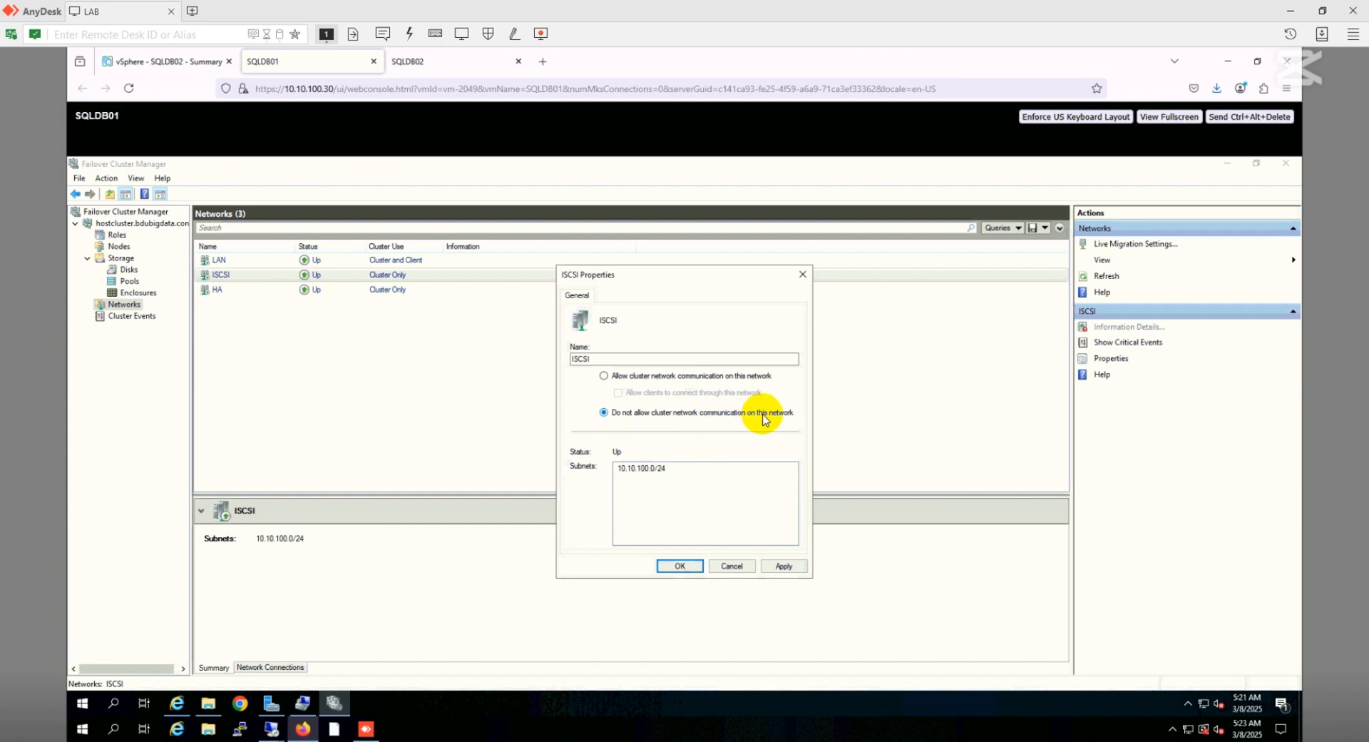
click(785, 566)
click(679, 566)
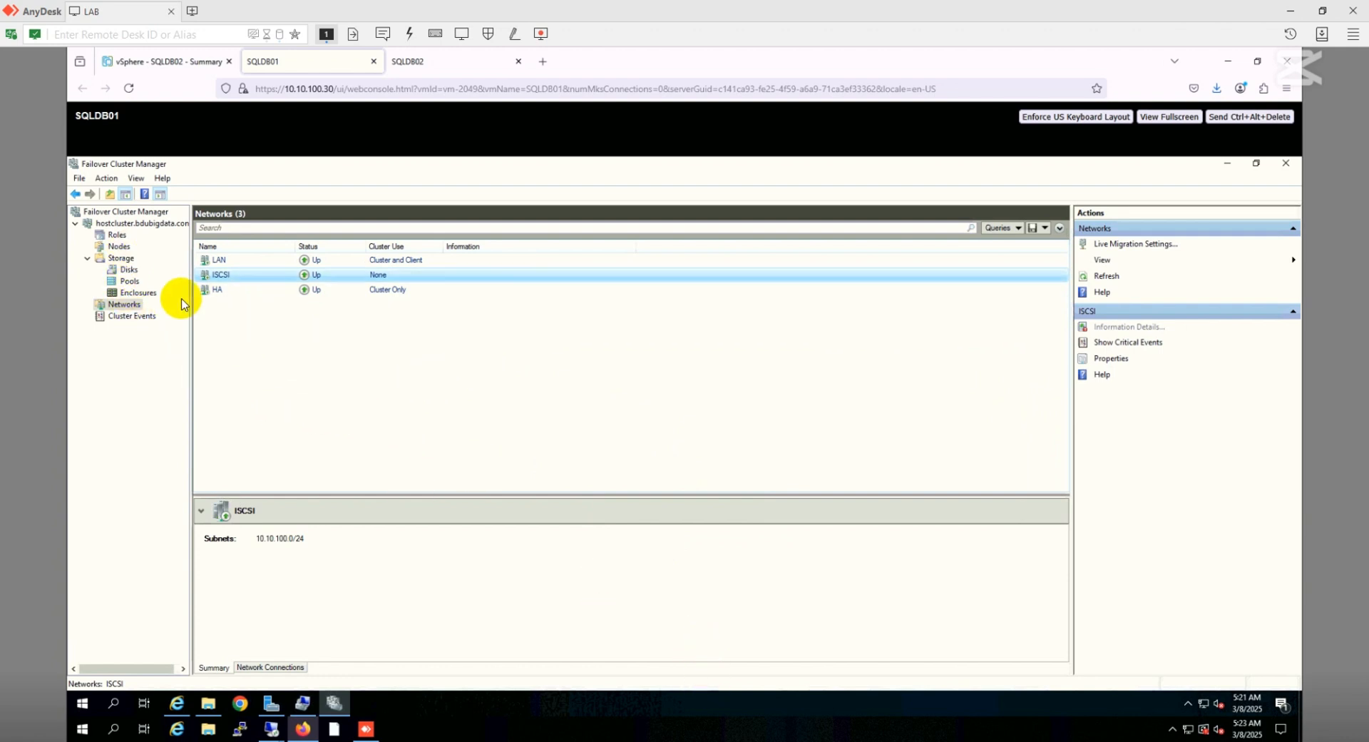
Open the hostcluster summary and check the IP address under its server name in the core resources.
click(141, 226)
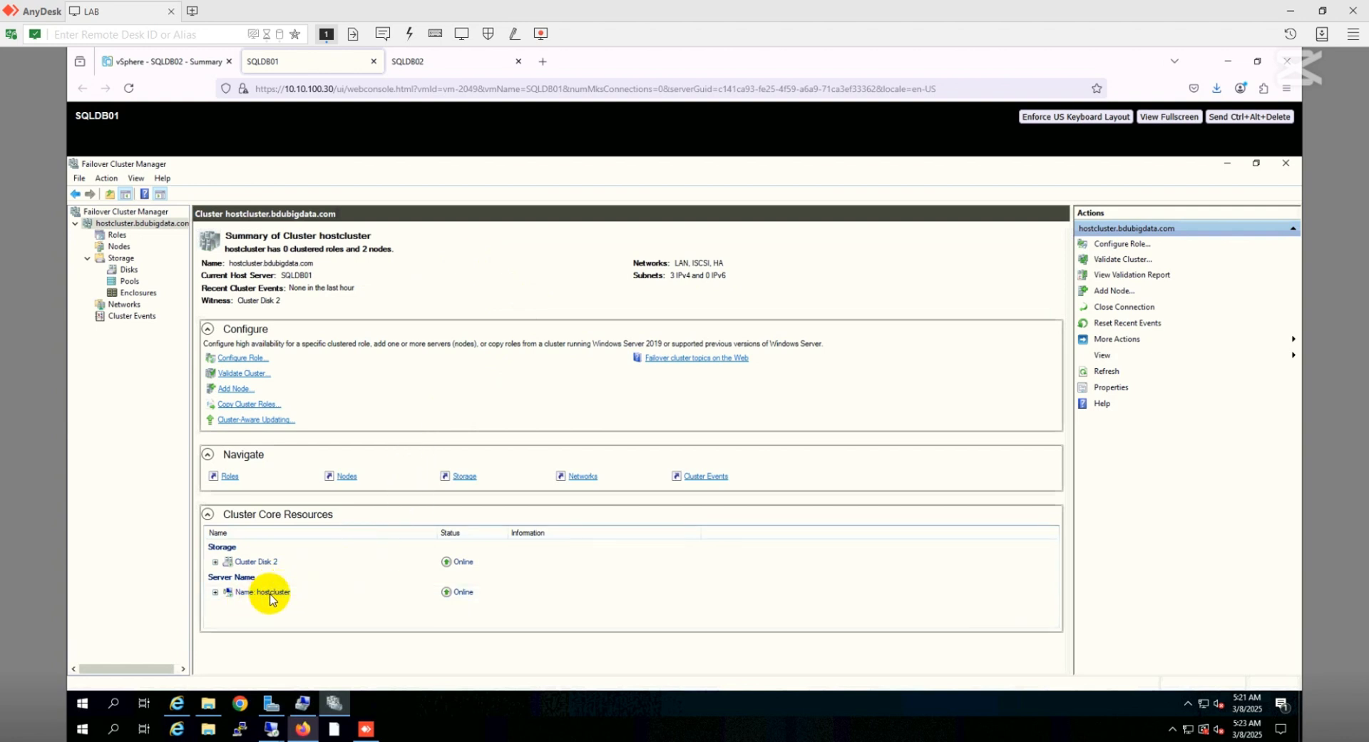
click(215, 593)
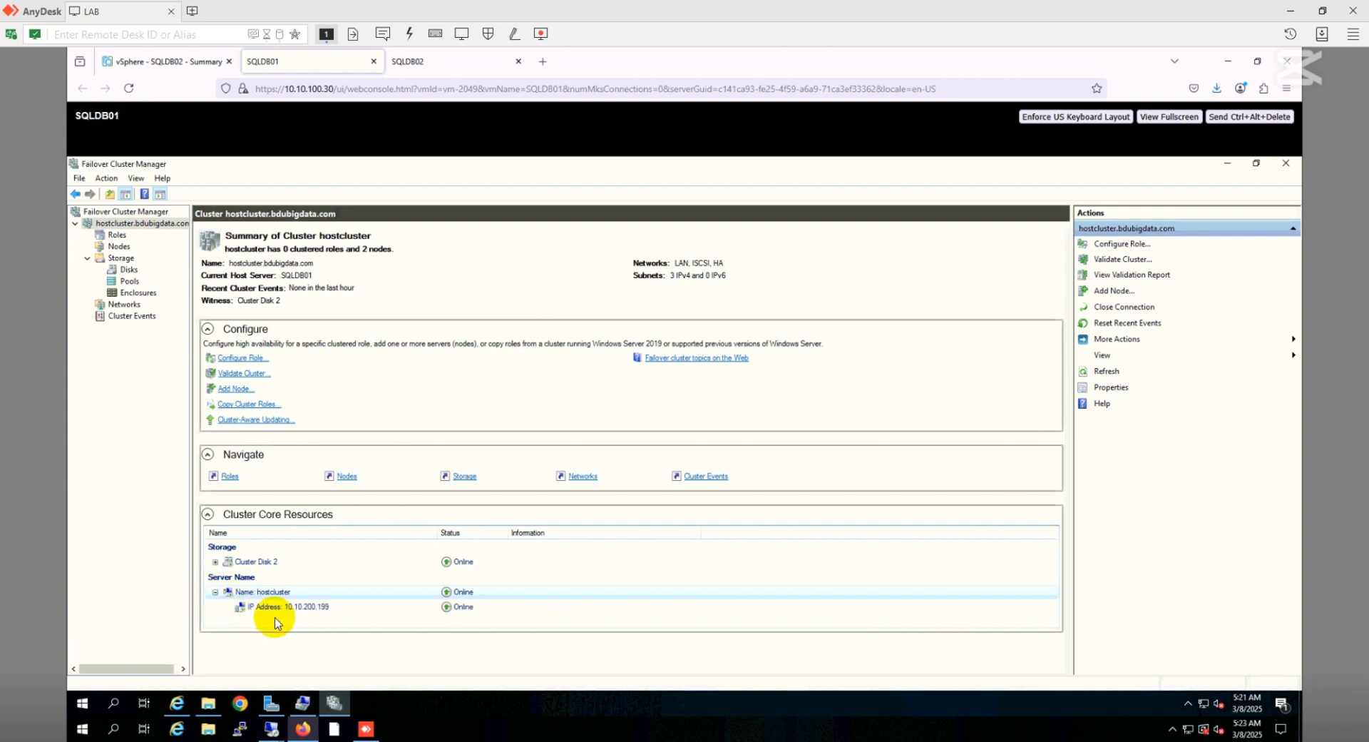